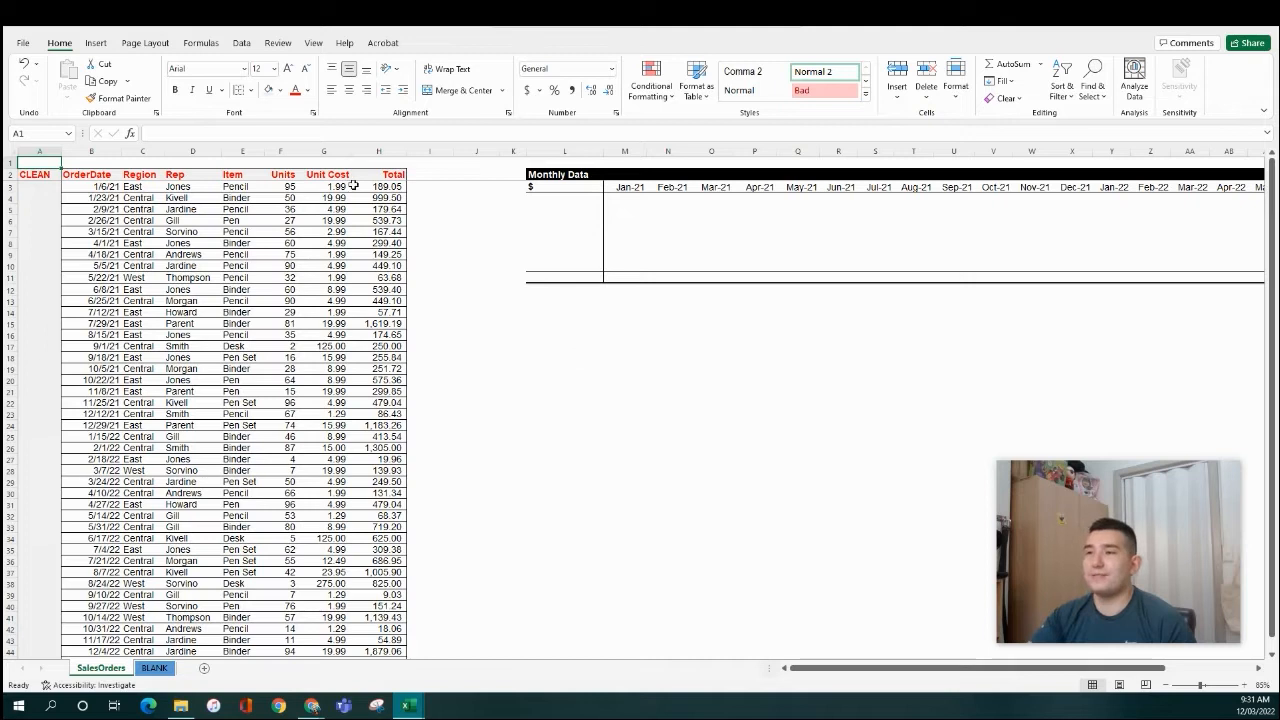
- Survey the table's first data row and its headers (CLEAN, OrderDate, Rep, Unit Cost)
key(ctrl+Left)
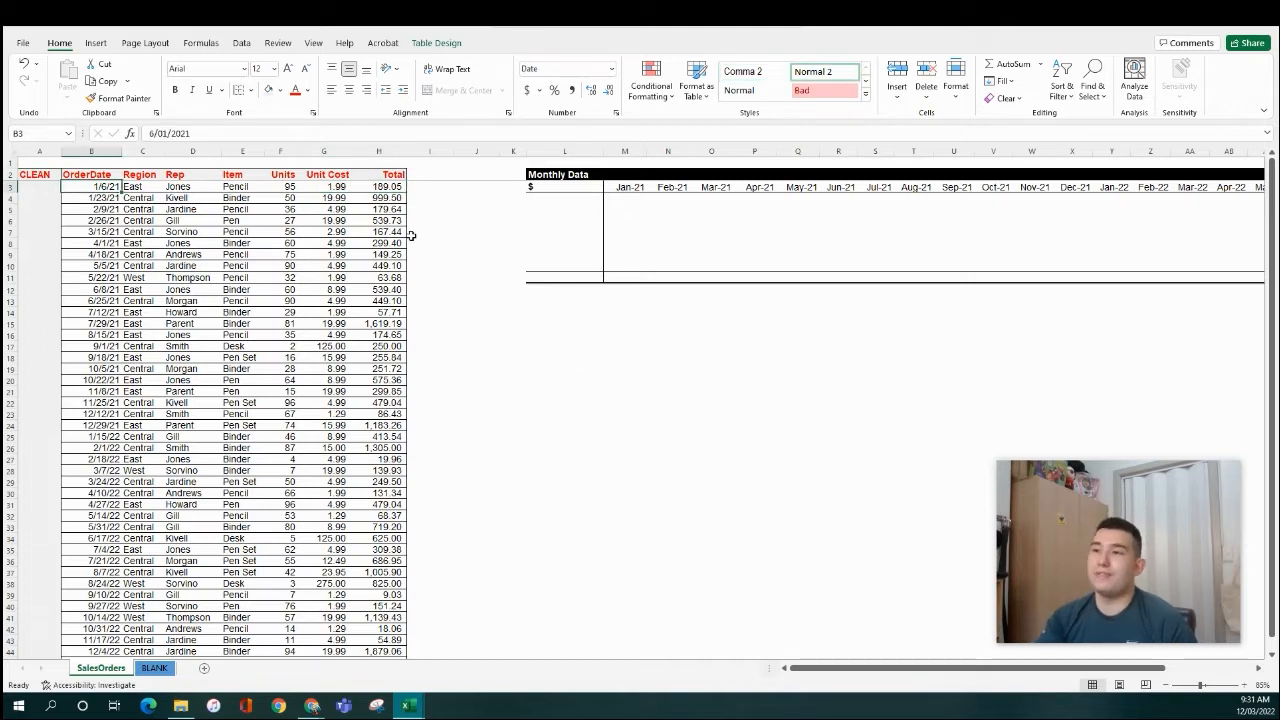
key(ctrl+Right)
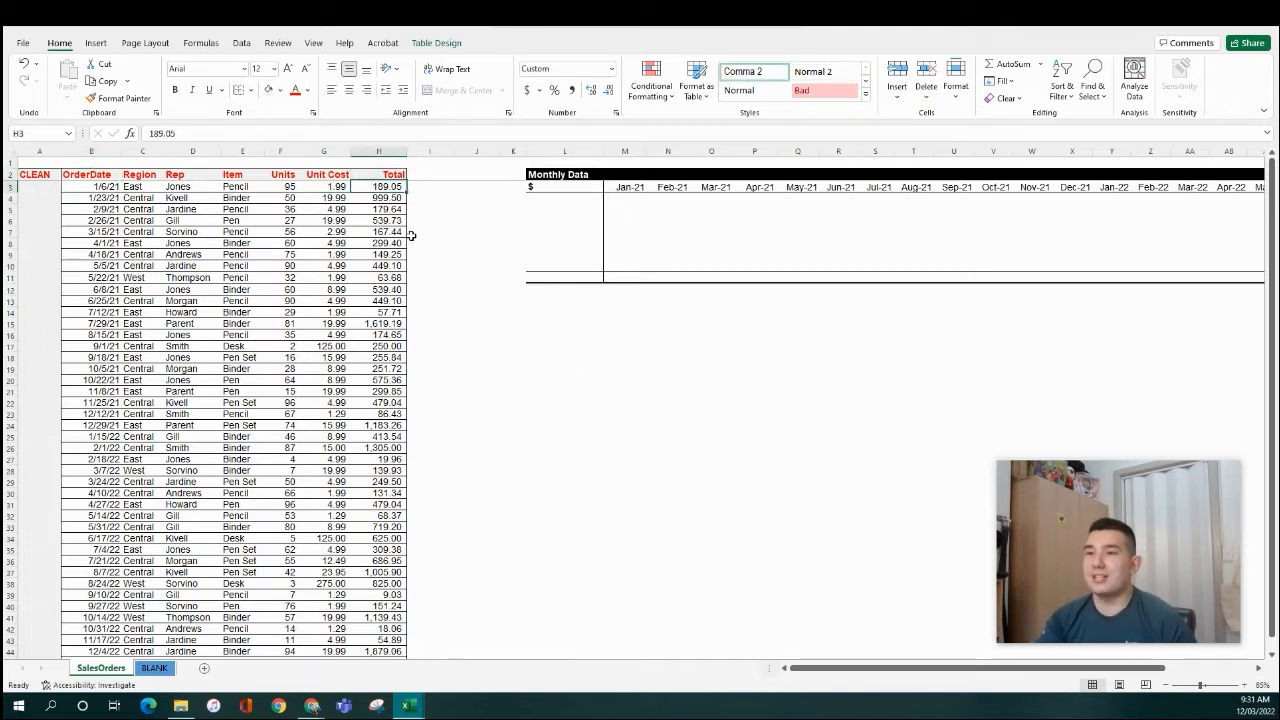
key(ctrl+Left)
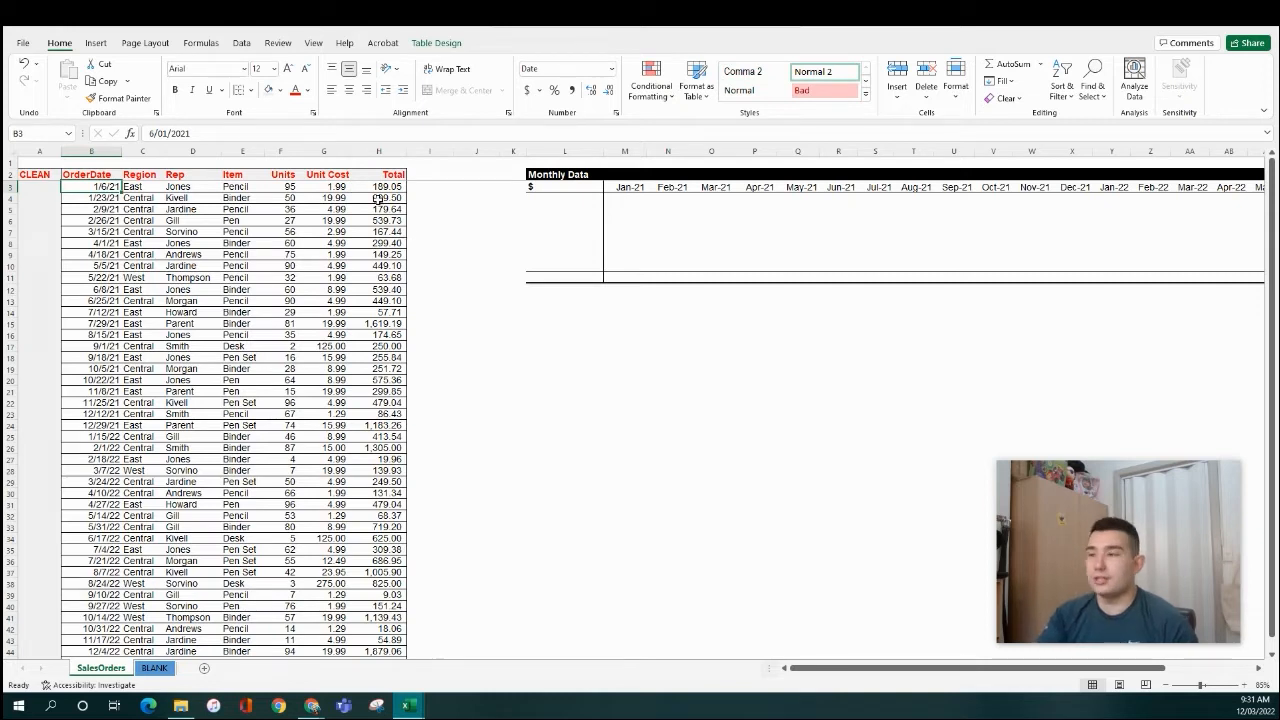
click(216, 242)
click(443, 243)
click(54, 186)
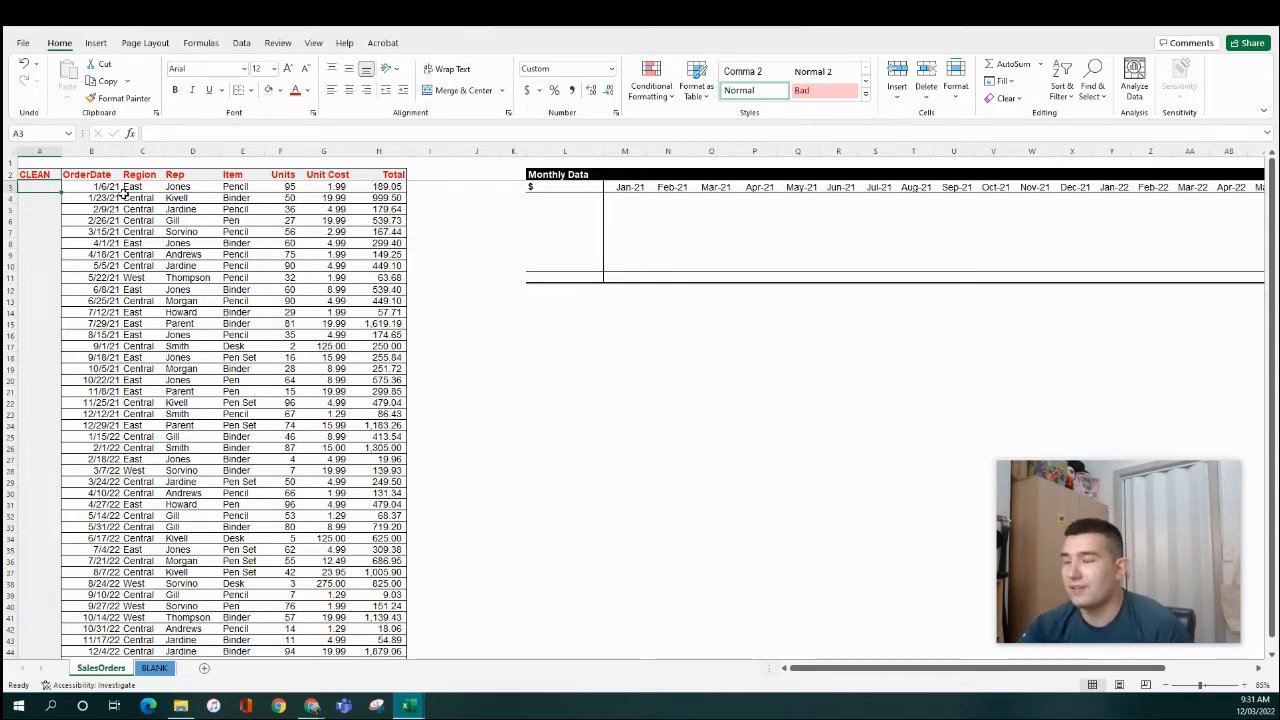
key(Right)
key(Right)
key(Right)
key(Left)
key(Left)
key(Up)
key(Right)
key(Right)
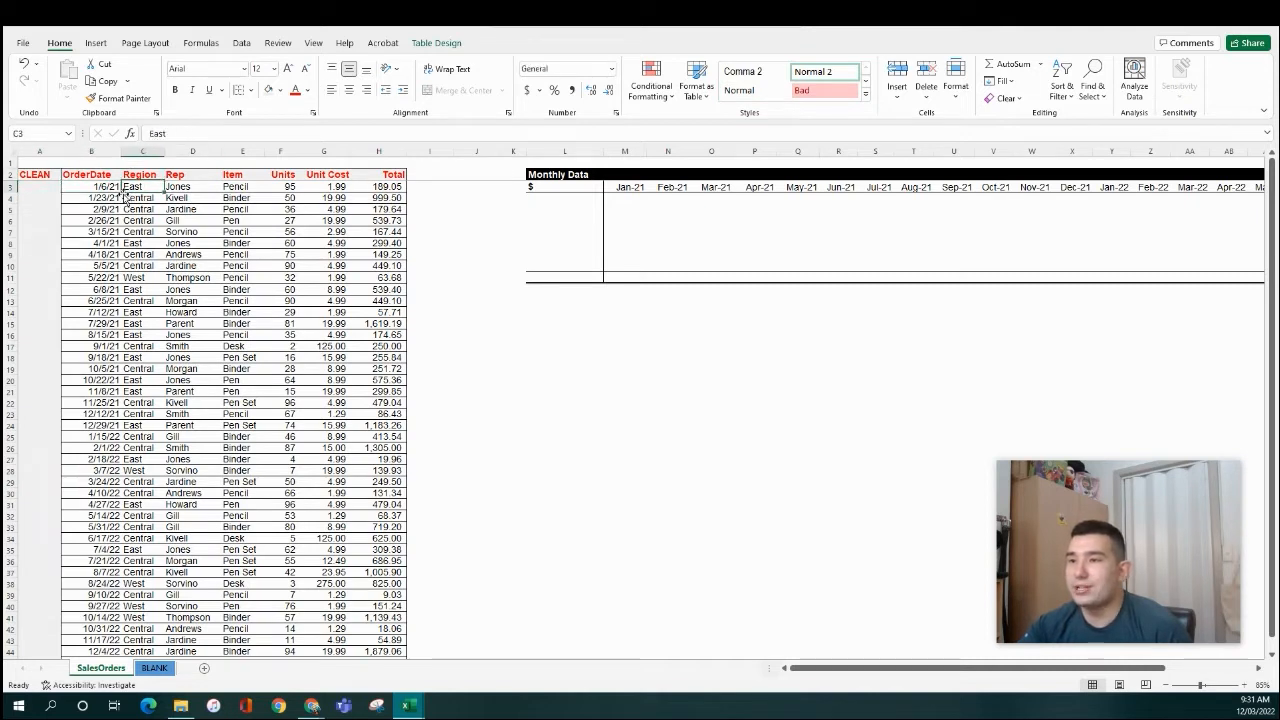
key(Right)
key(Right)
key(Right)
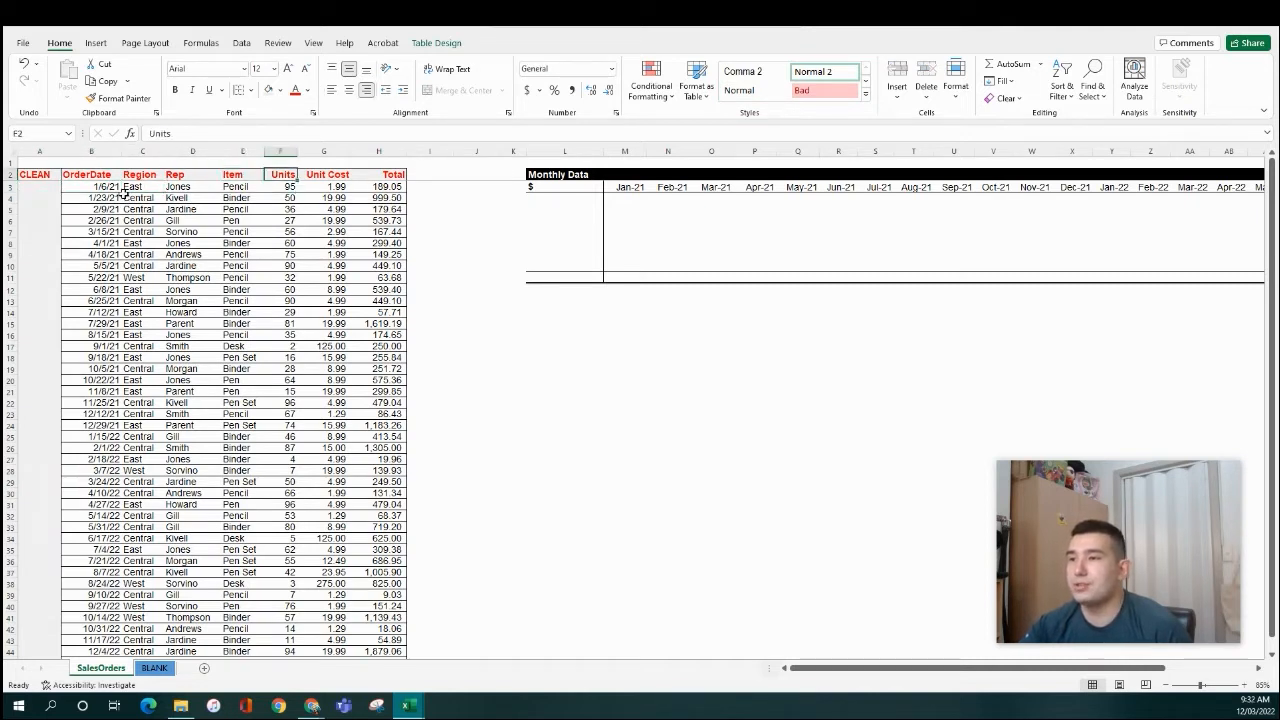
- Inspect the order rows, the OrderDate values and the header row before writing the formula
drag(382, 186, 112, 301)
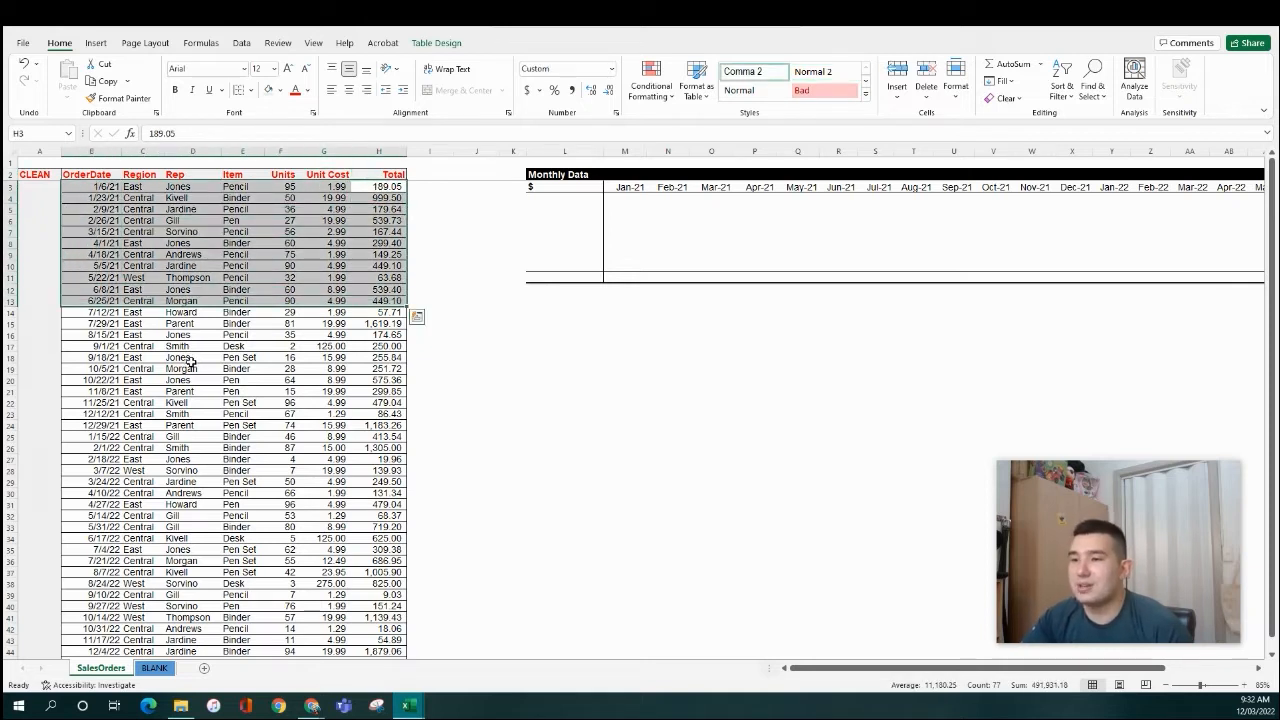
drag(93, 346, 393, 184)
click(100, 186)
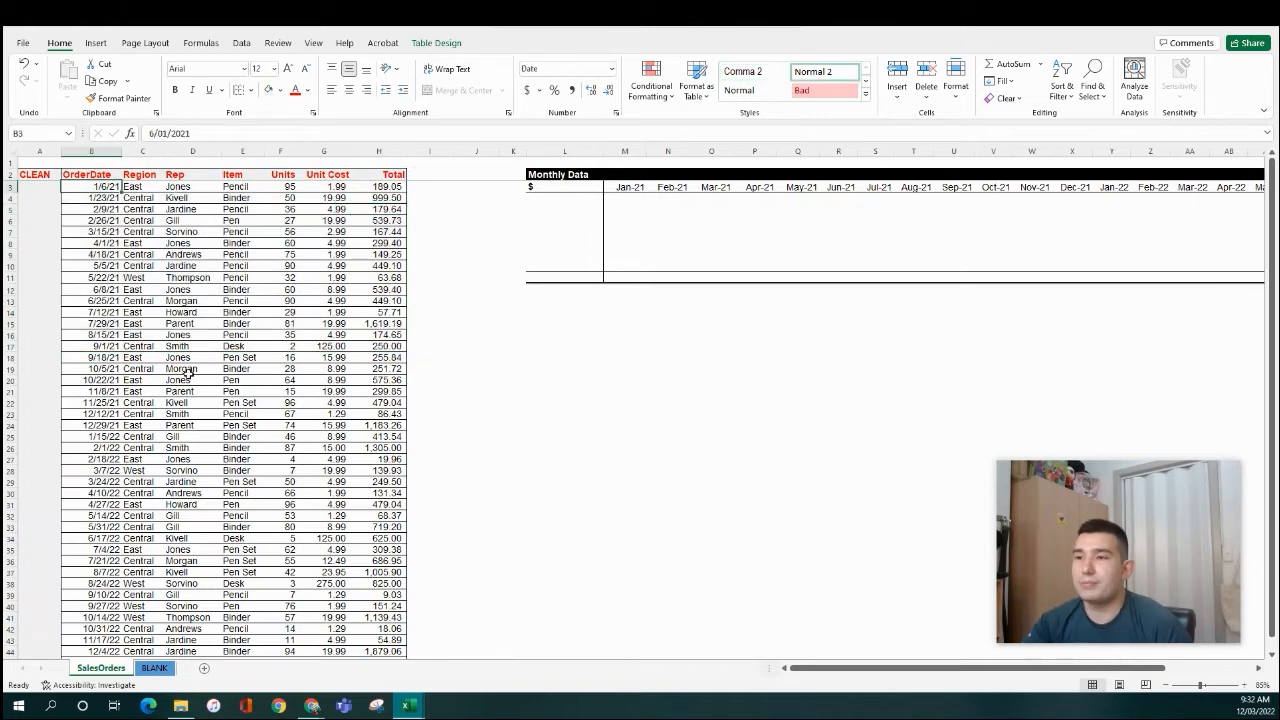
click(48, 187)
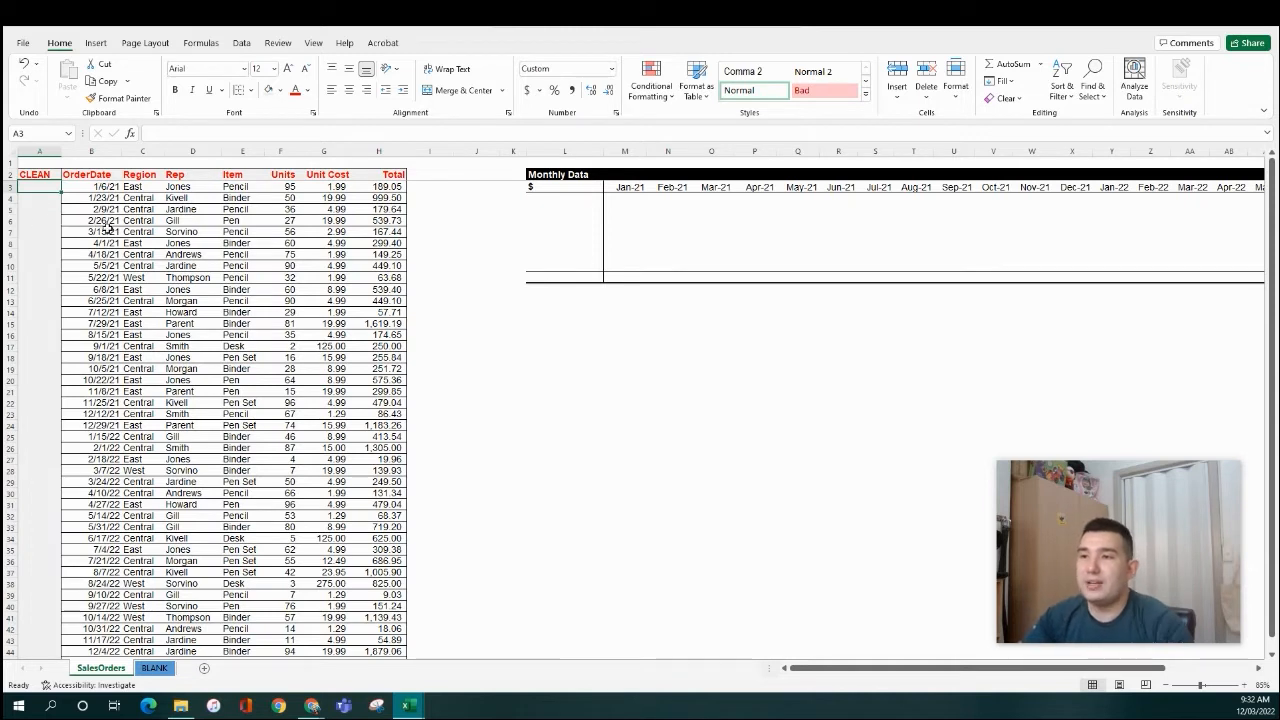
click(107, 221)
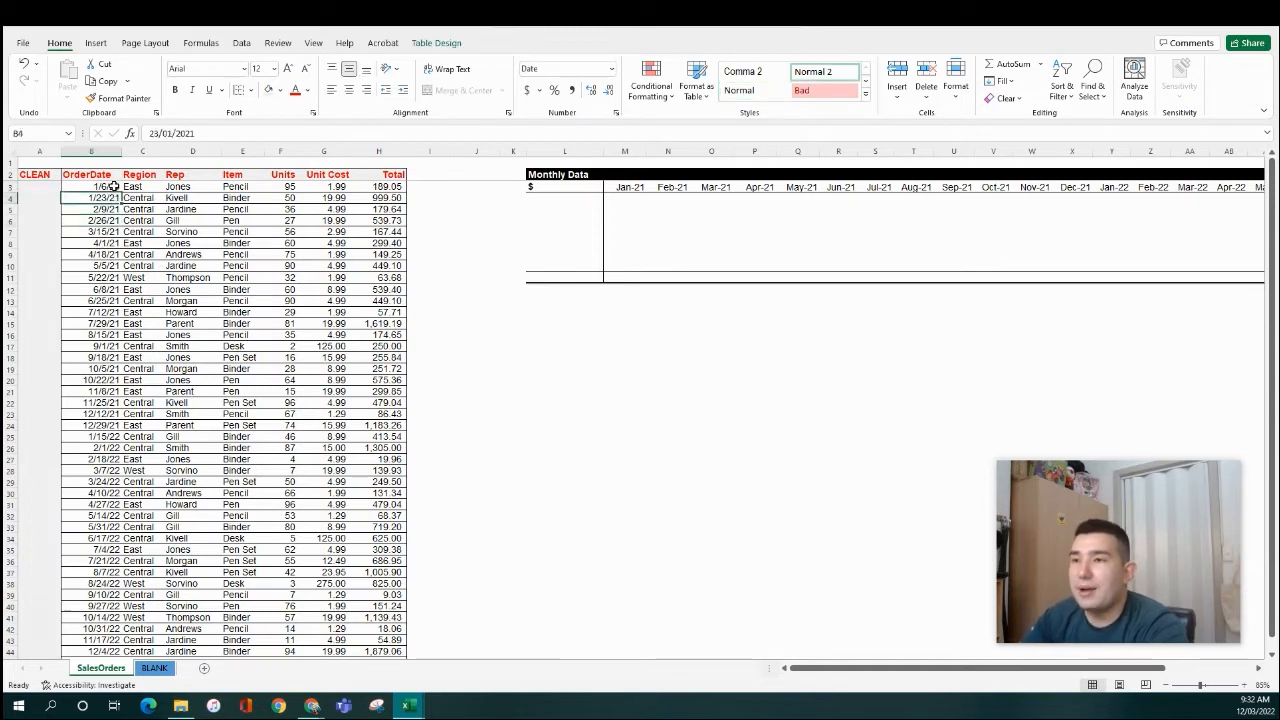
drag(108, 187, 116, 221)
click(105, 244)
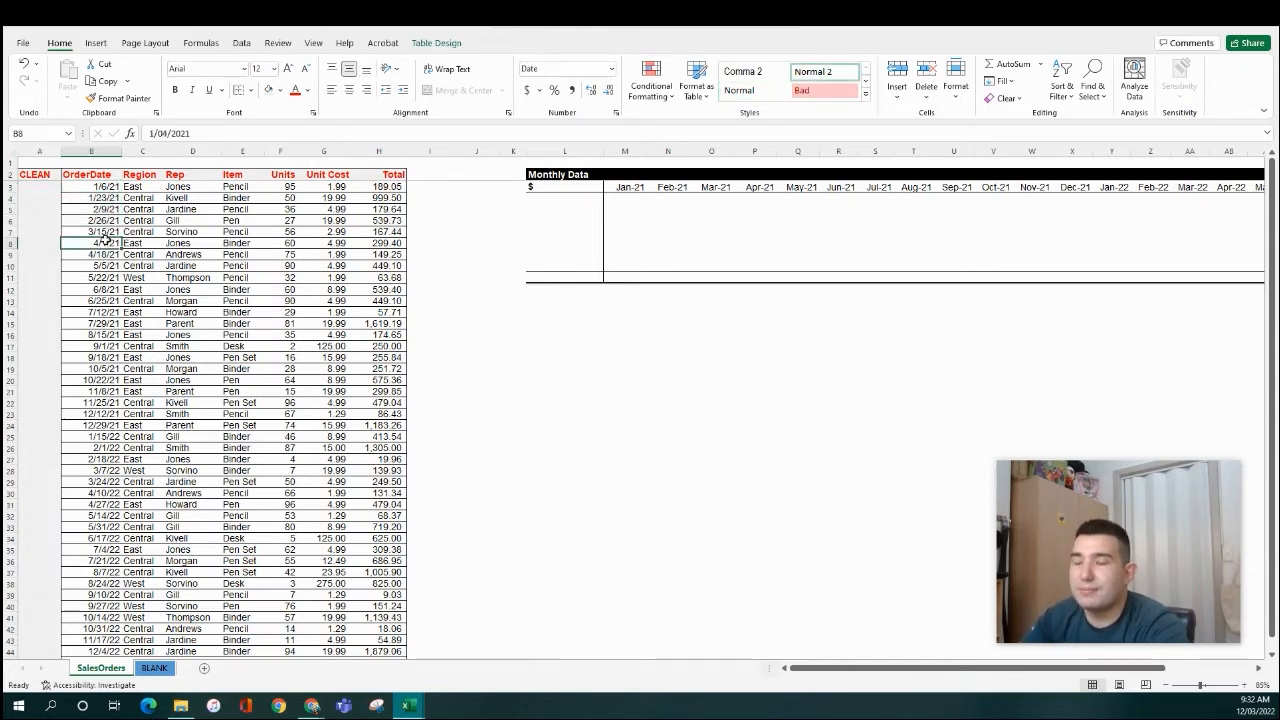
click(102, 287)
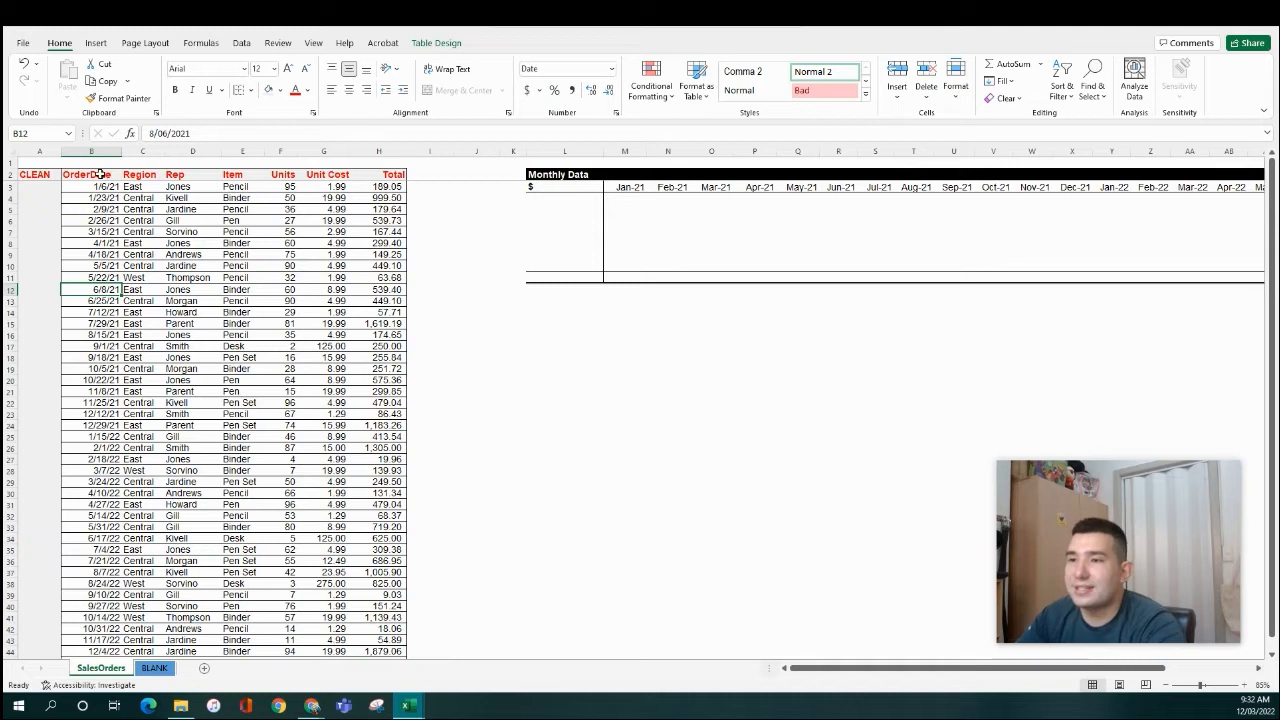
drag(101, 175, 400, 176)
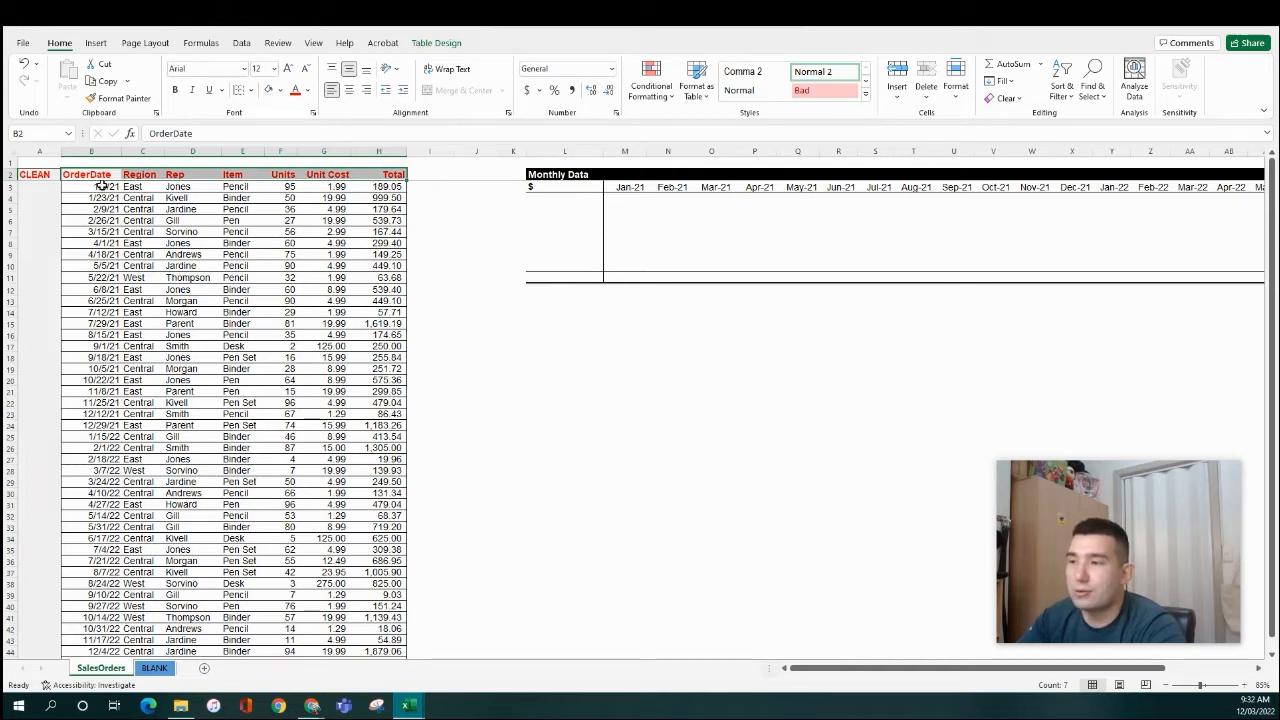
click(52, 189)
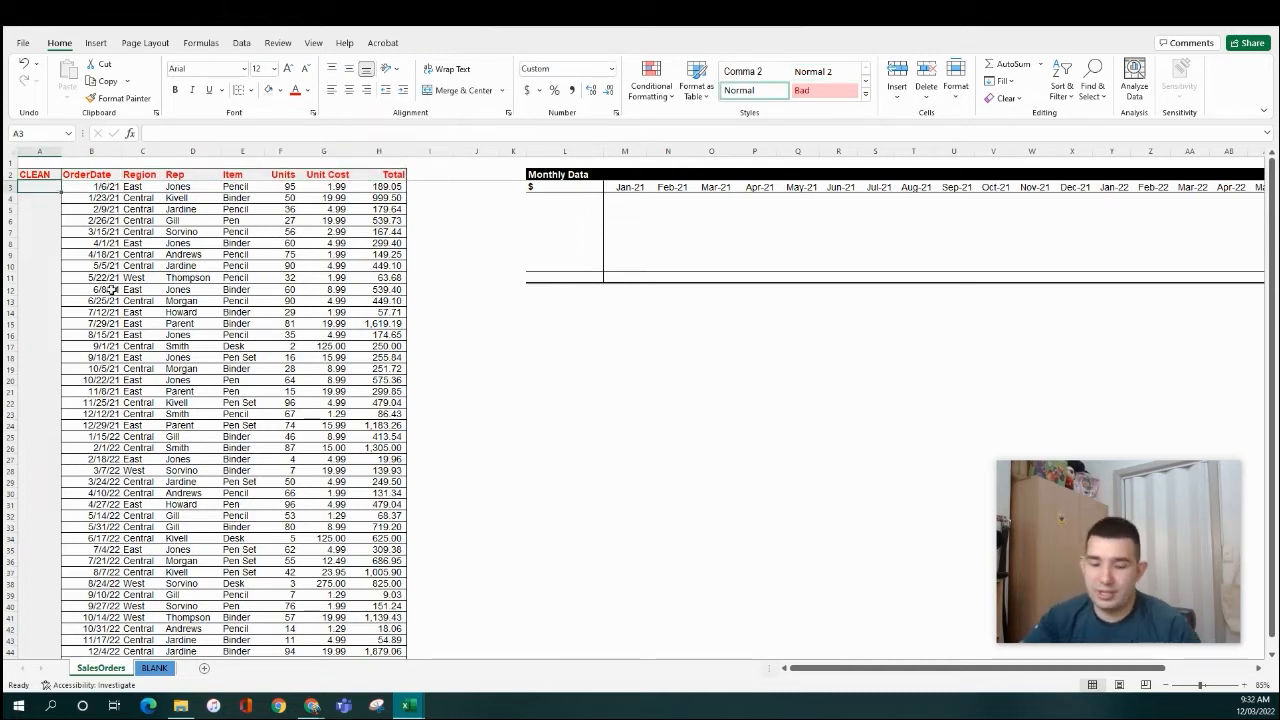
scroll(163, 288, up, 1)
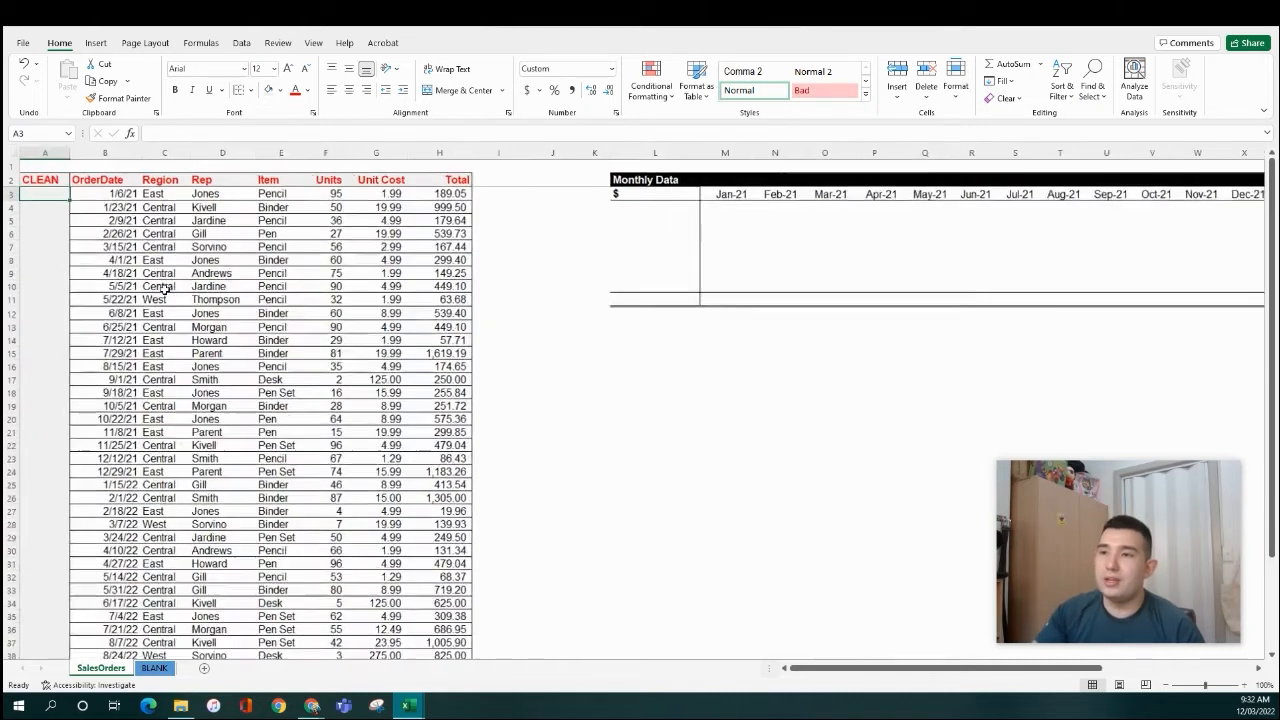
text(=EOM)
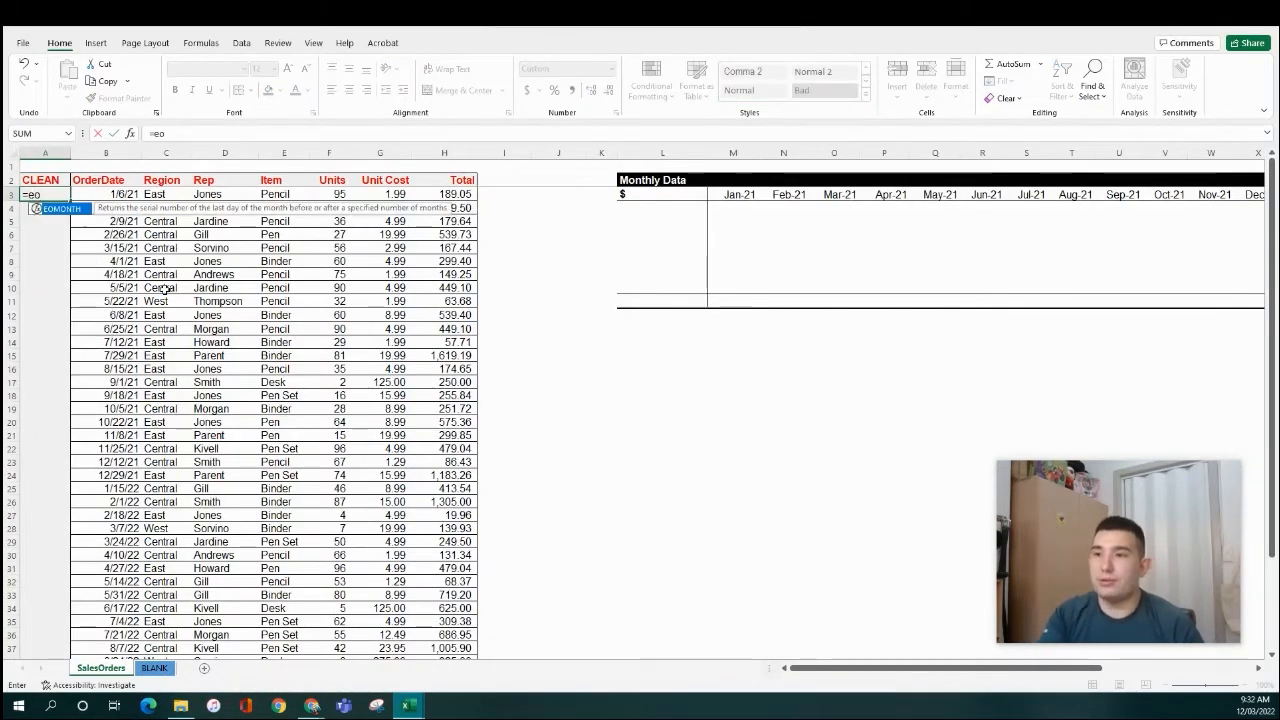
key(Tab)
text(,)
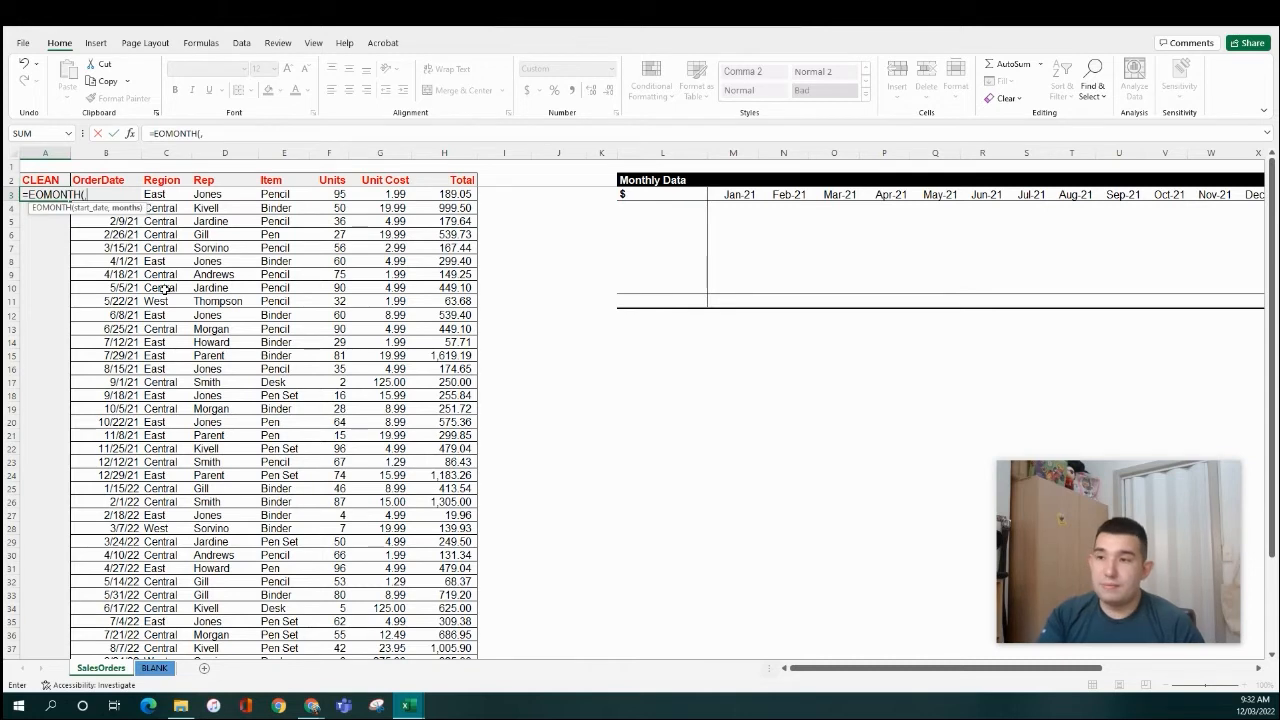
key(BackSpace)
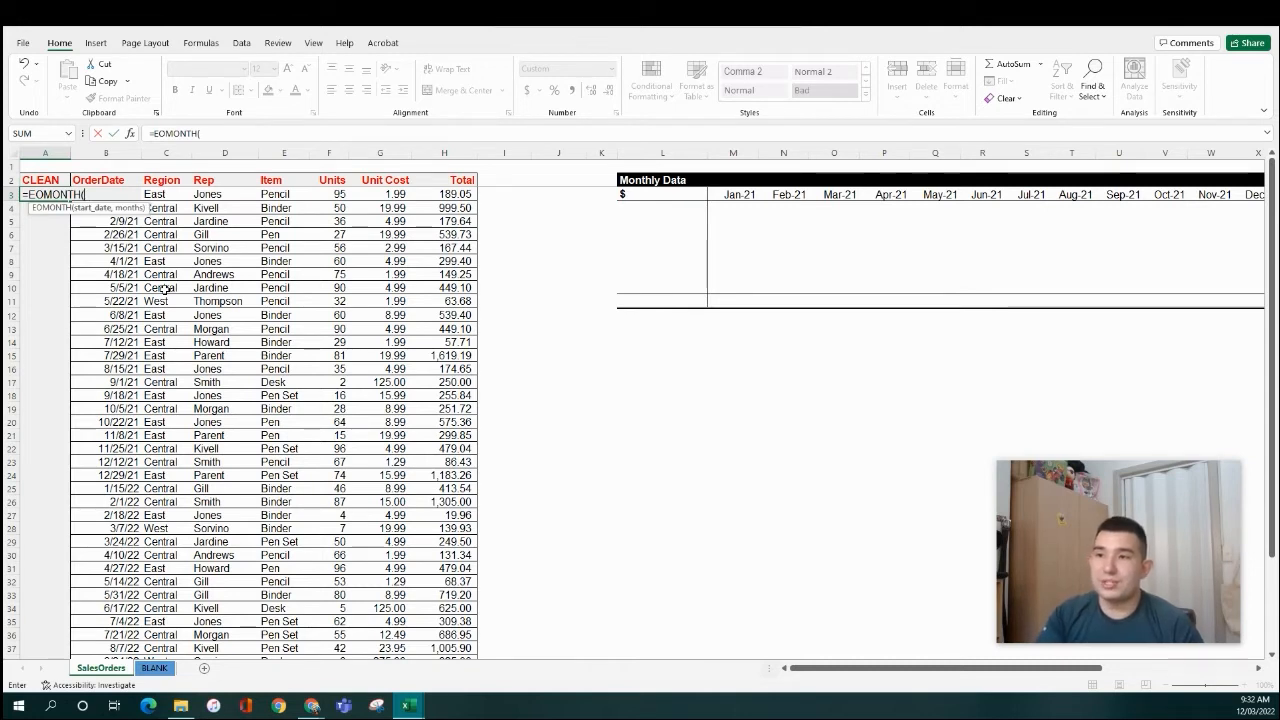
key(Right)
text(,0)
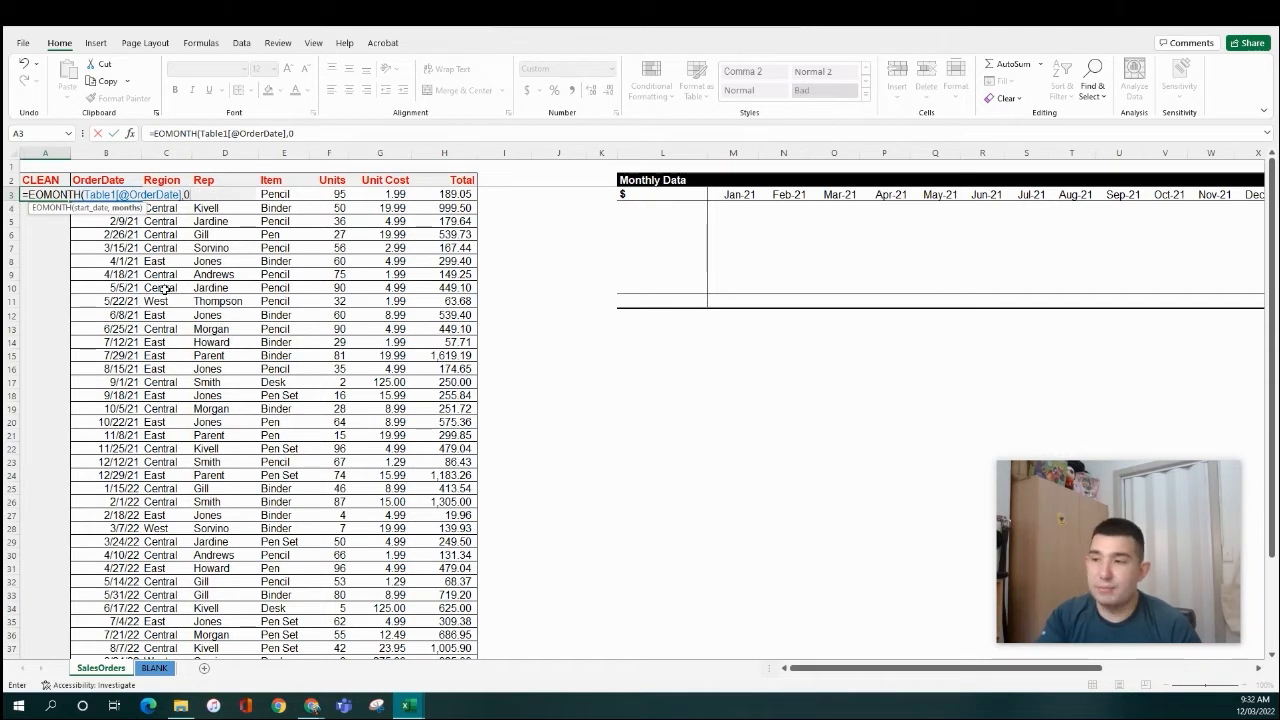
text())
key(Return)
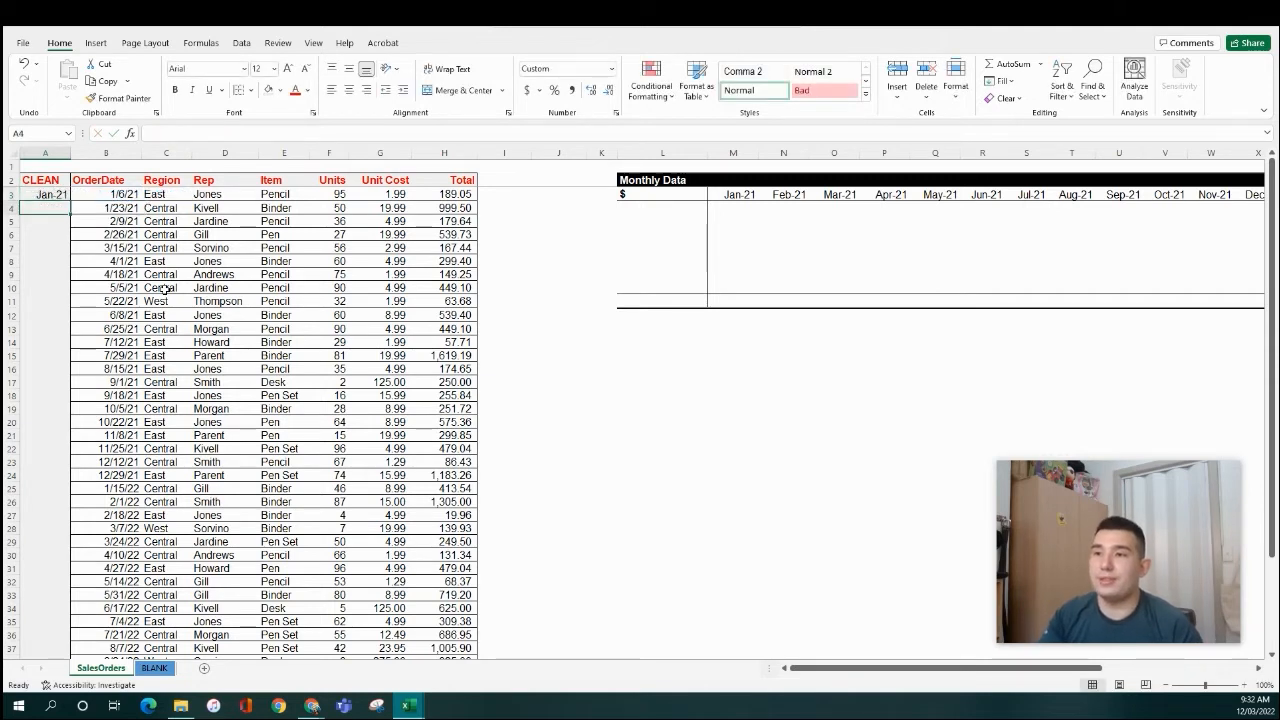
click(131, 195)
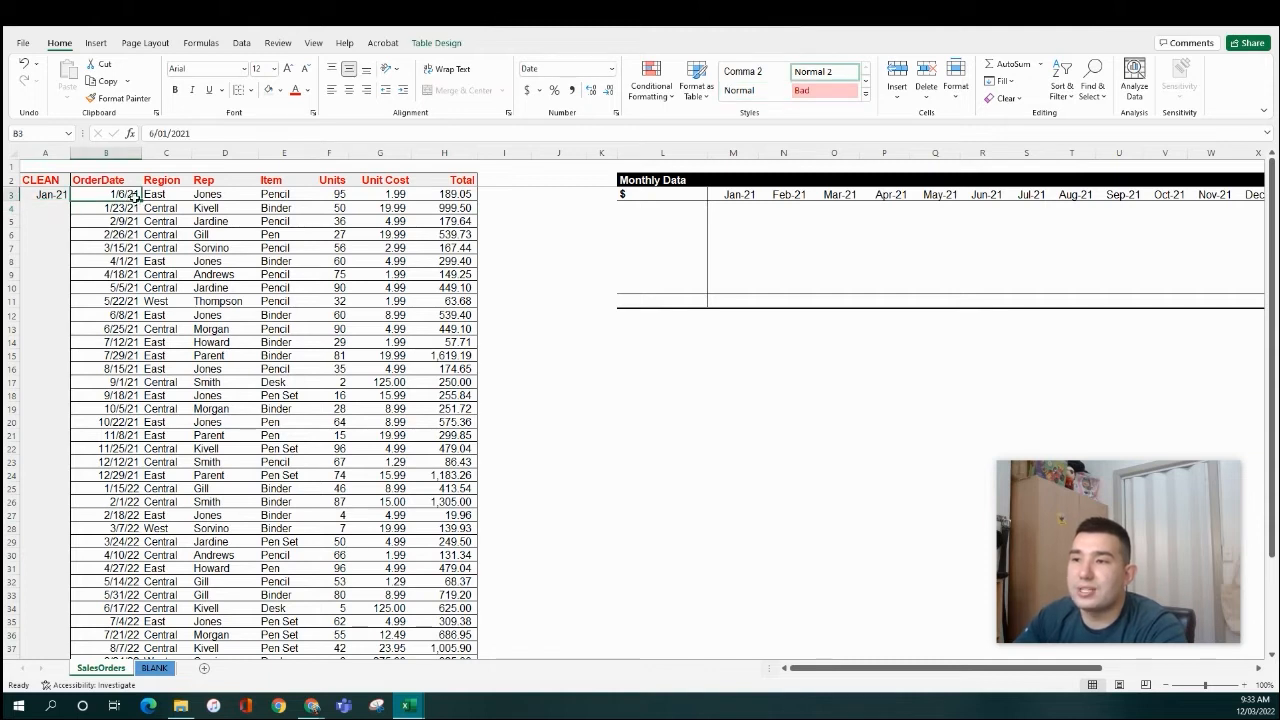
- Review the EOMONTH formula in A3 and the empty Monthly Data value area
click(56, 194)
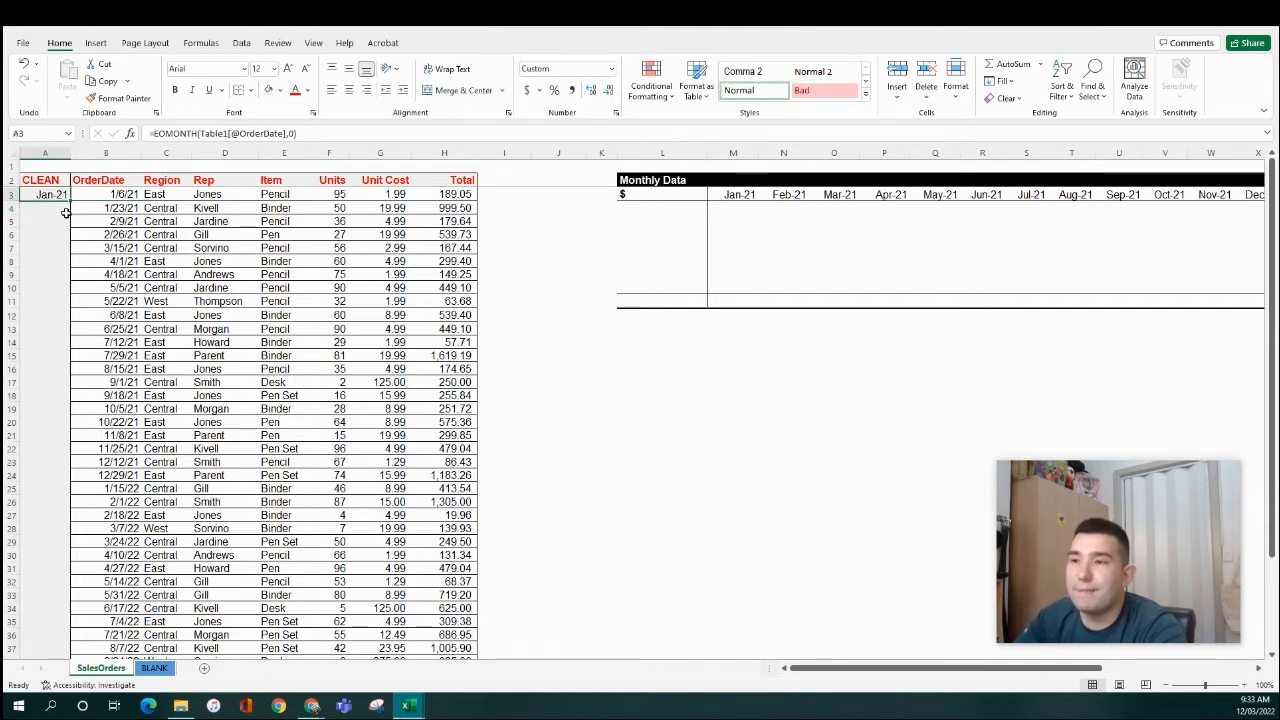
drag(740, 196, 1074, 303)
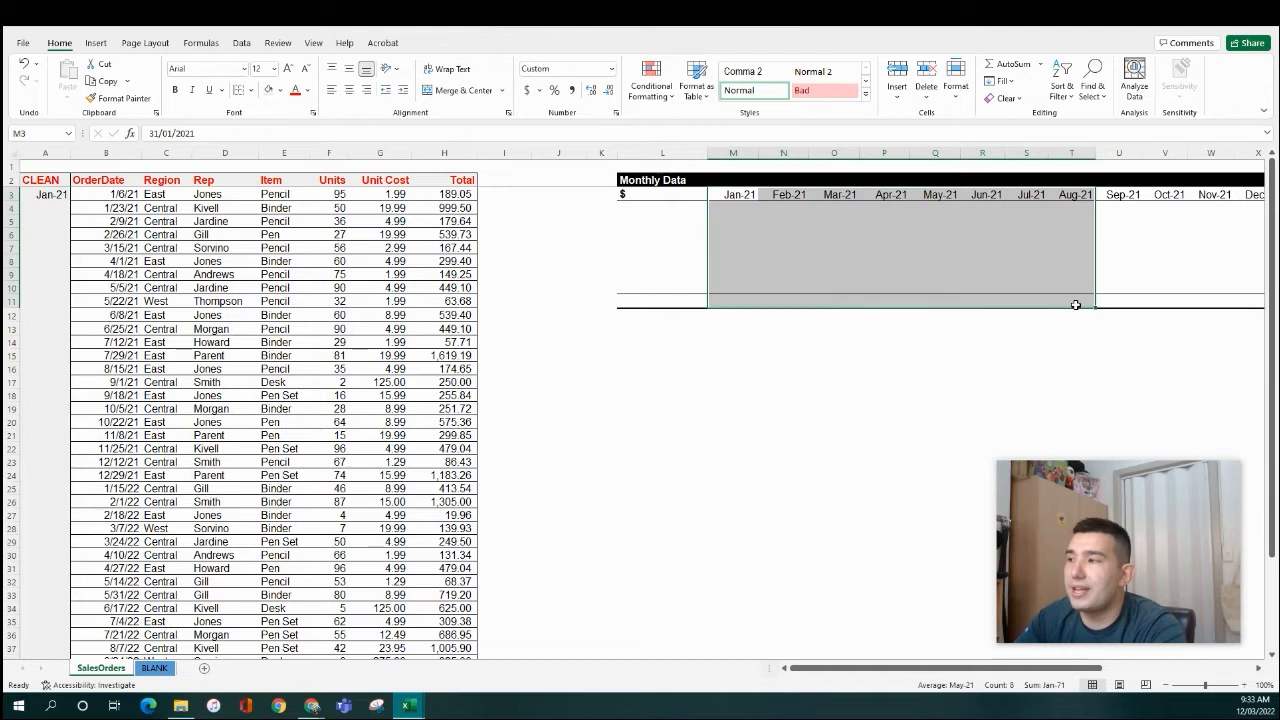
click(760, 343)
click(48, 194)
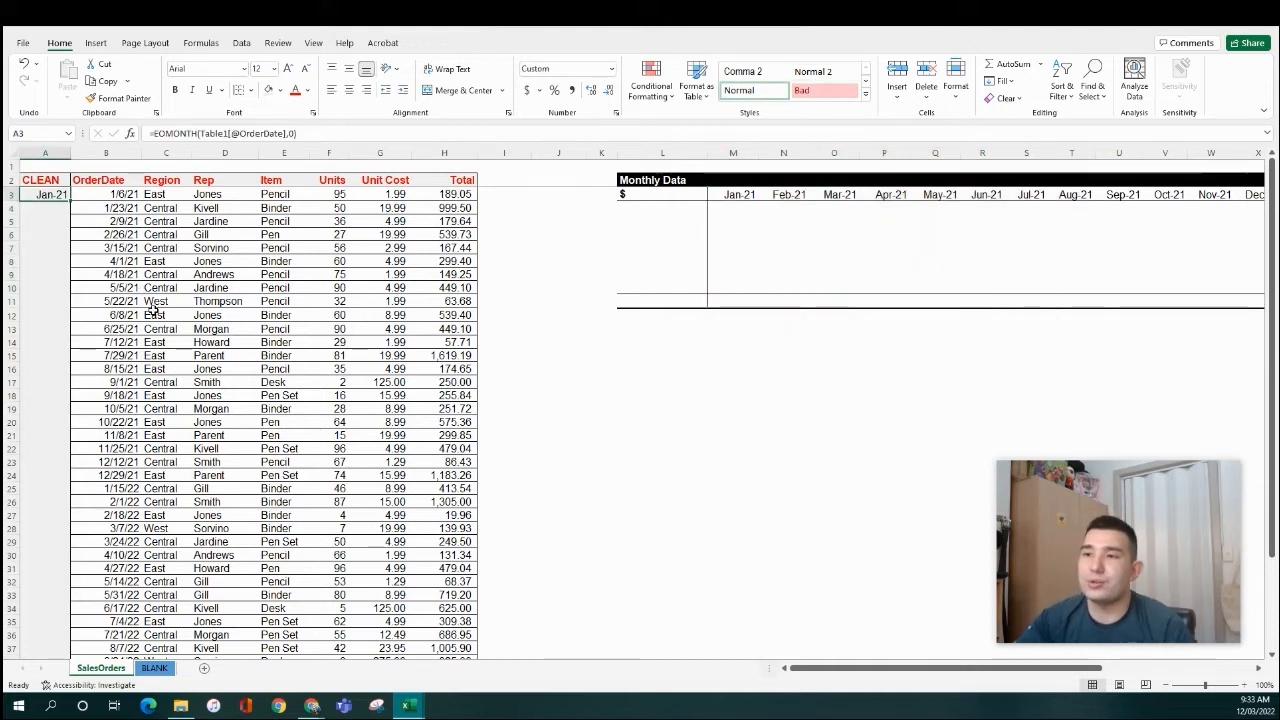
- Copy A3 and paste only its formula down the CLEAN column to row 45
key(ctrl+c)
key(Right)
key(ctrl+Down)
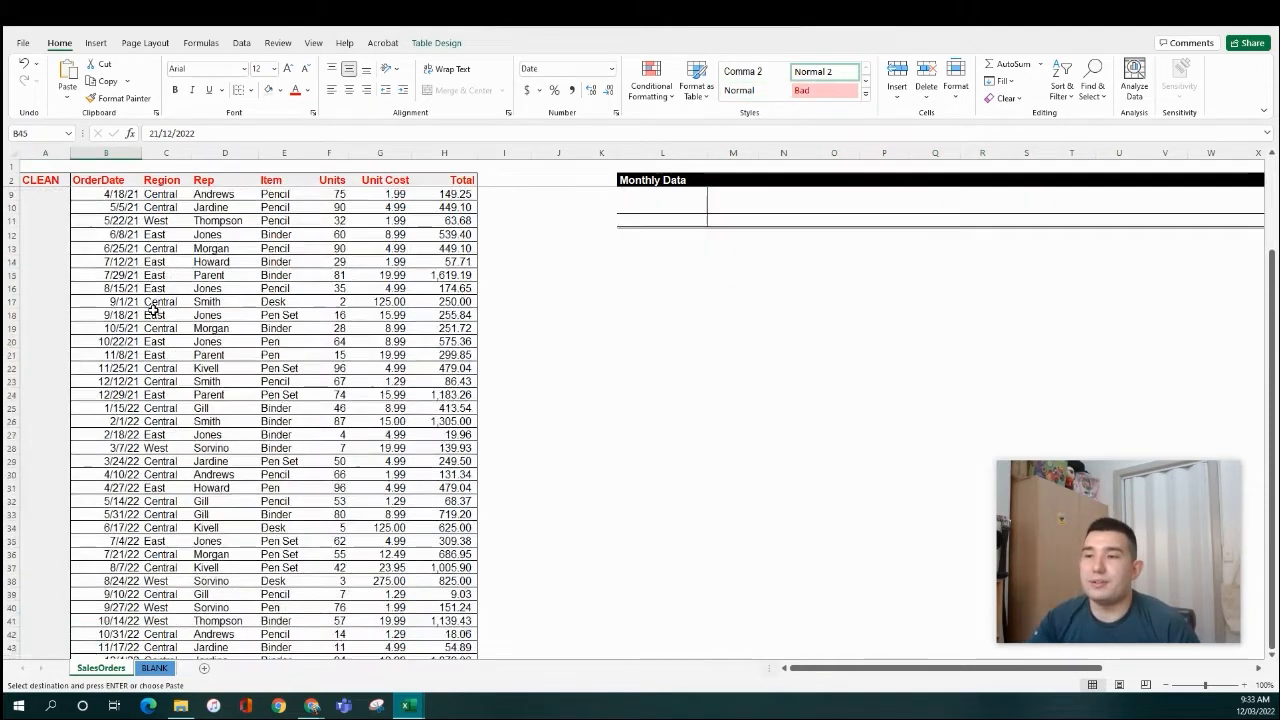
key(Left)
key(ctrl+shift+Up)
key(ctrl+v)
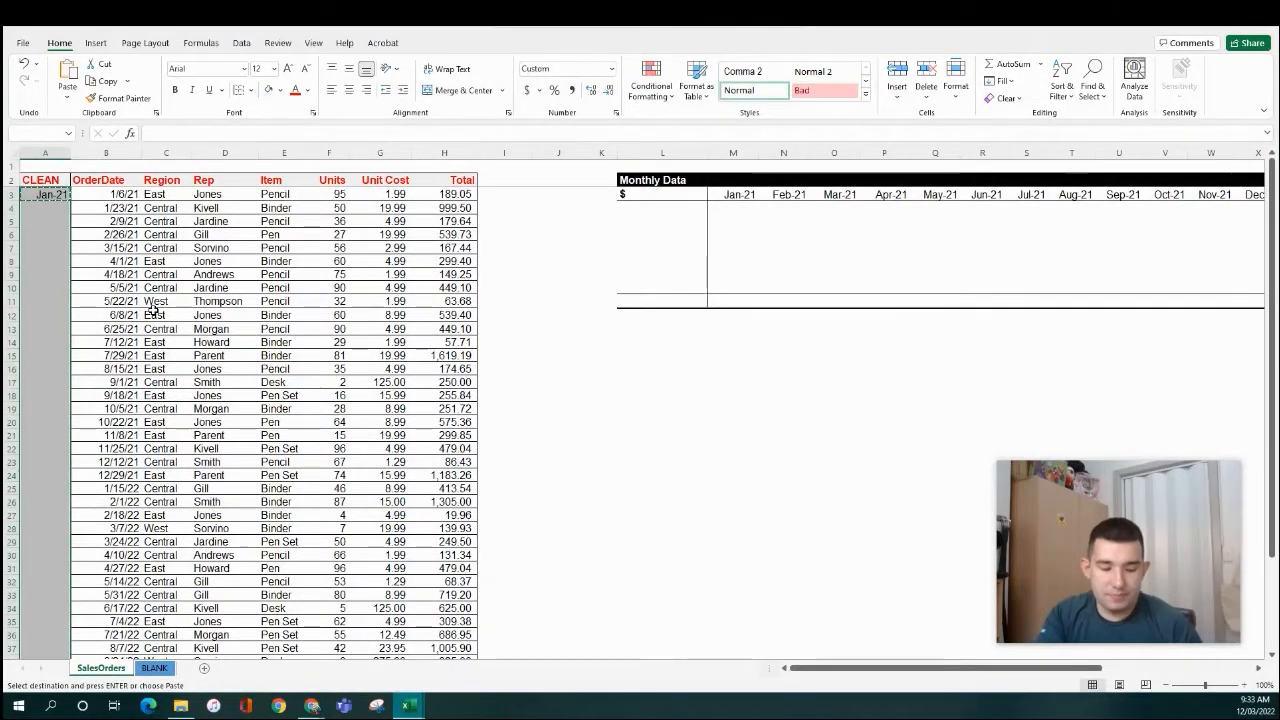
key(ctrl+alt+v)
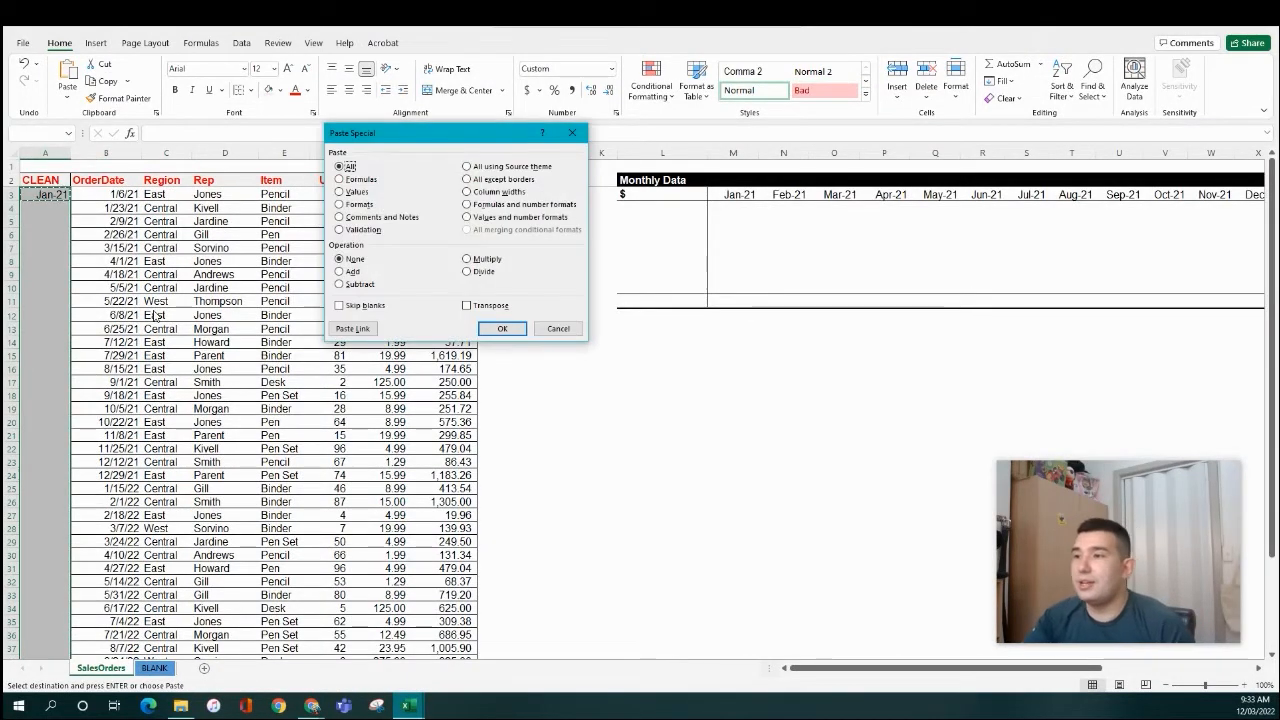
click(349, 180)
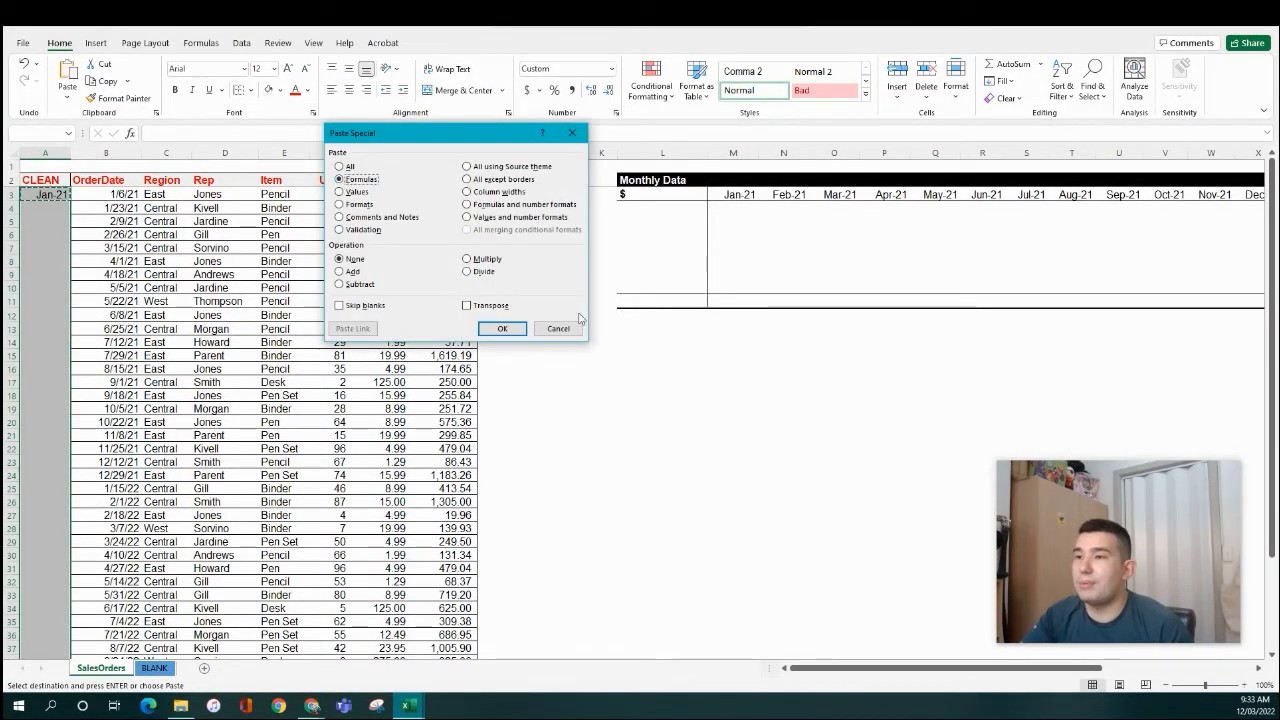
click(502, 329)
- Select A2:A15 to check the month labels Jan-21, Feb-21 and so on
click(83, 247)
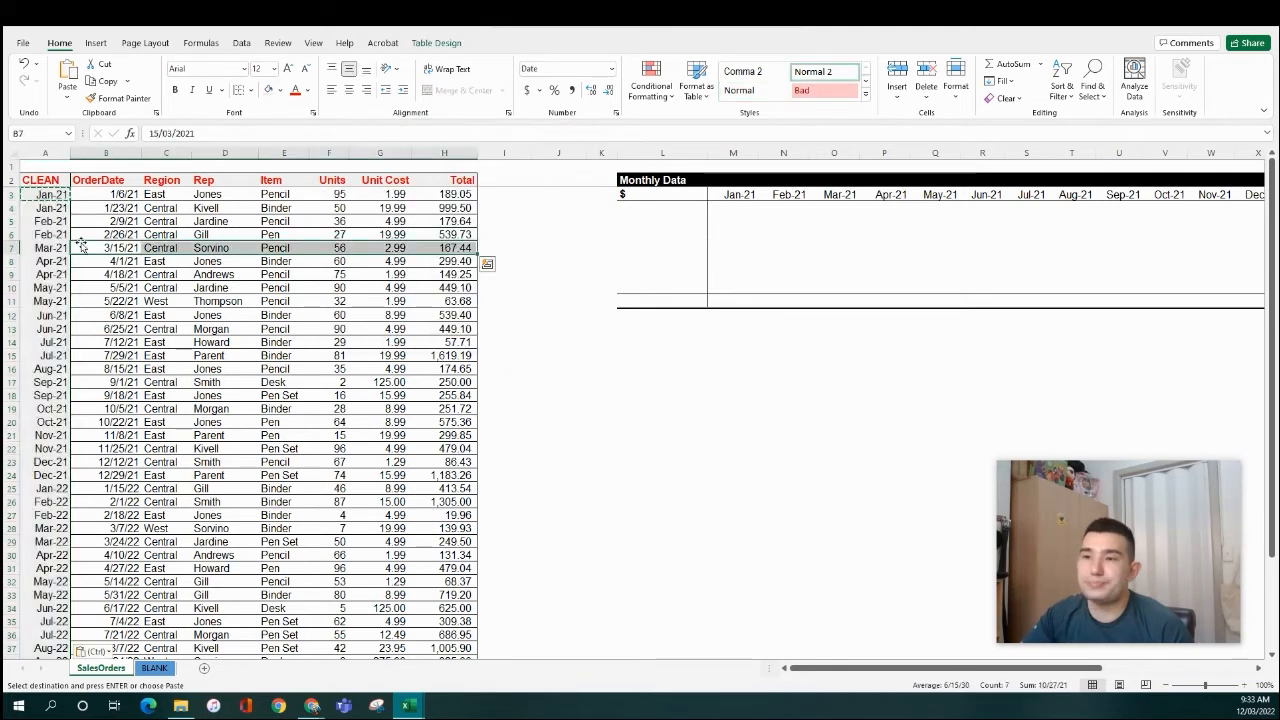
click(103, 288)
click(44, 207)
drag(48, 181, 48, 359)
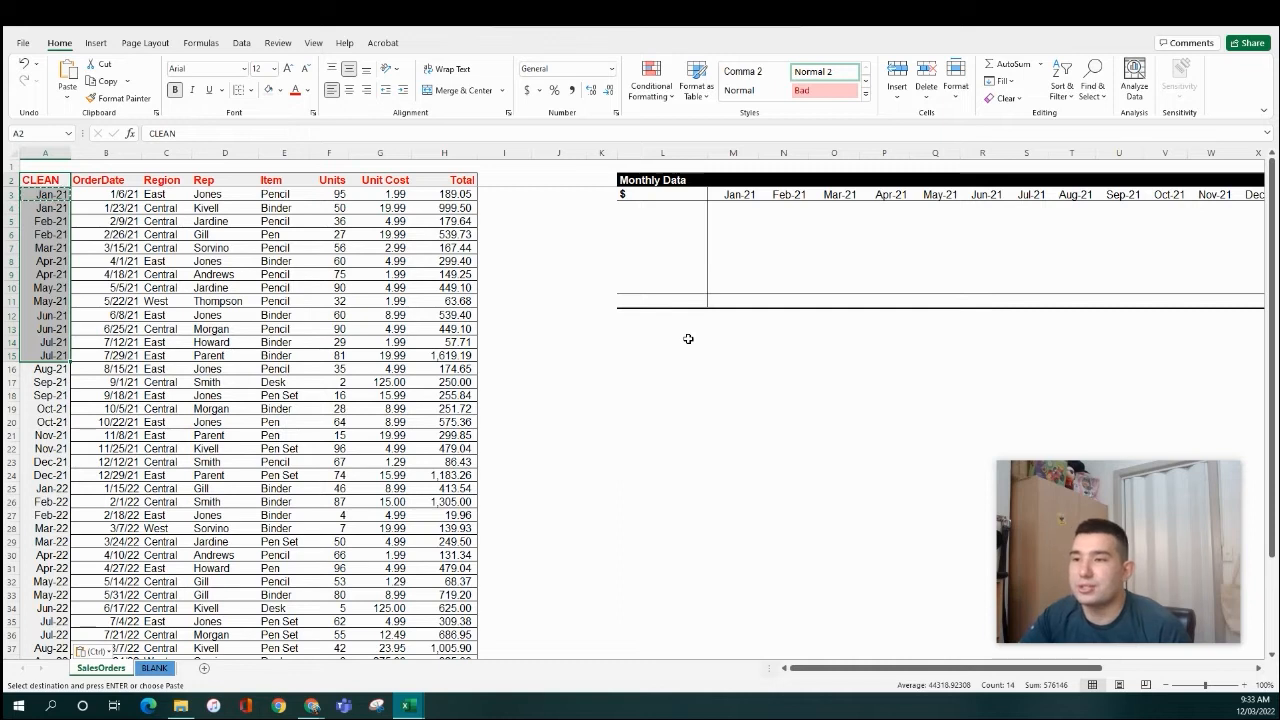
- Copy all Item values from Pencil down to the end of the Item column
click(284, 180)
drag(646, 208, 634, 282)
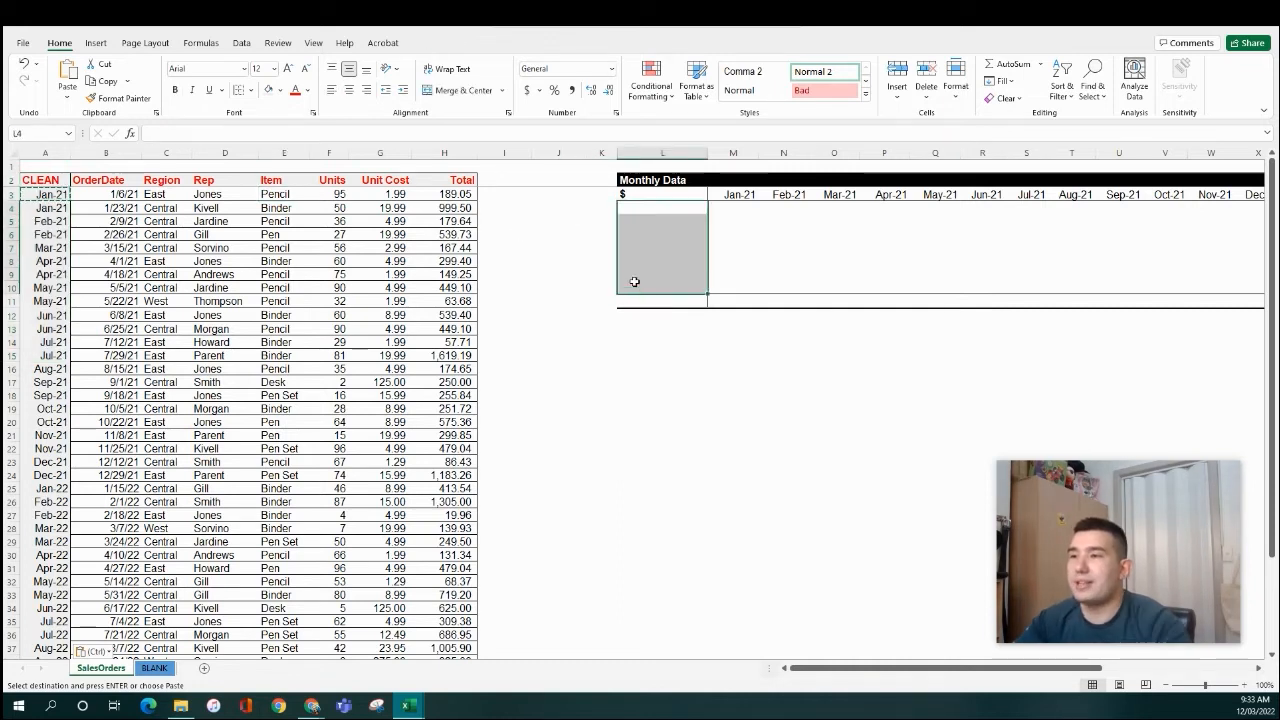
drag(270, 194, 282, 236)
drag(214, 196, 218, 248)
drag(159, 194, 166, 261)
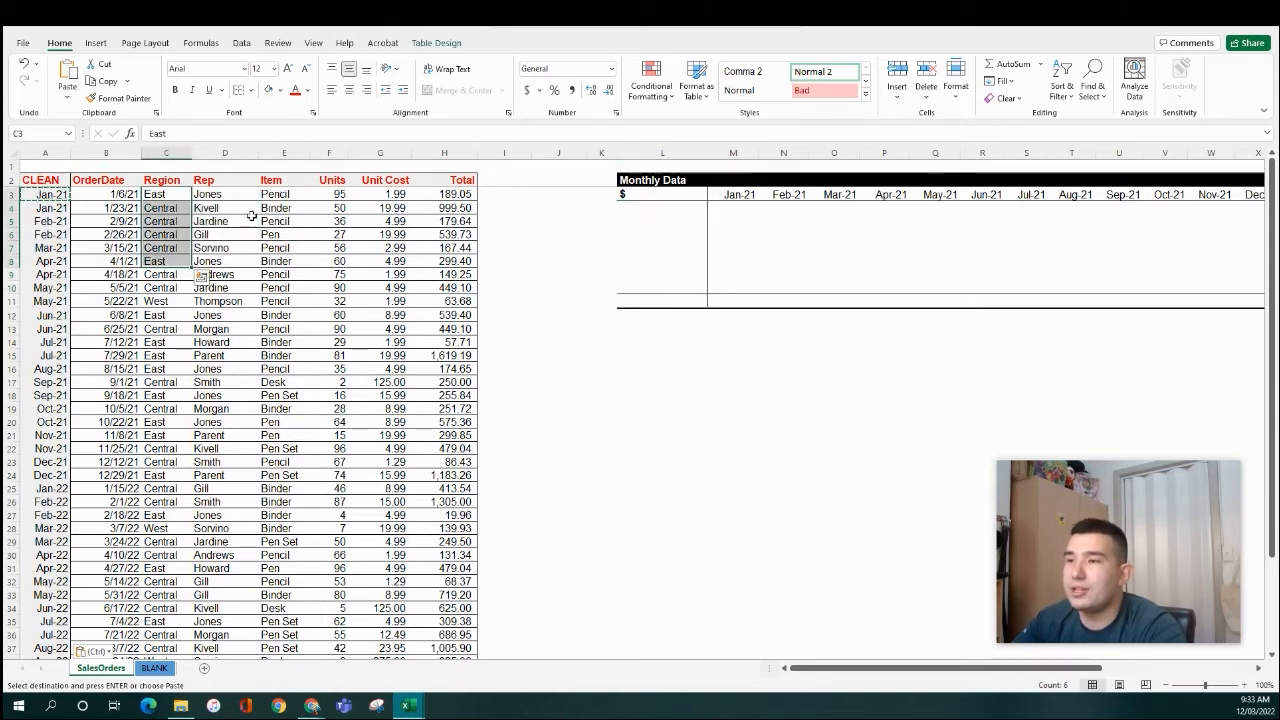
click(283, 194)
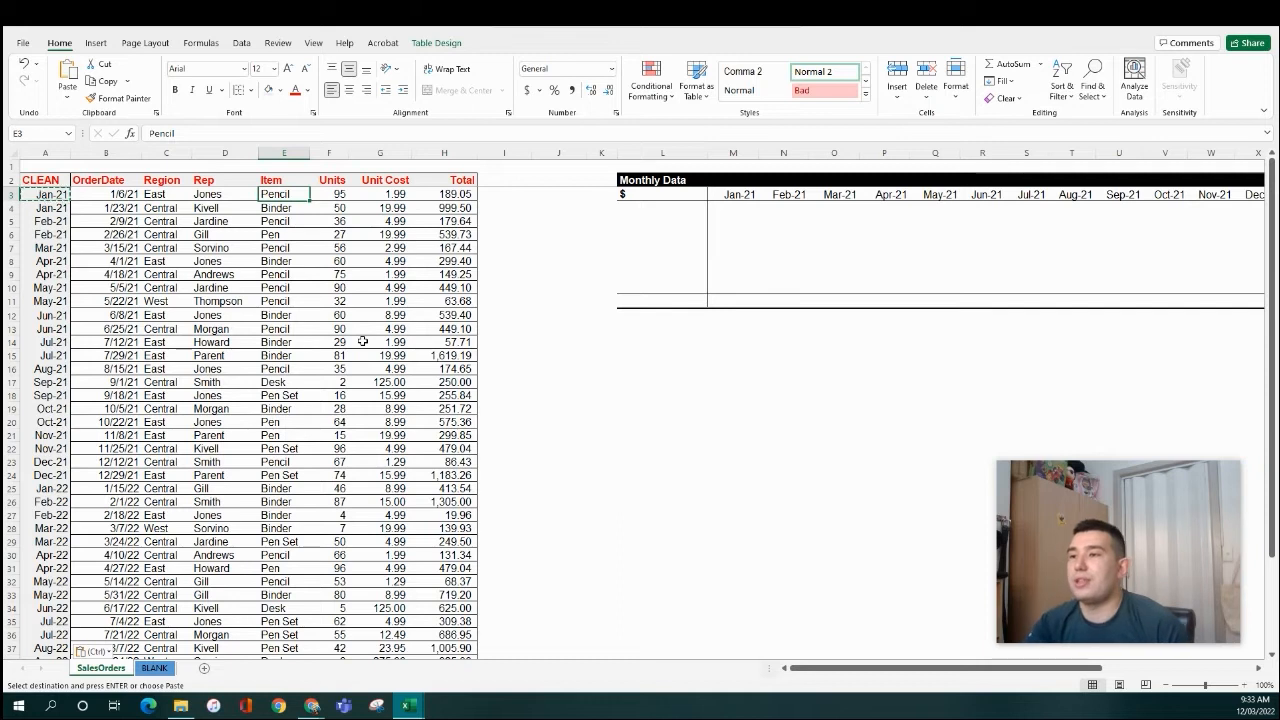
key(ctrl+shift+Down)
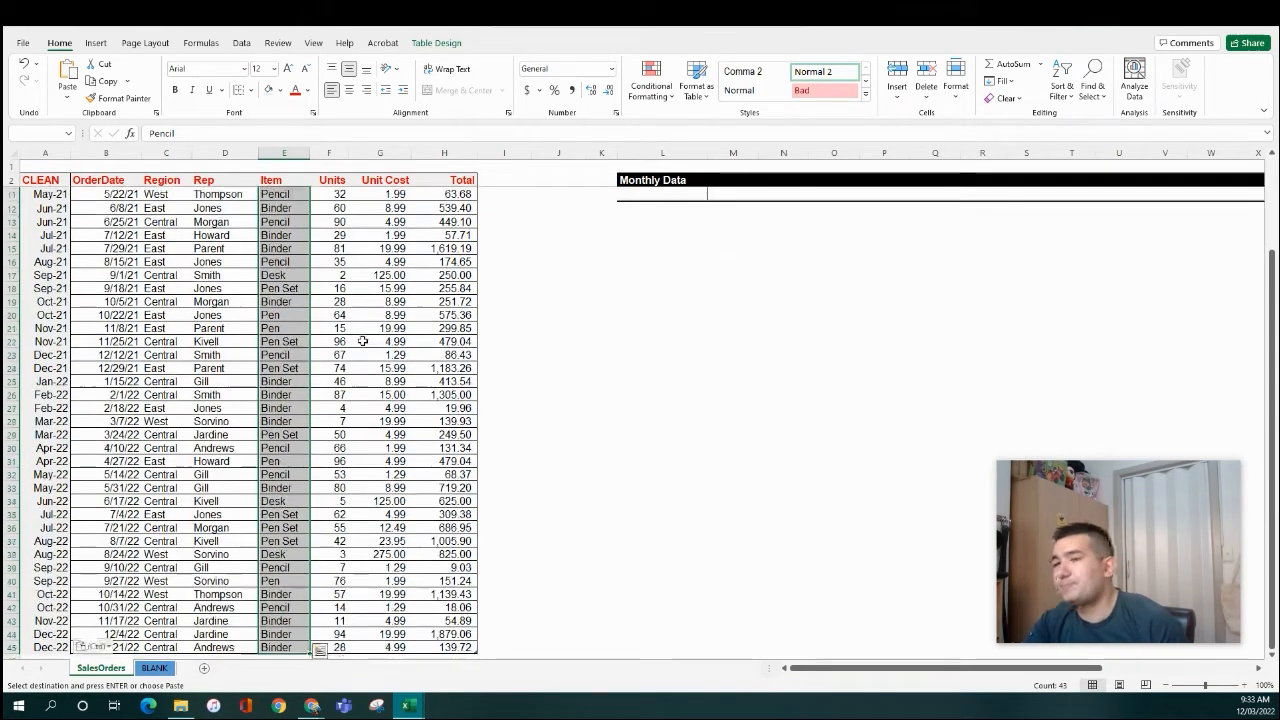
key(ctrl+c)
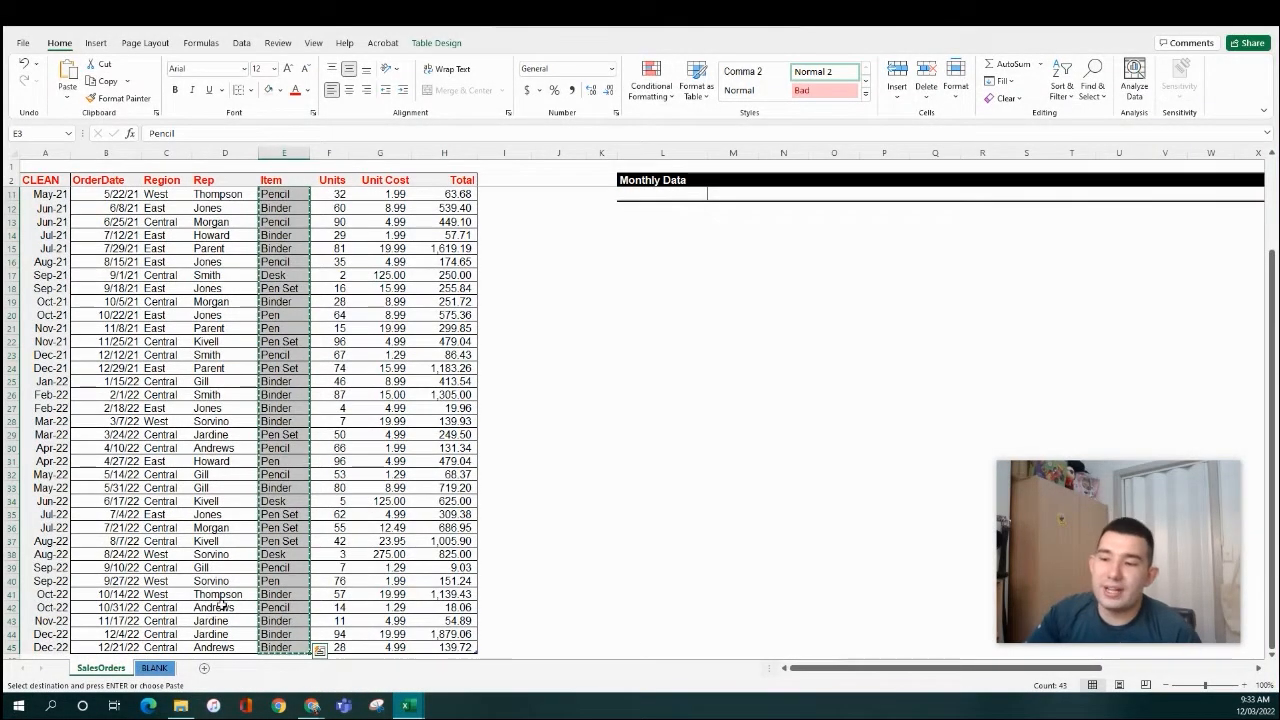
- Insert a new sheet, Sheet1, and paste the Item values into A1 as values
click(204, 668)
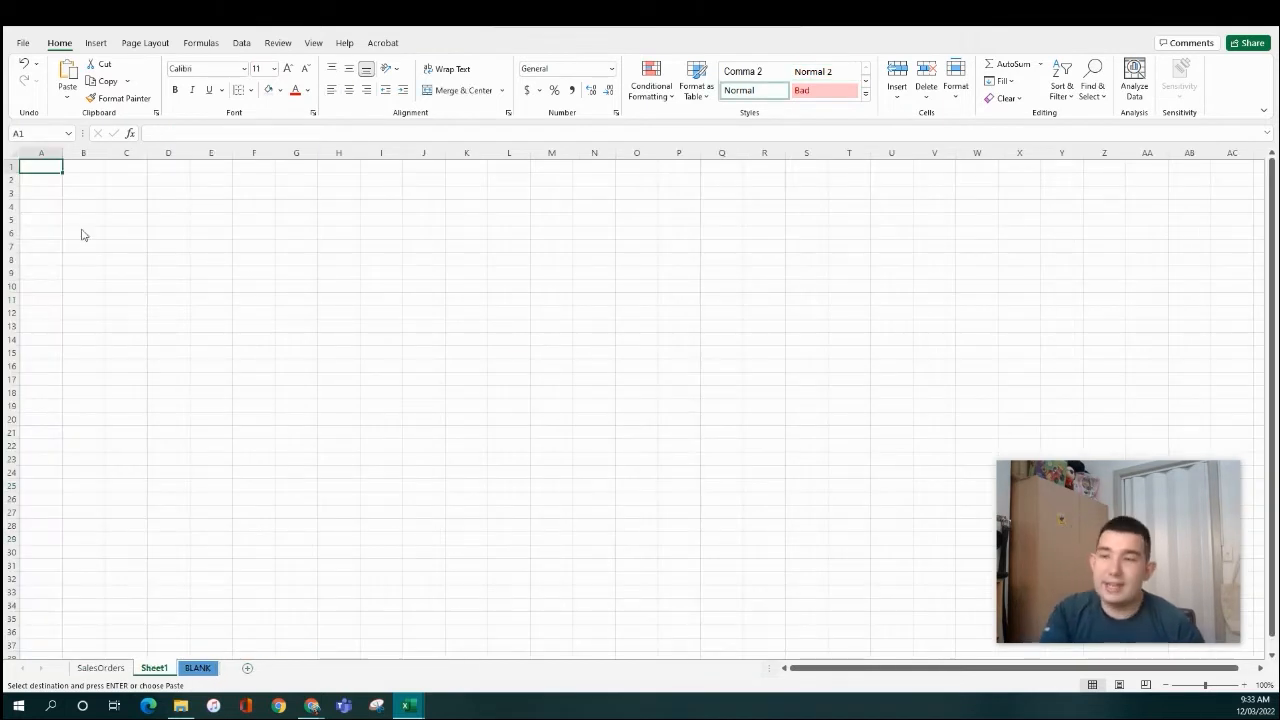
key(ctrl+alt+v)
key(v)
key(Return)
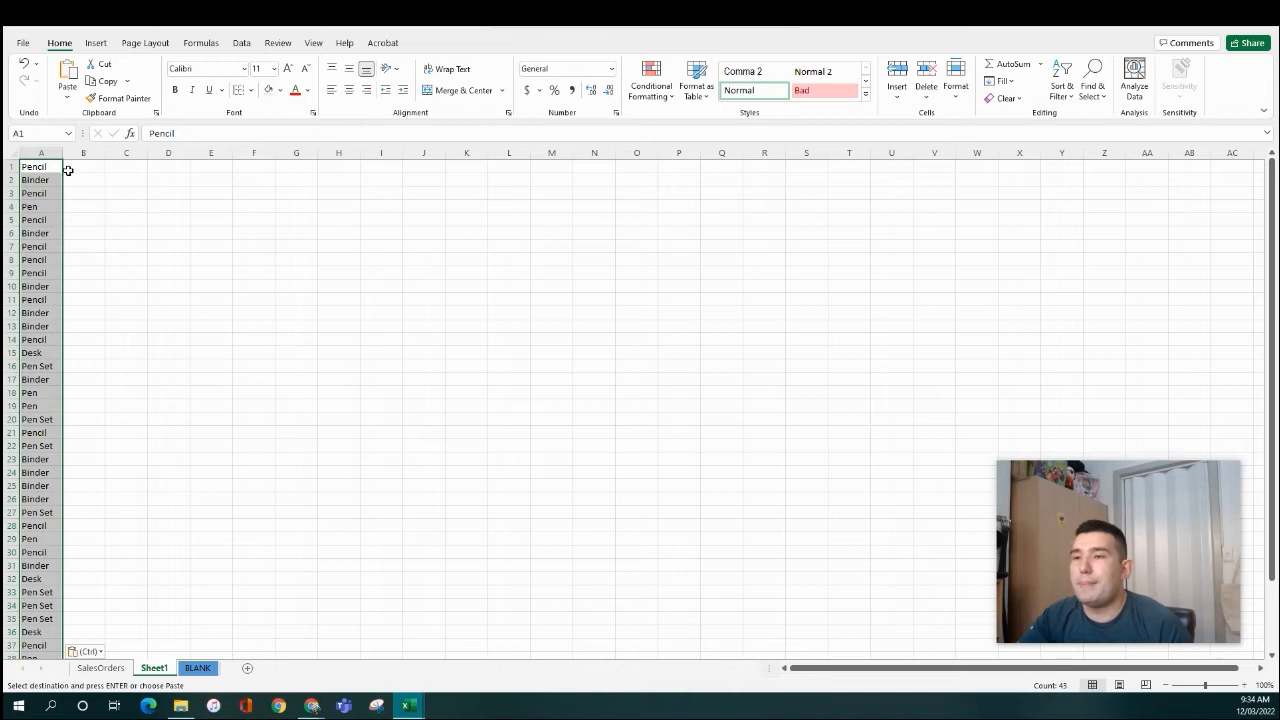
scroll(56, 300, down, 6)
key(ctrl+v)
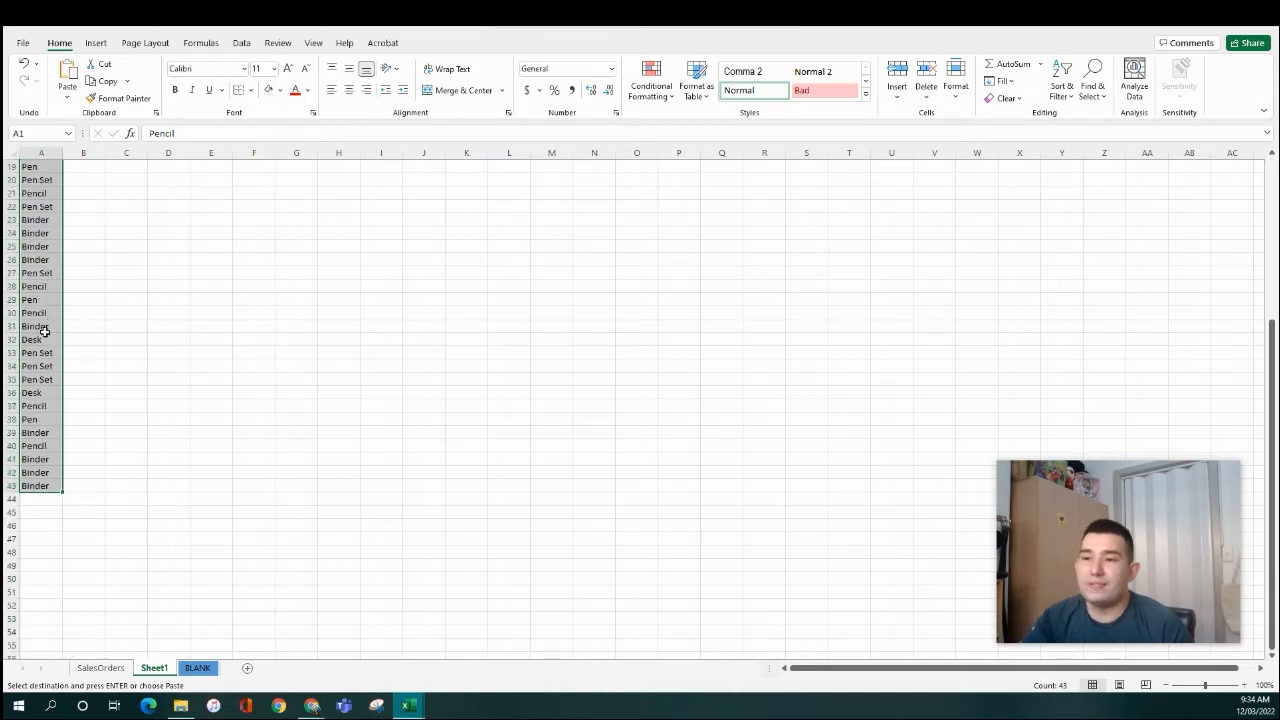
scroll(44, 330, up, 6)
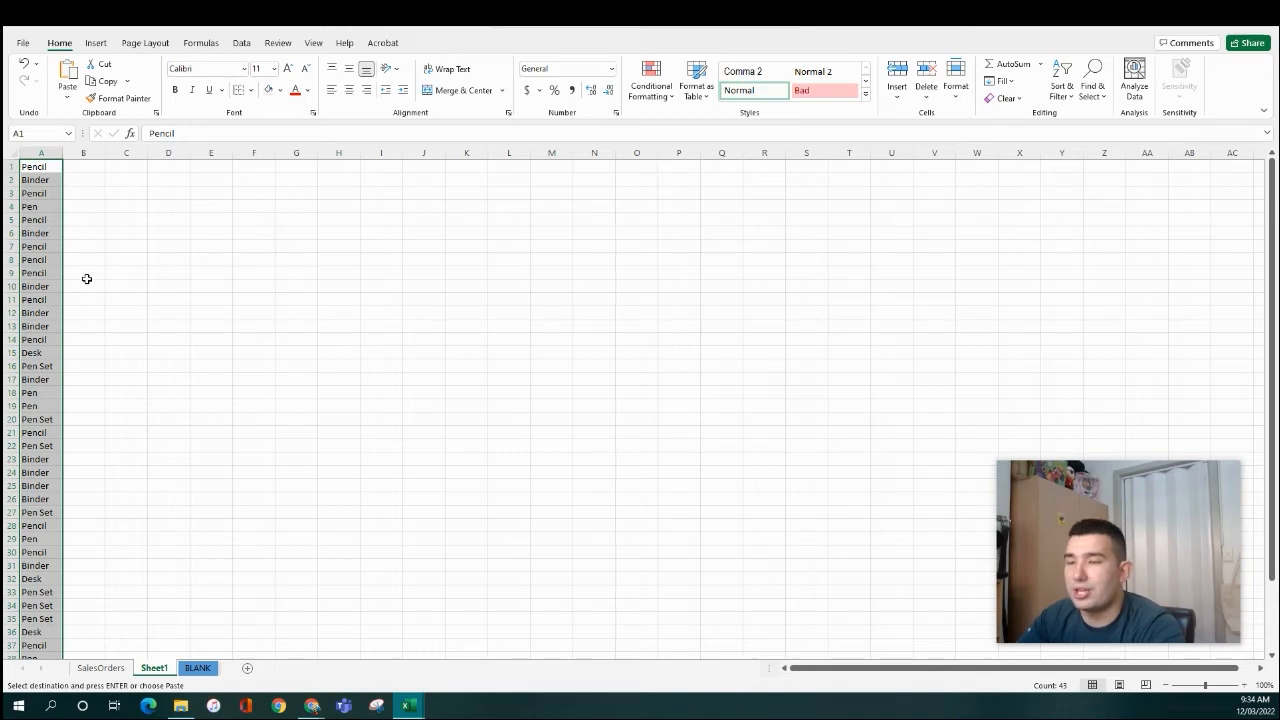
scroll(74, 429, down, 3)
scroll(121, 330, up, 3)
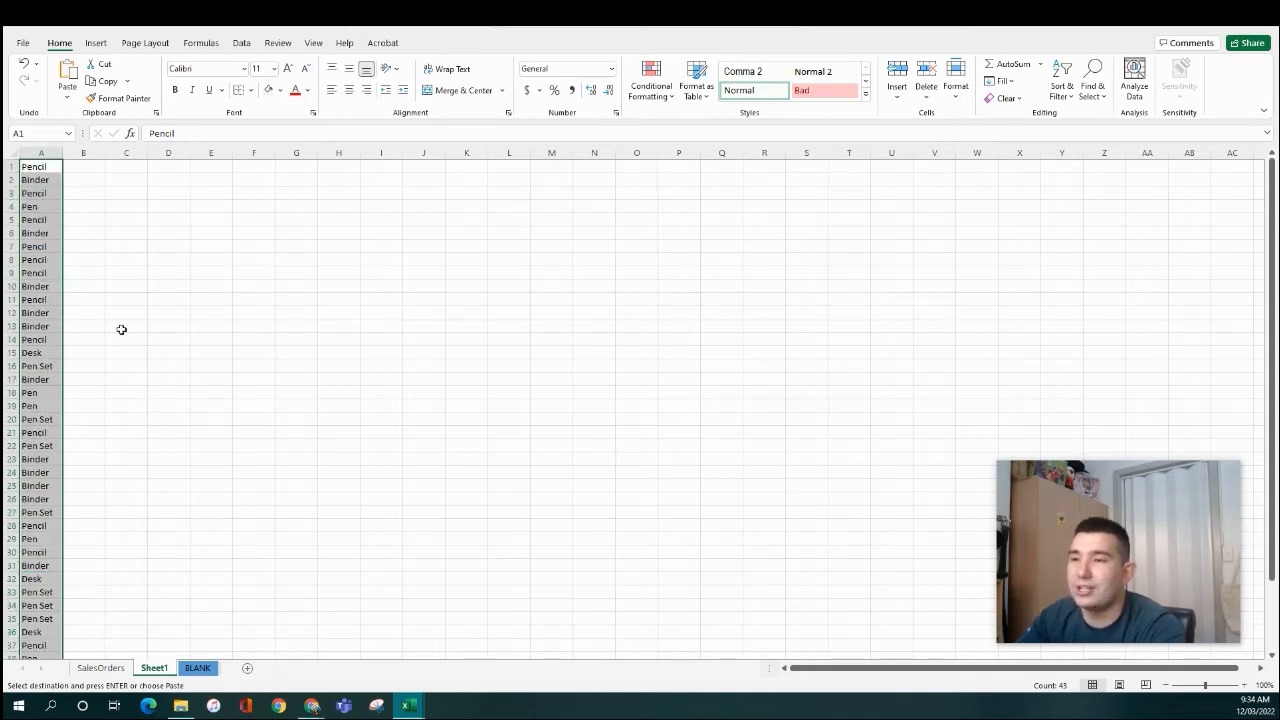
- Select column A and launch Data > Remove Duplicates on it
click(86, 209)
click(39, 153)
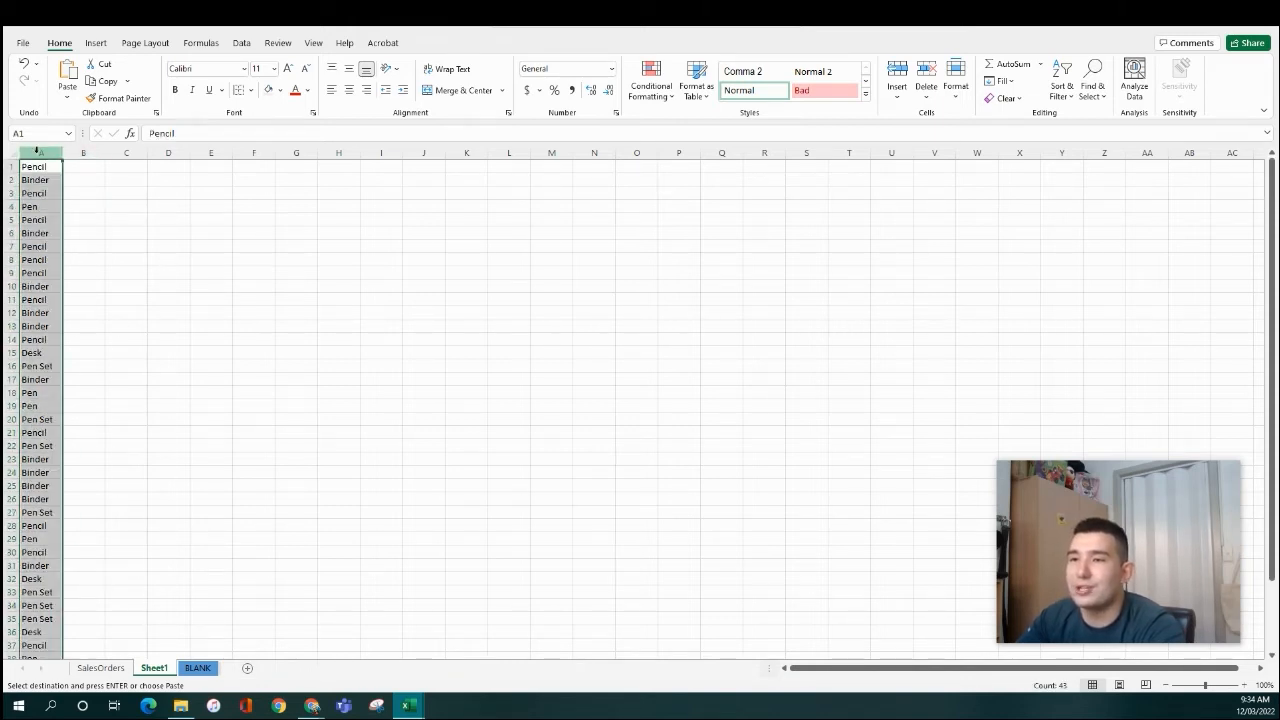
click(101, 231)
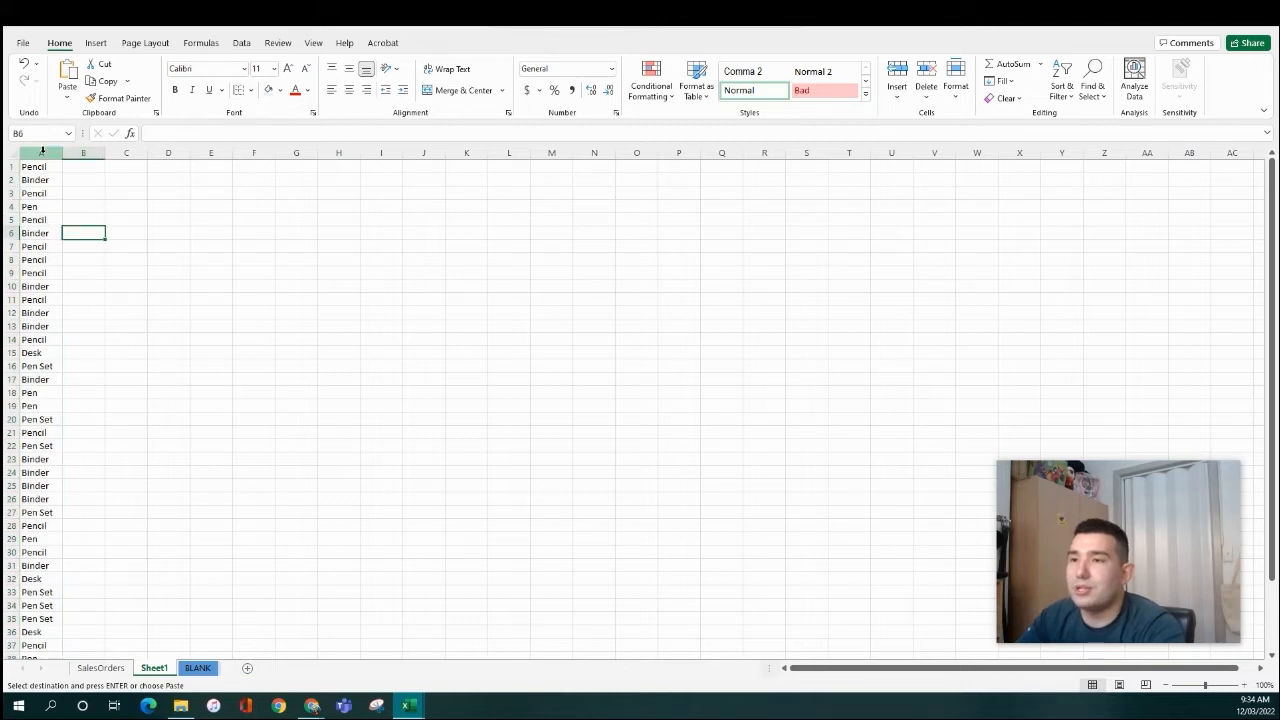
click(41, 153)
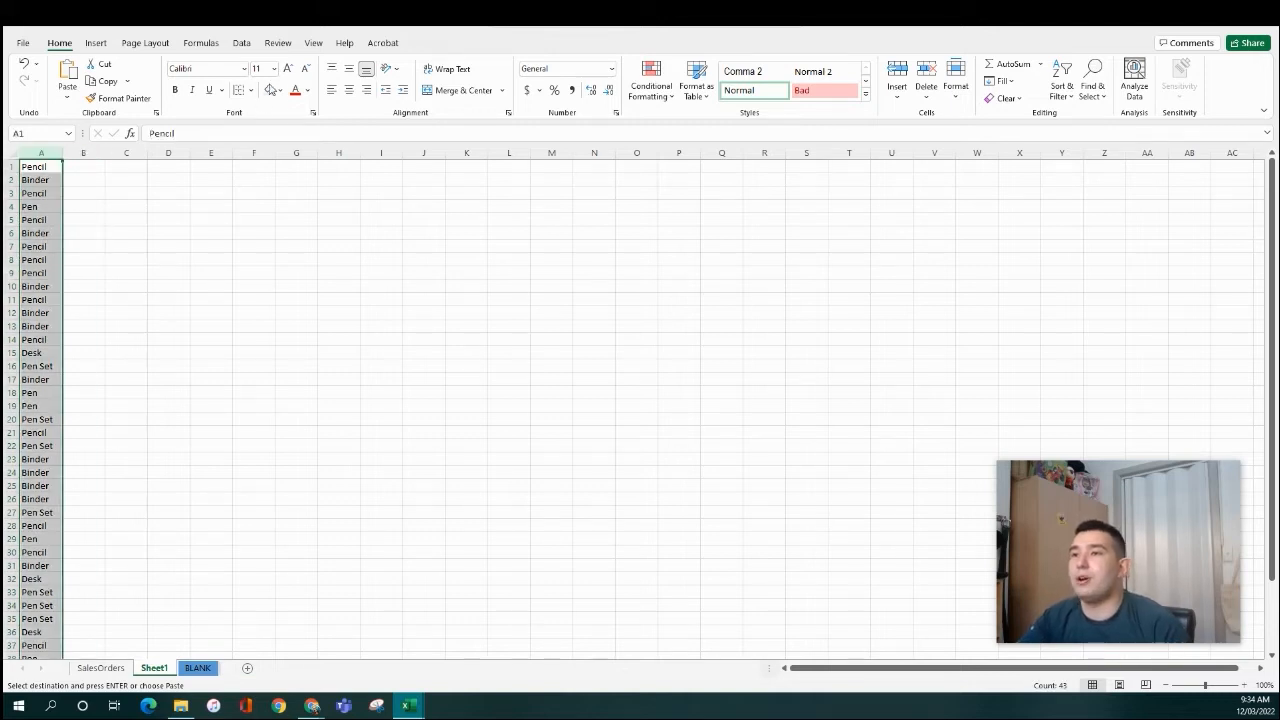
click(241, 43)
click(881, 84)
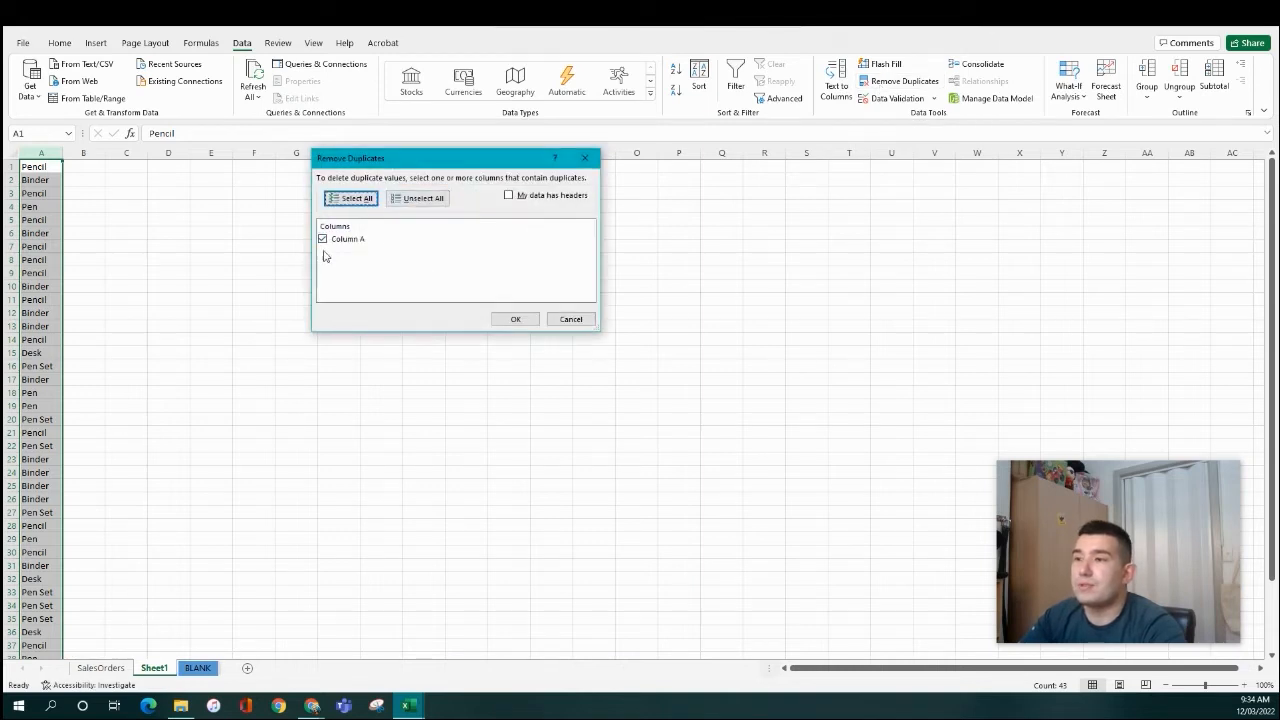
- Remove duplicates to leave Pencil, Binder, Pen, Desk and Pen Set, then copy A1:A5
click(511, 318)
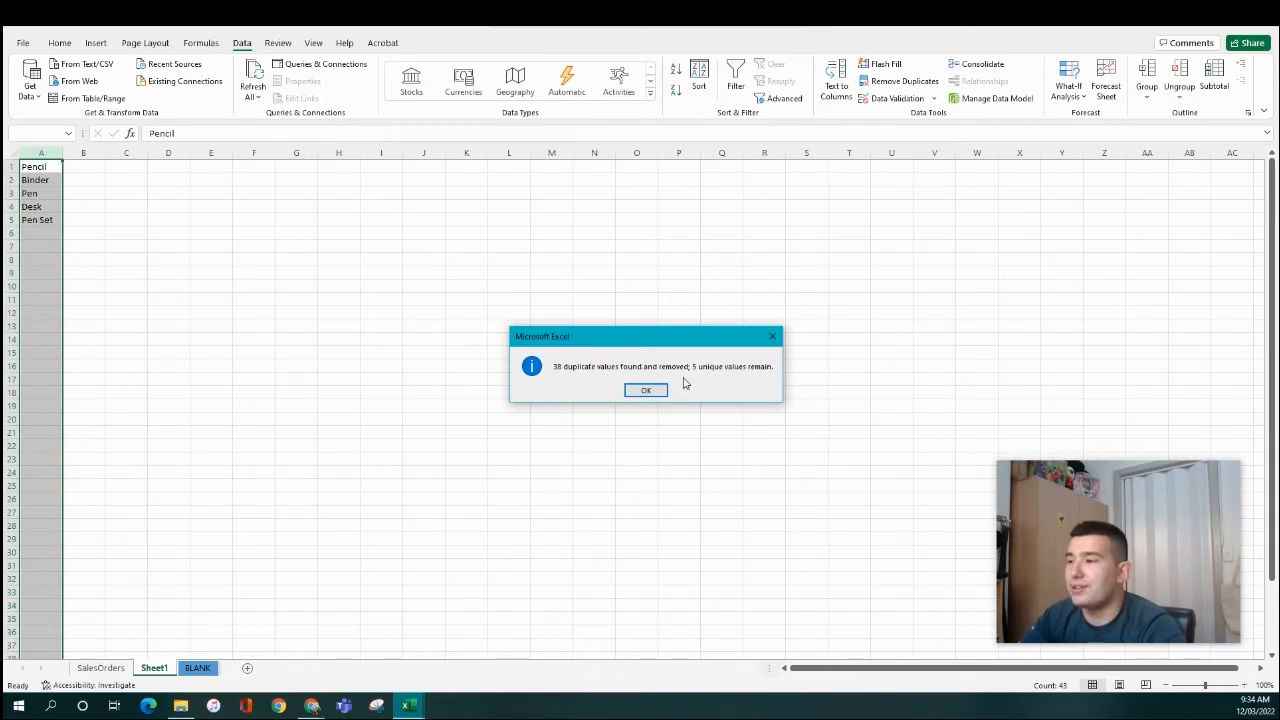
click(646, 390)
click(211, 259)
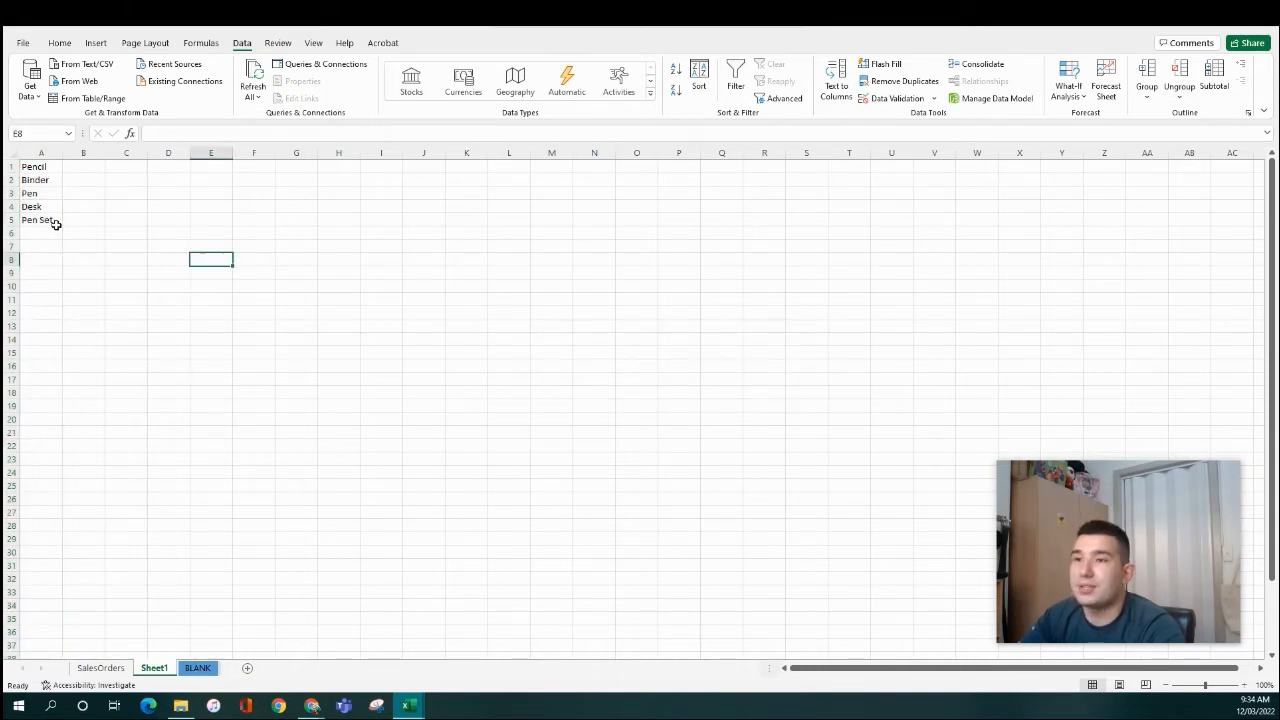
drag(38, 222, 46, 169)
key(ctrl+c)
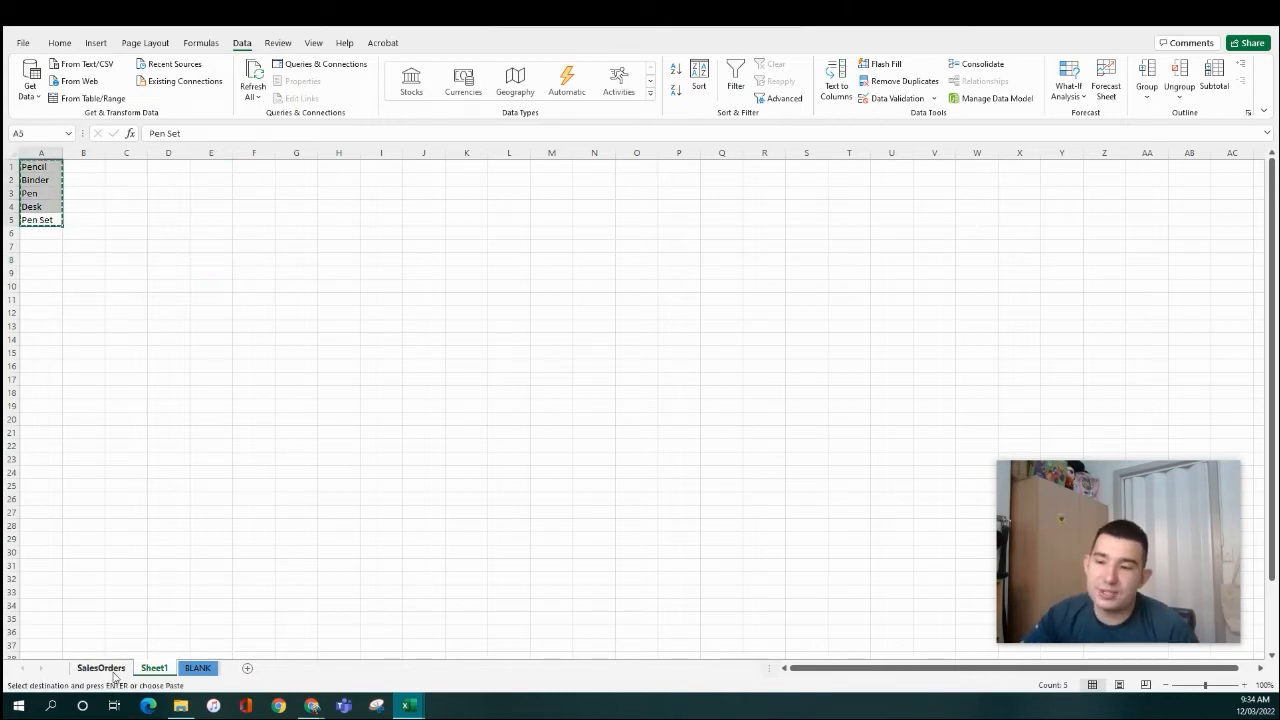
- Paste the five items as values into L4:L8 on SalesOrders
click(104, 668)
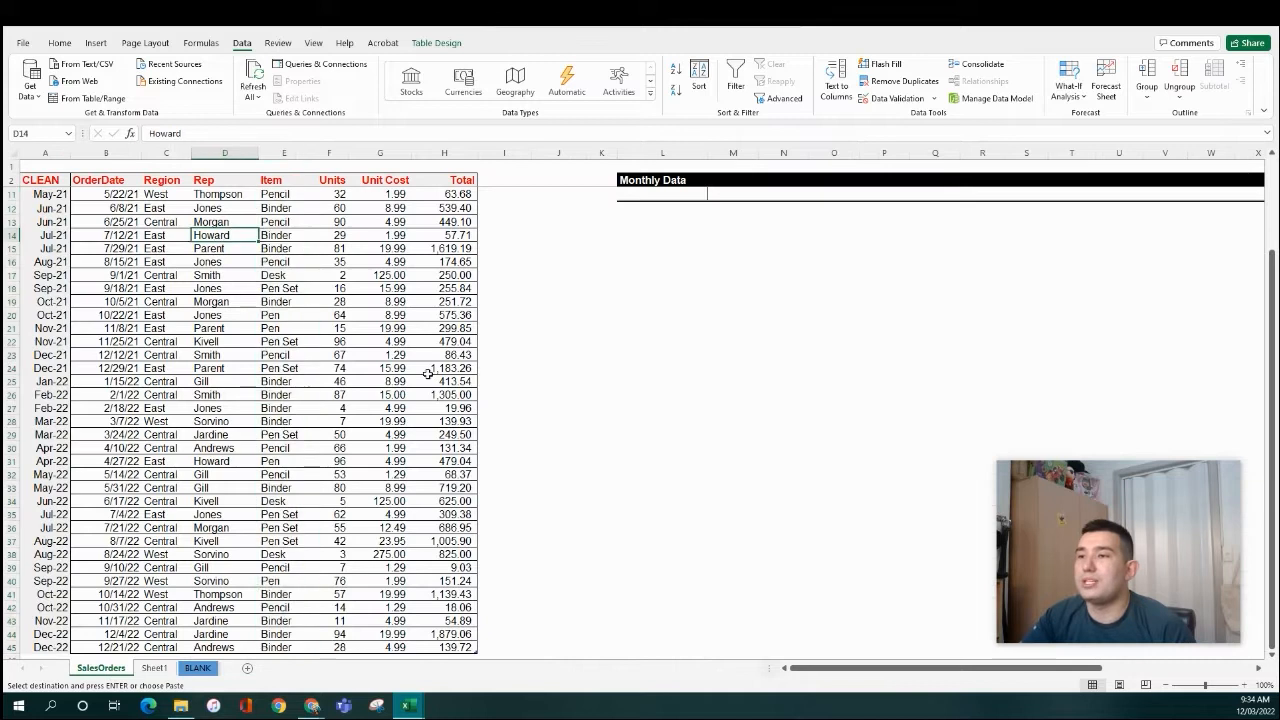
click(647, 207)
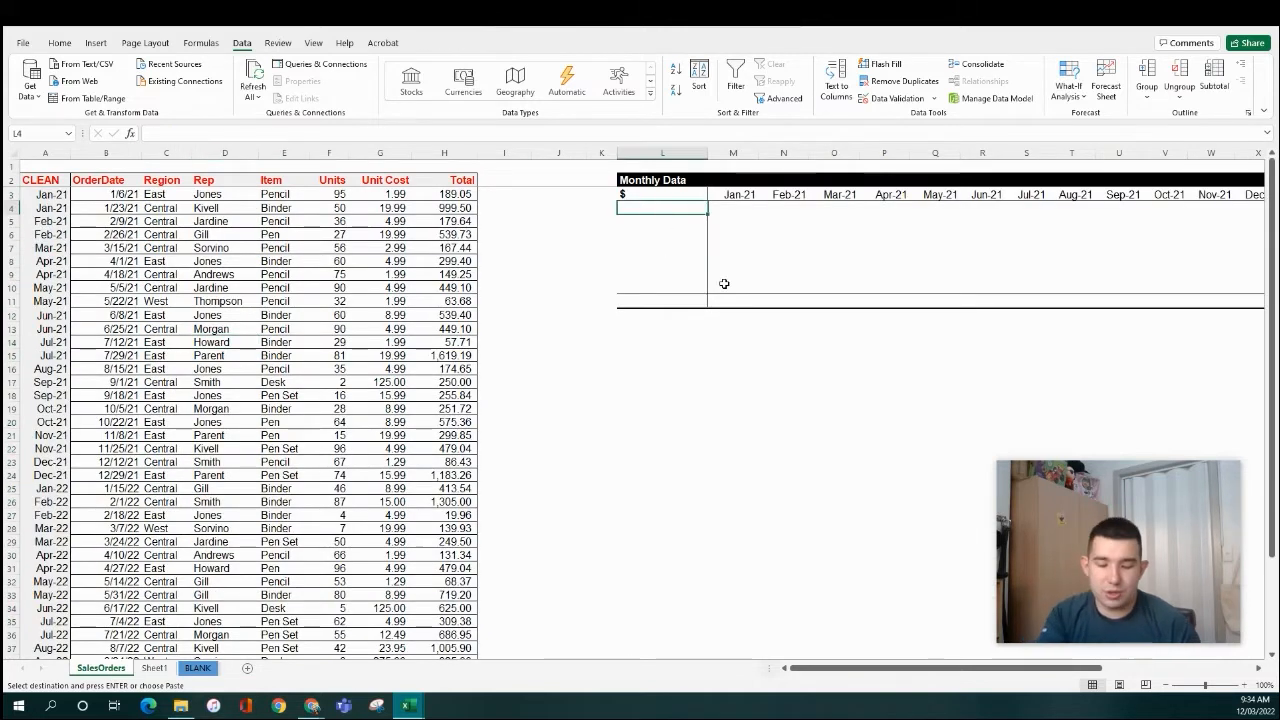
key(ctrl+alt+v)
key(v)
key(Return)
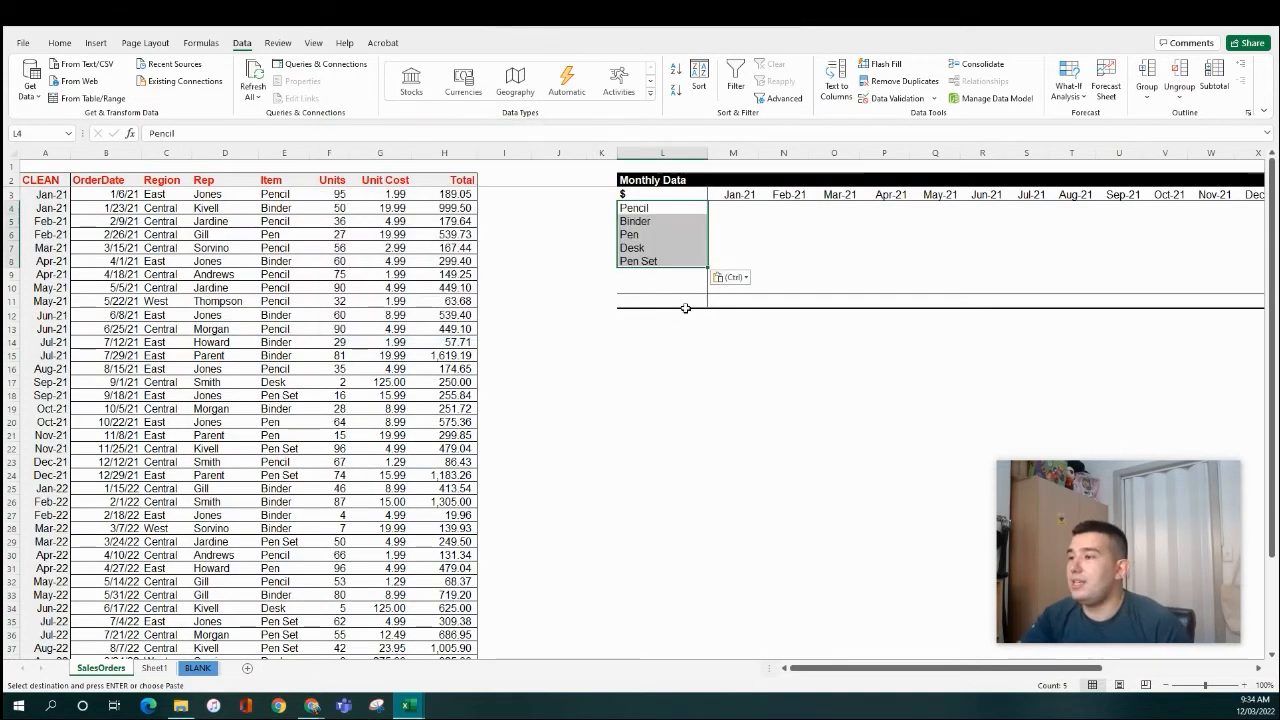
- Move the Monthly Data bottom border row up to row 10 and clear leftover borders below
drag(660, 308, 954, 309)
drag(554, 294, 557, 282)
click(230, 316)
key(Left)
key(Left)
key(Left)
key(Right)
key(ctrl+c)
key(shift+Up)
key(shift+Right)
key(shift+Up)
key(ctrl+v)
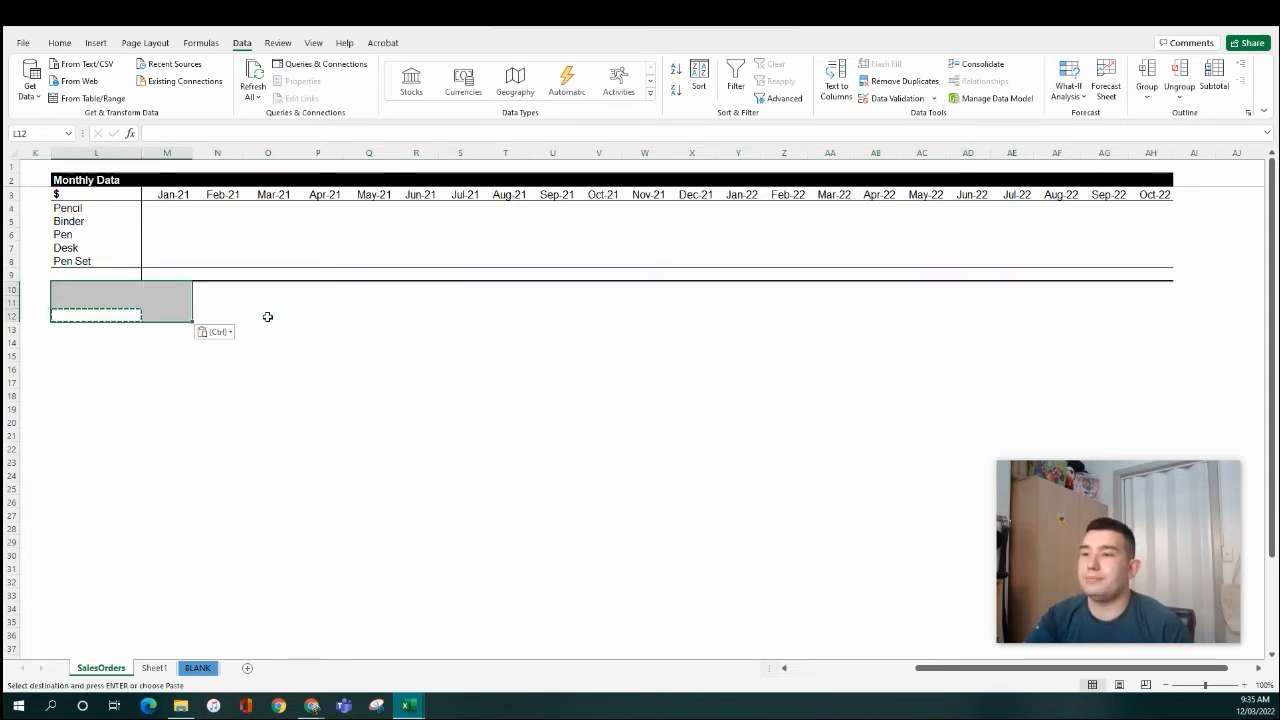
key(ctrl+Home)
- Type a bold 'Total' label in L9
click(641, 274)
key(Escape)
text(Total)
key(ctrl+Return)
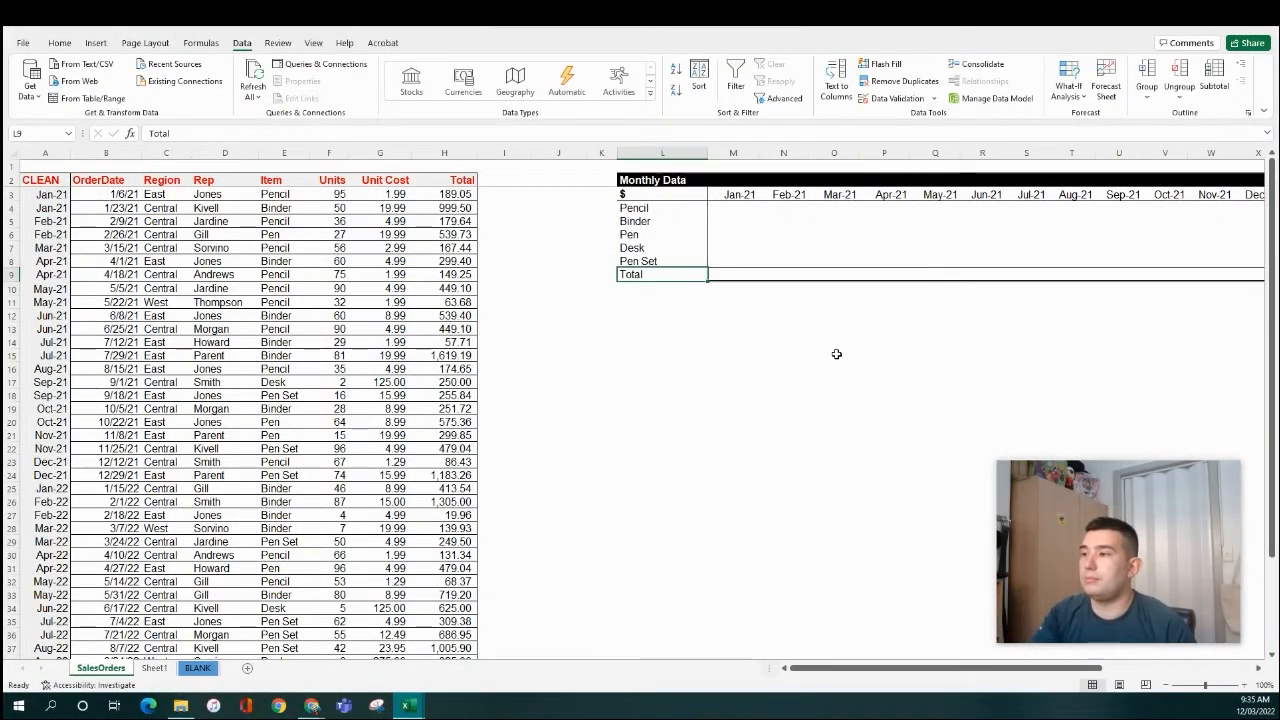
key(ctrl+b)
key(Left)
click(733, 207)
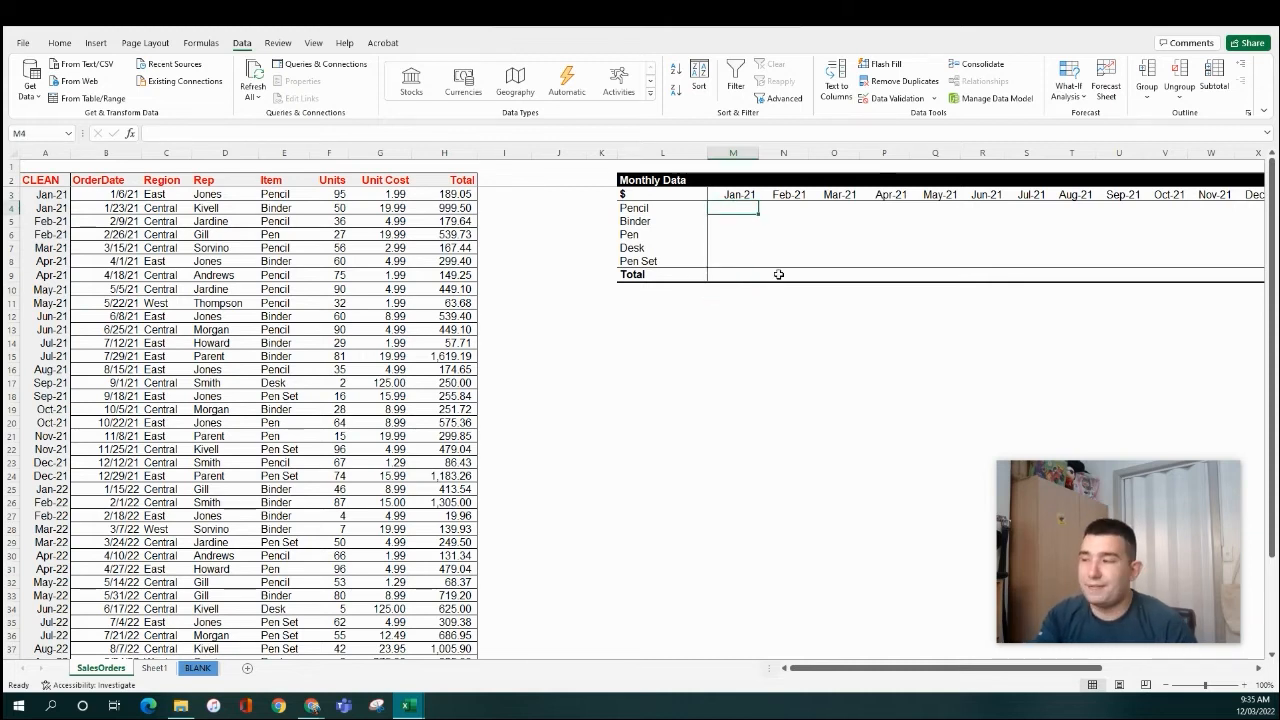
- Start =SUMIFS in M4 with Table1[Total] as sum range and locked $A$3:$A$45 as criteria range
text(=)
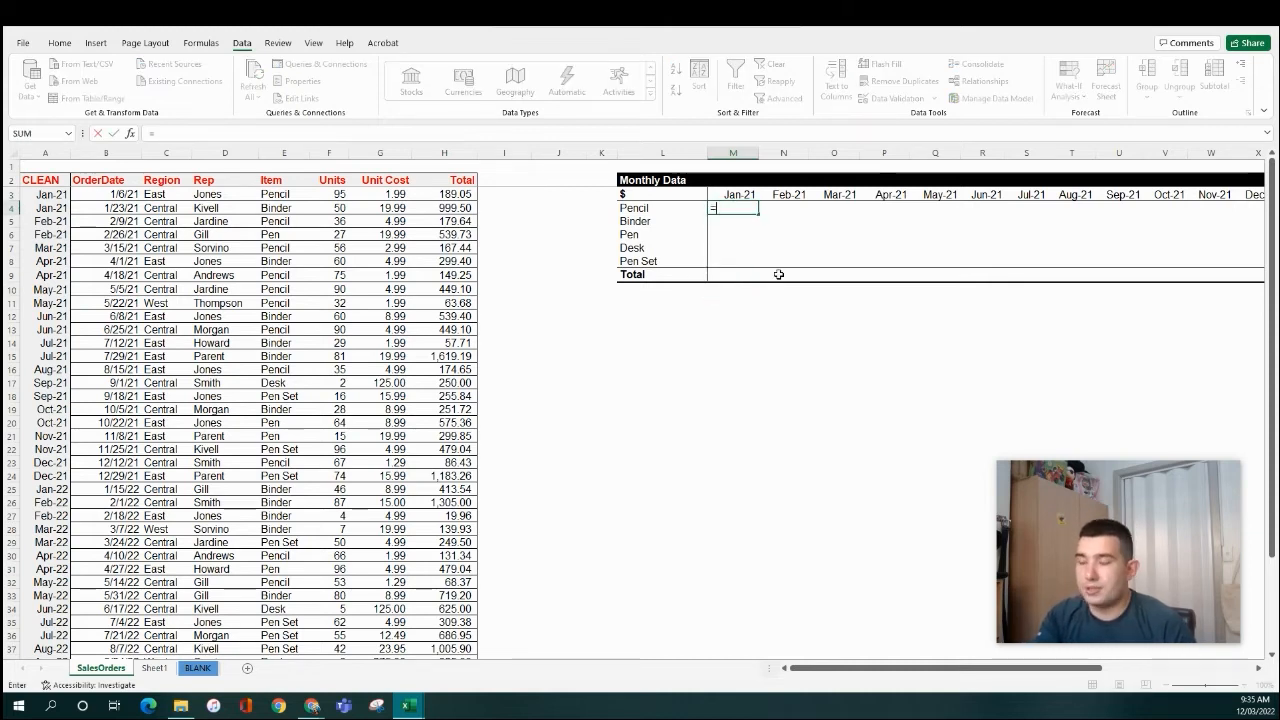
text(sumifs)
key(Tab)
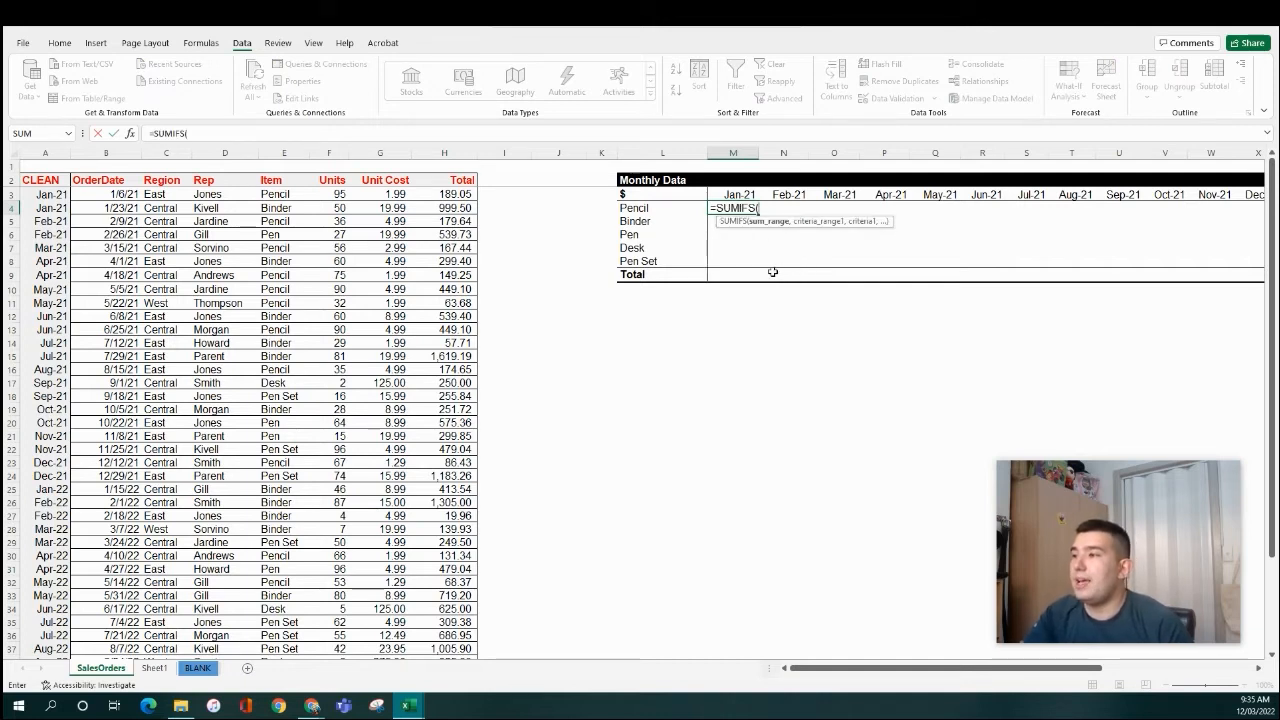
click(465, 205)
key(ctrl+space)
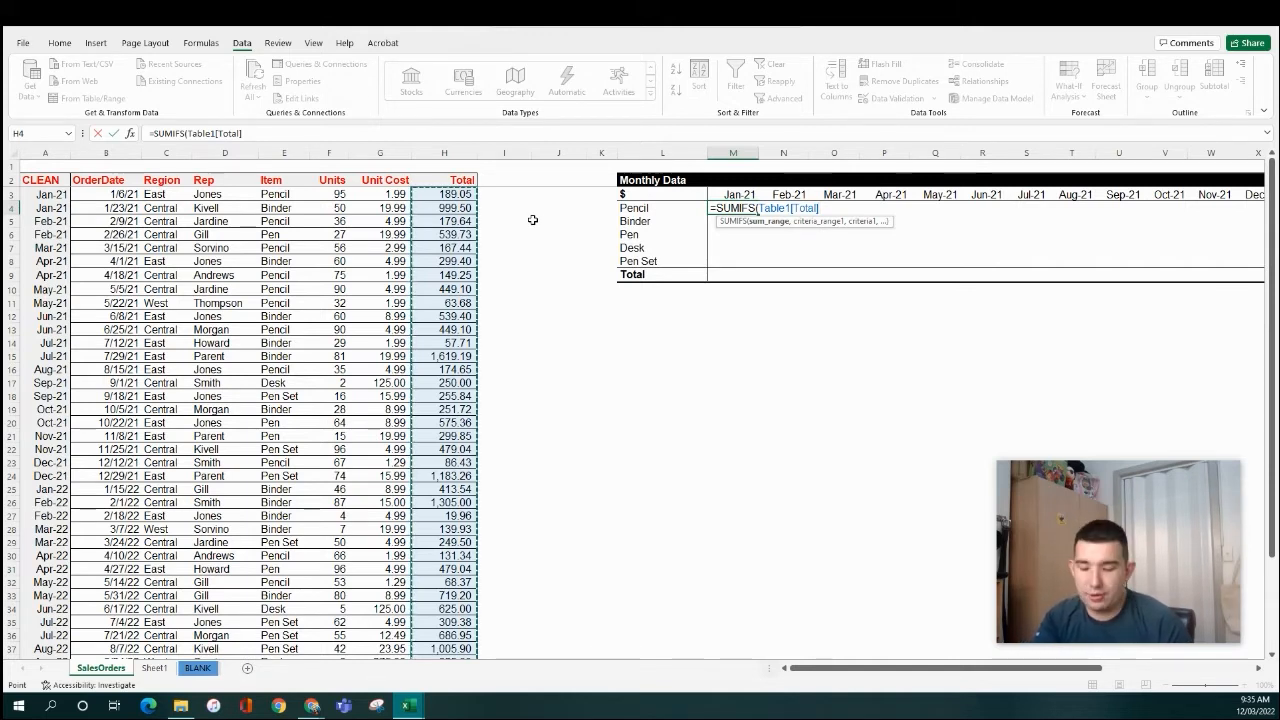
text(,)
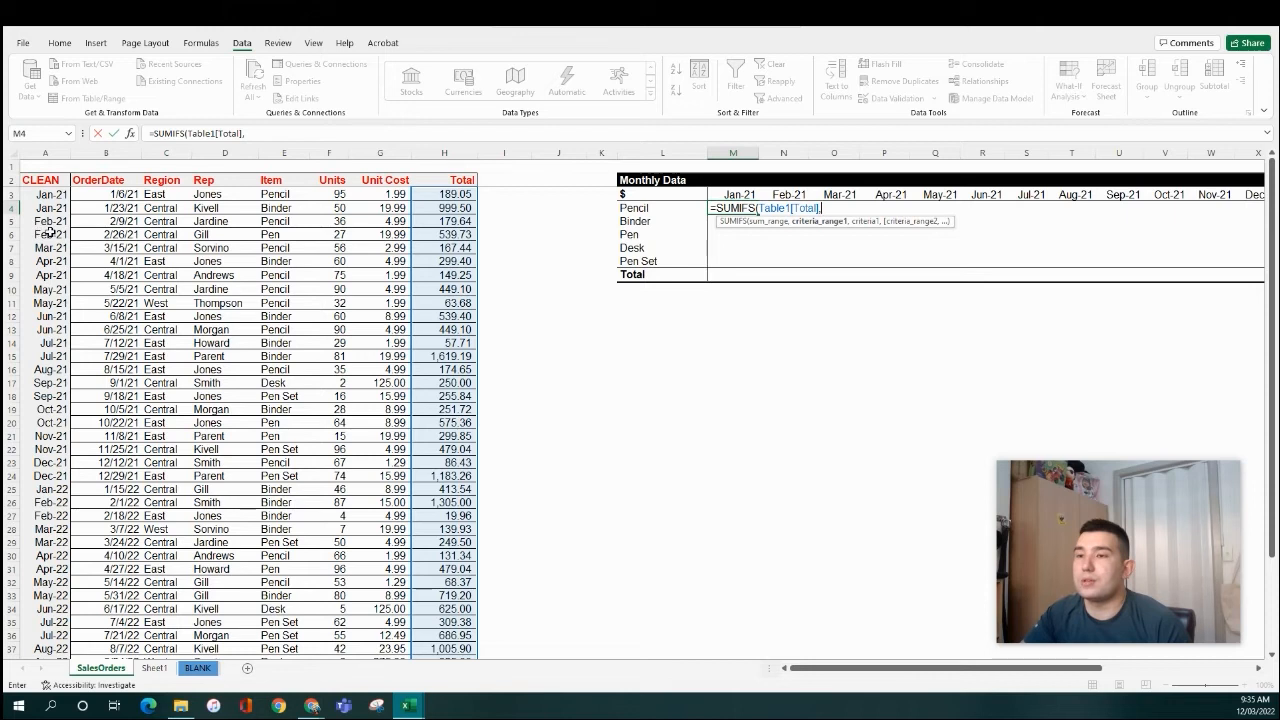
click(59, 197)
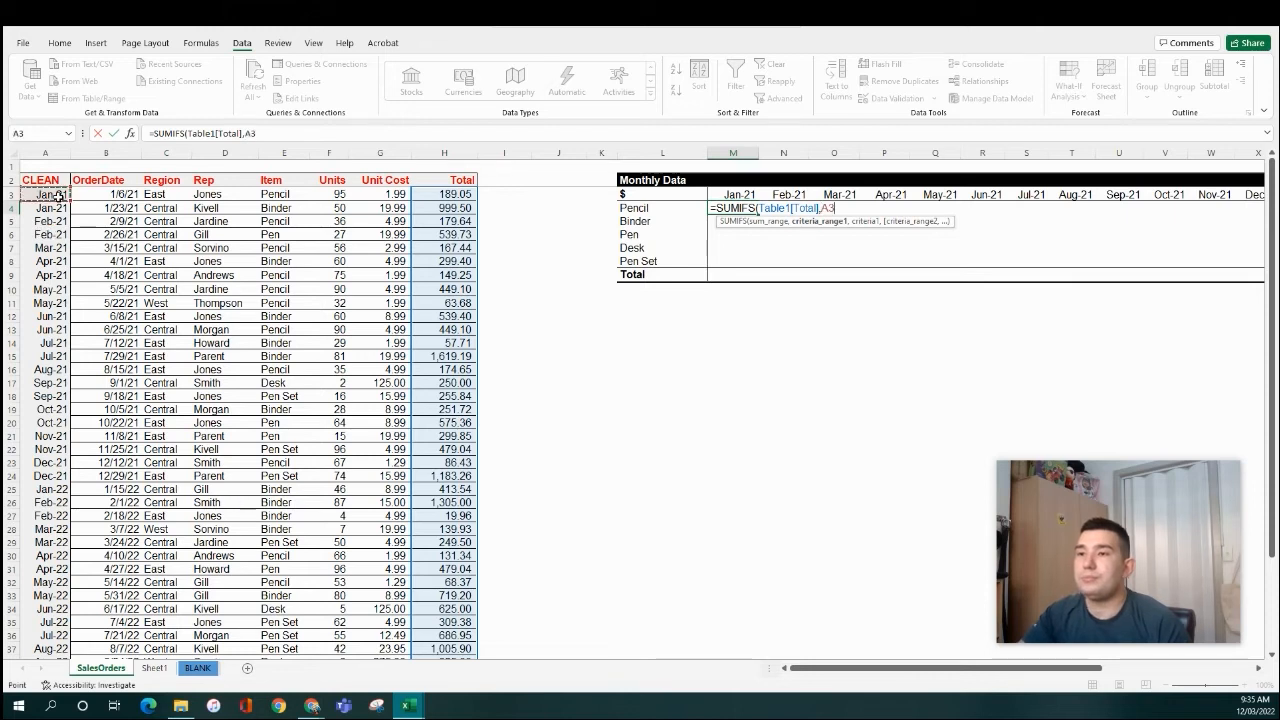
key(ctrl+shift+Down)
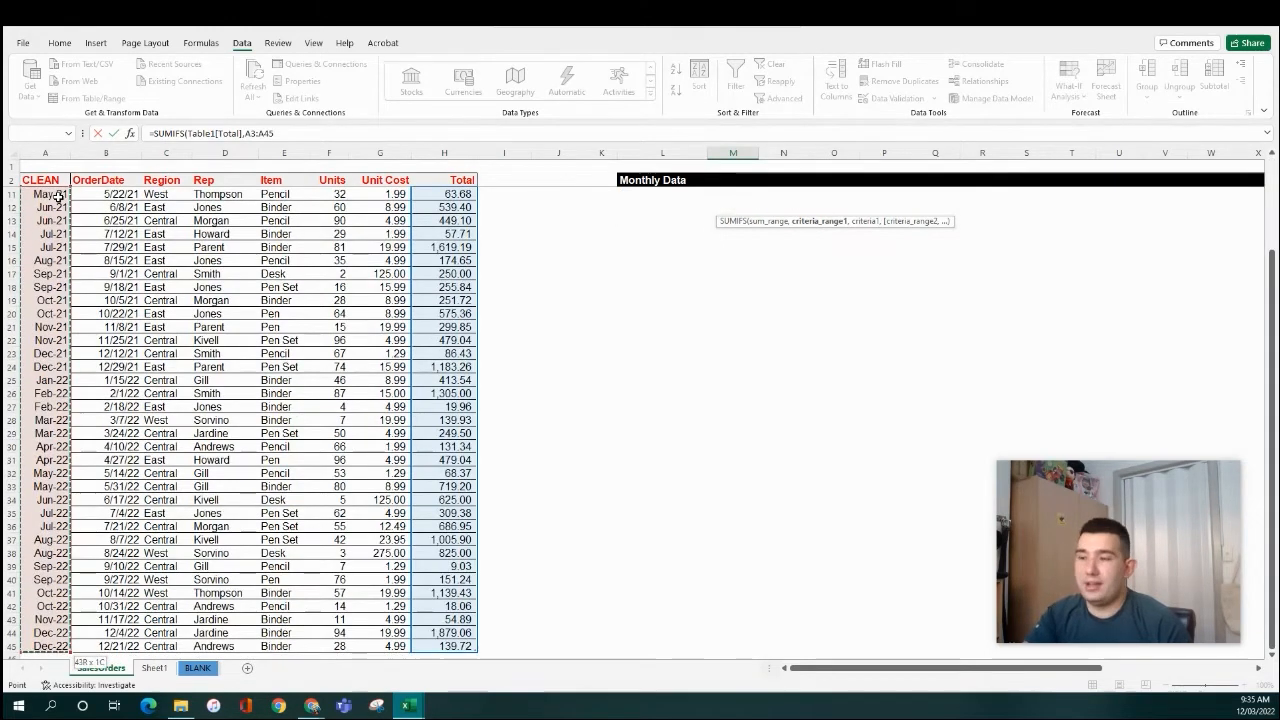
key(F4)
text(,)
- Use the Jan-21 header M$3 as the month criterion and commit, showing 1188.55
scroll(591, 404, up, 3)
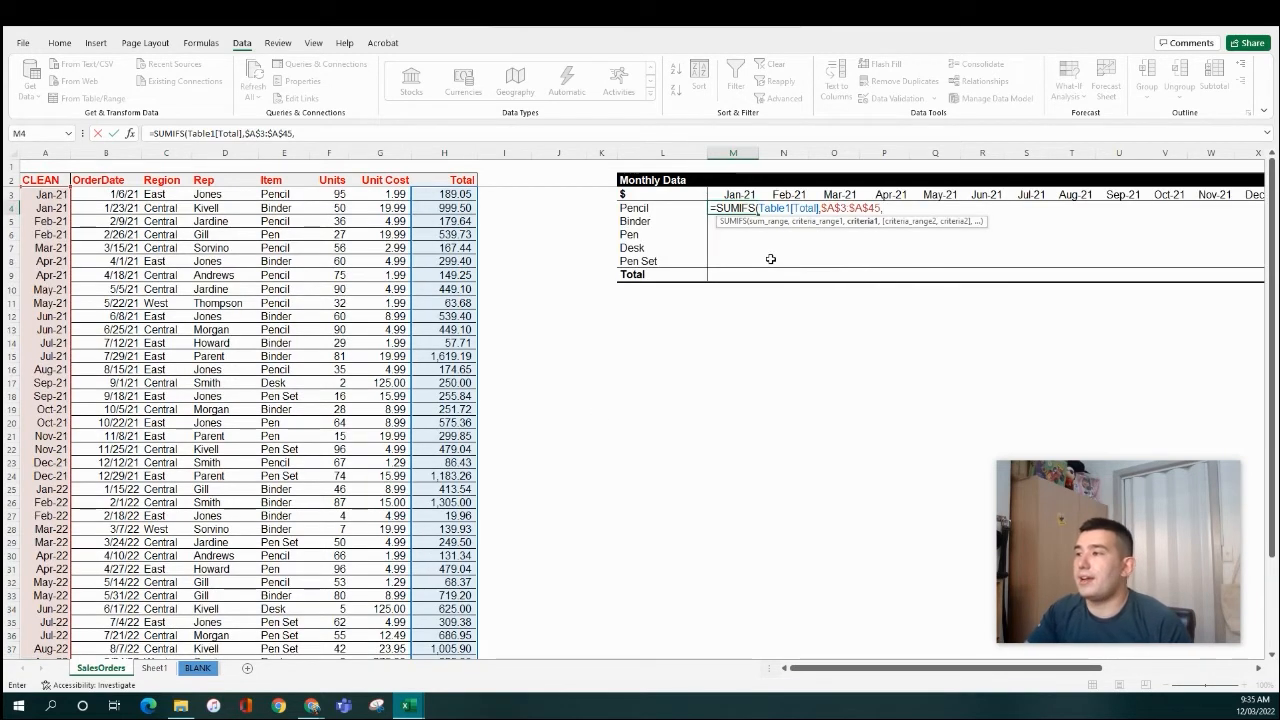
click(734, 194)
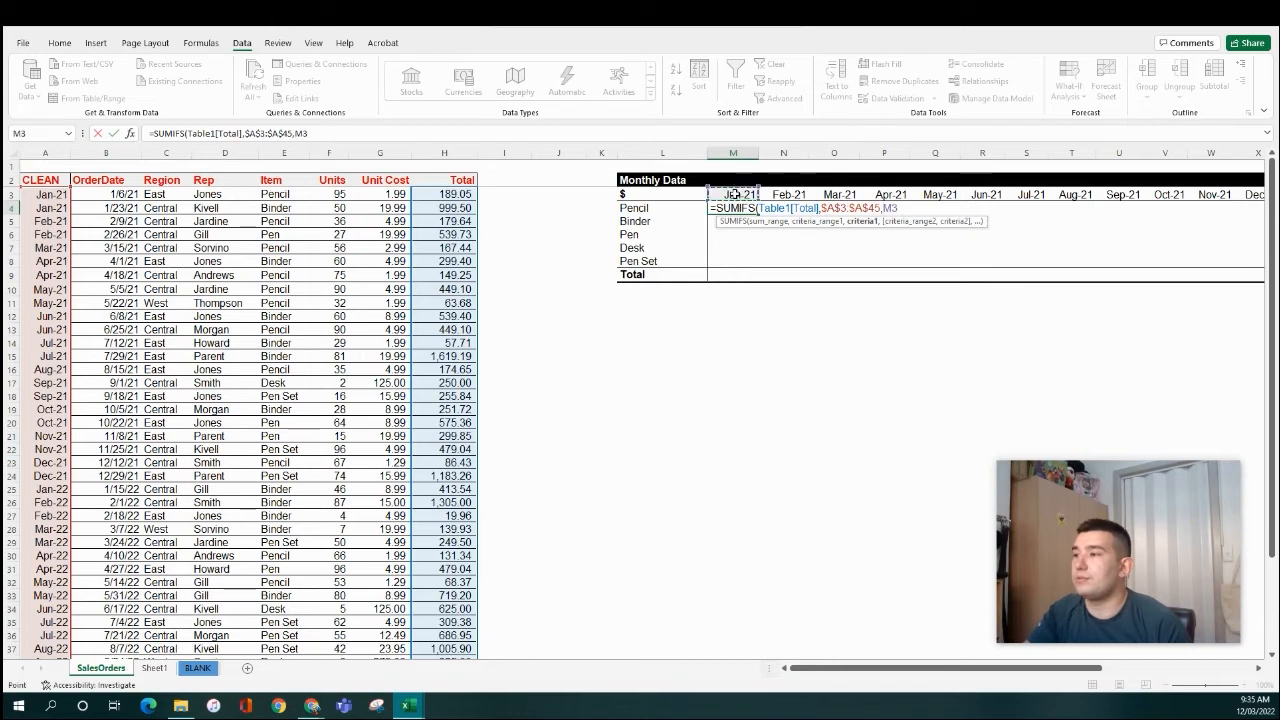
click(893, 208)
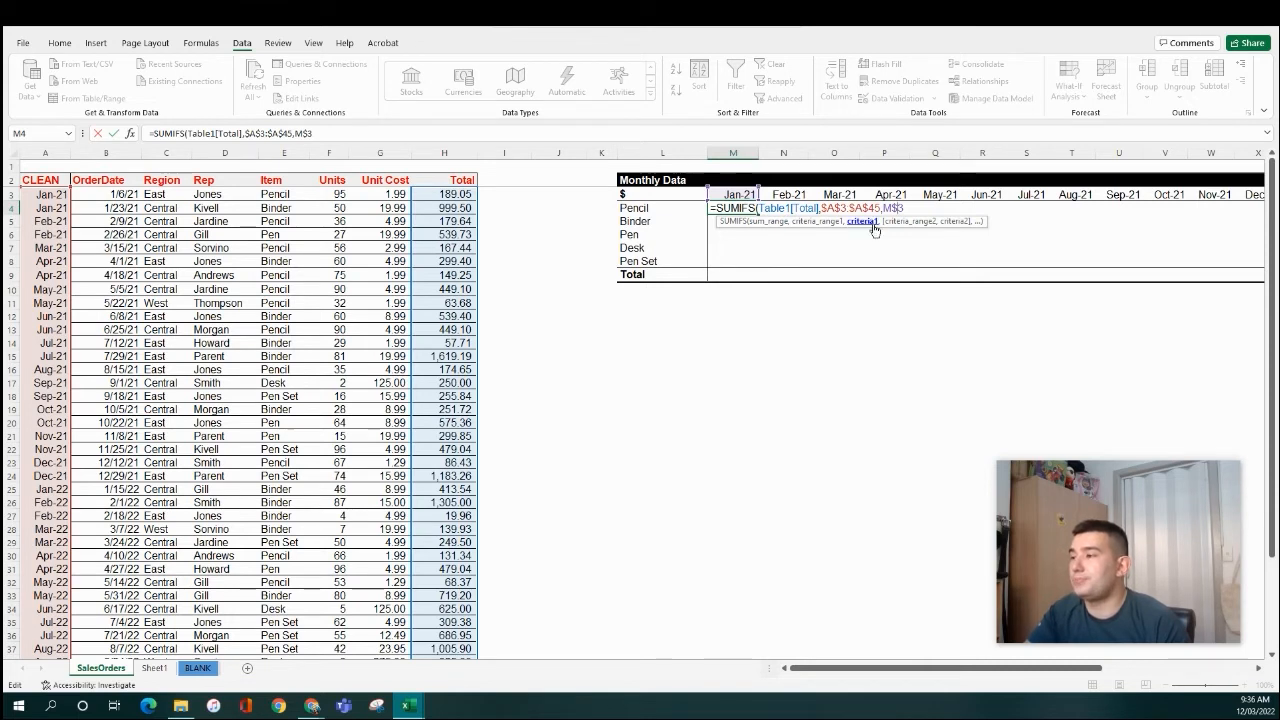
key(ctrl+Return)
key(F2)
key(Escape)
key(F2)
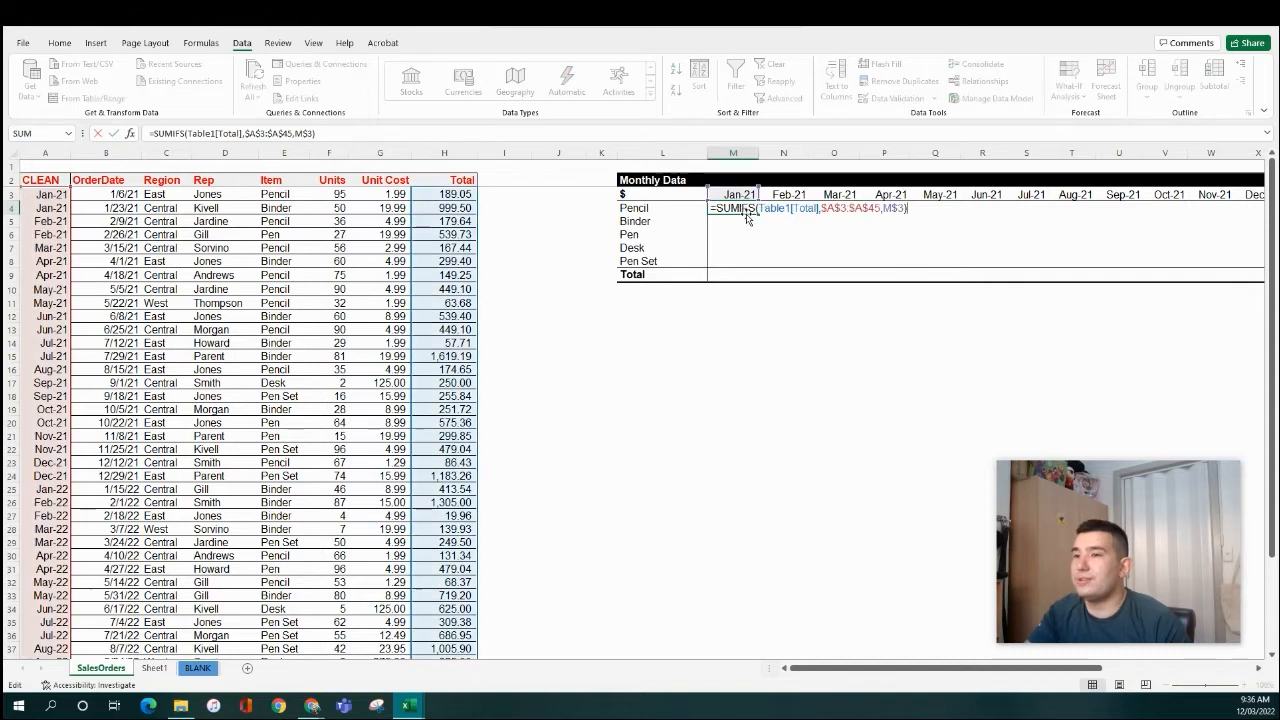
key(Escape)
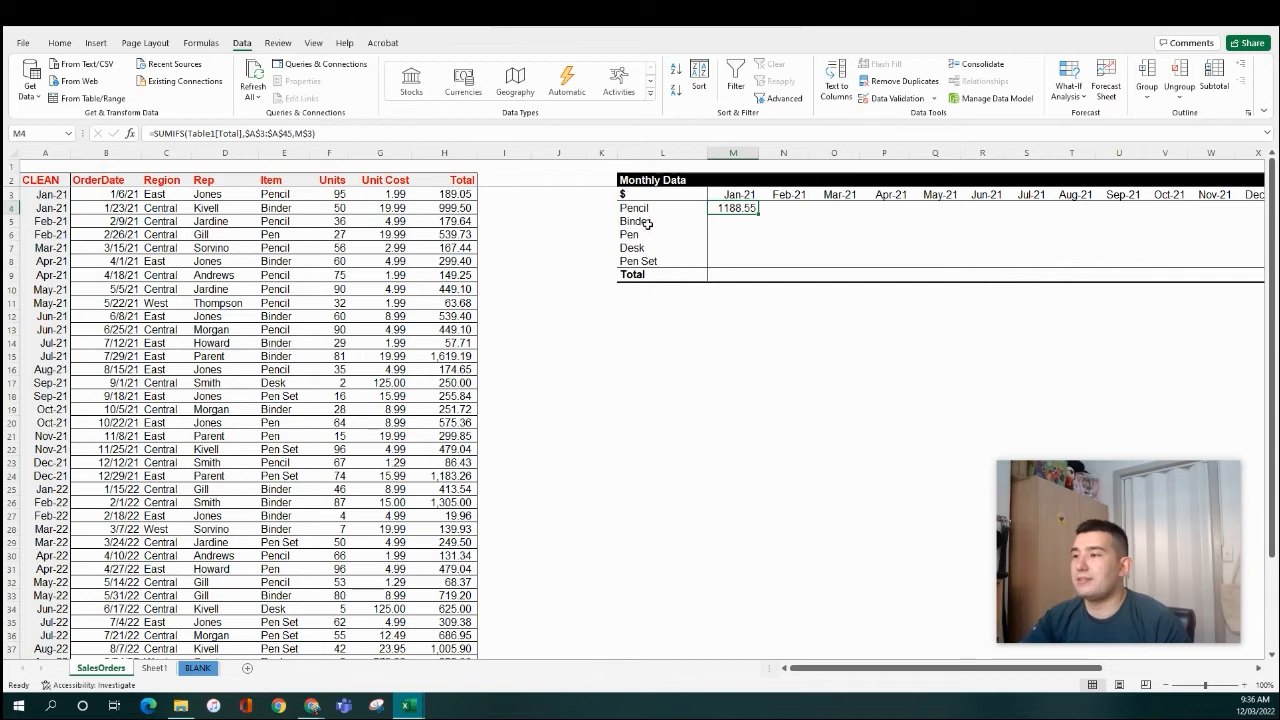
- Append Table1[Item],$L4 as a second criteria pair to M4's SUMIFS, giving 189.05
click(309, 133)
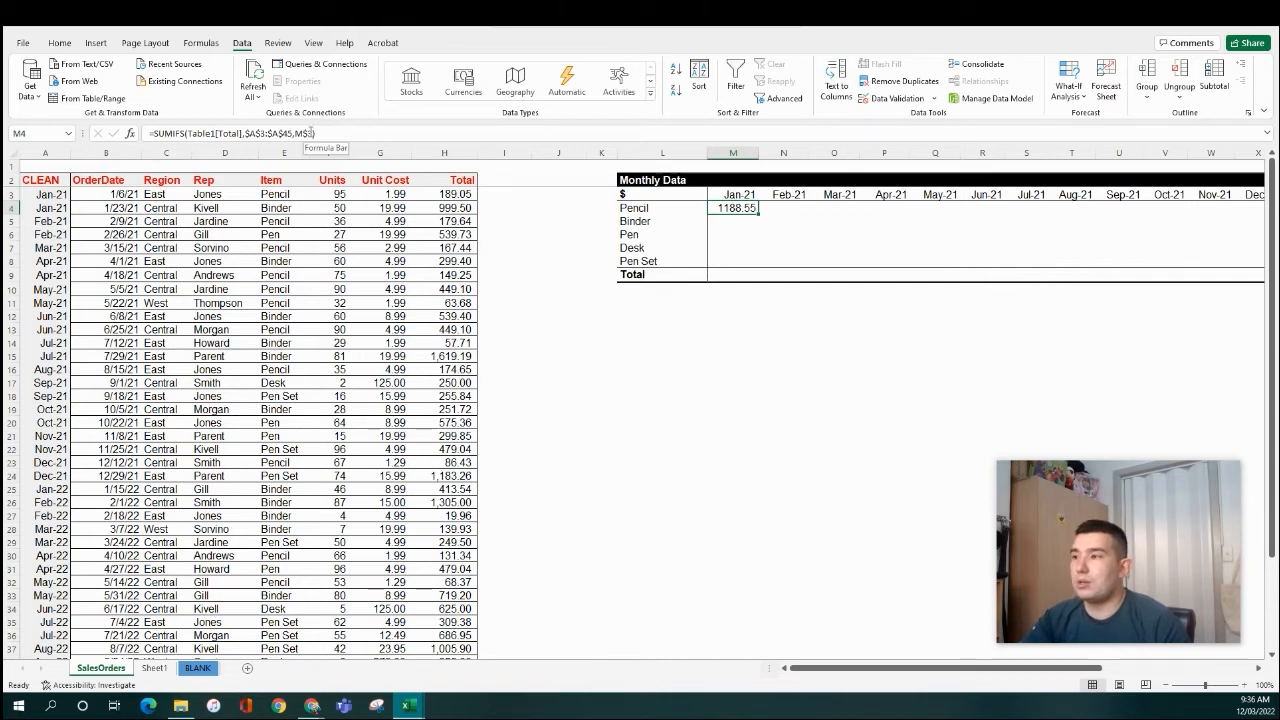
text(,)
click(290, 196)
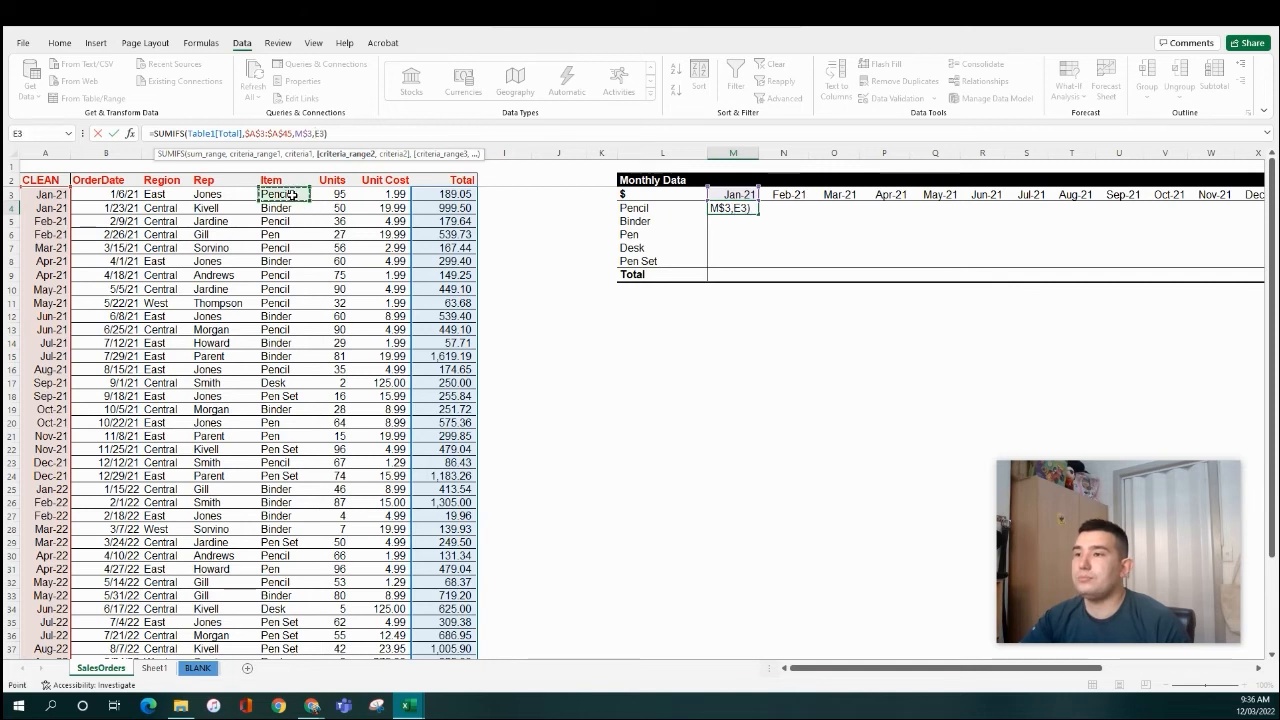
key(ctrl+shift+Down)
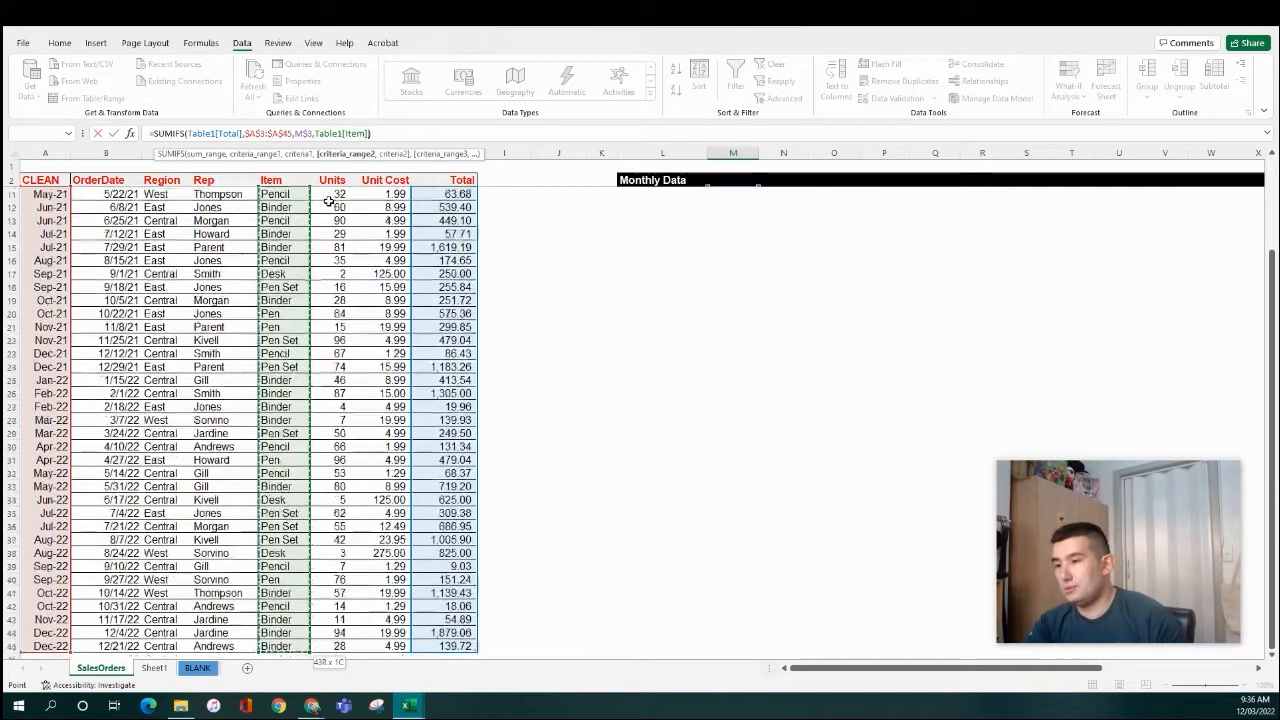
text(,)
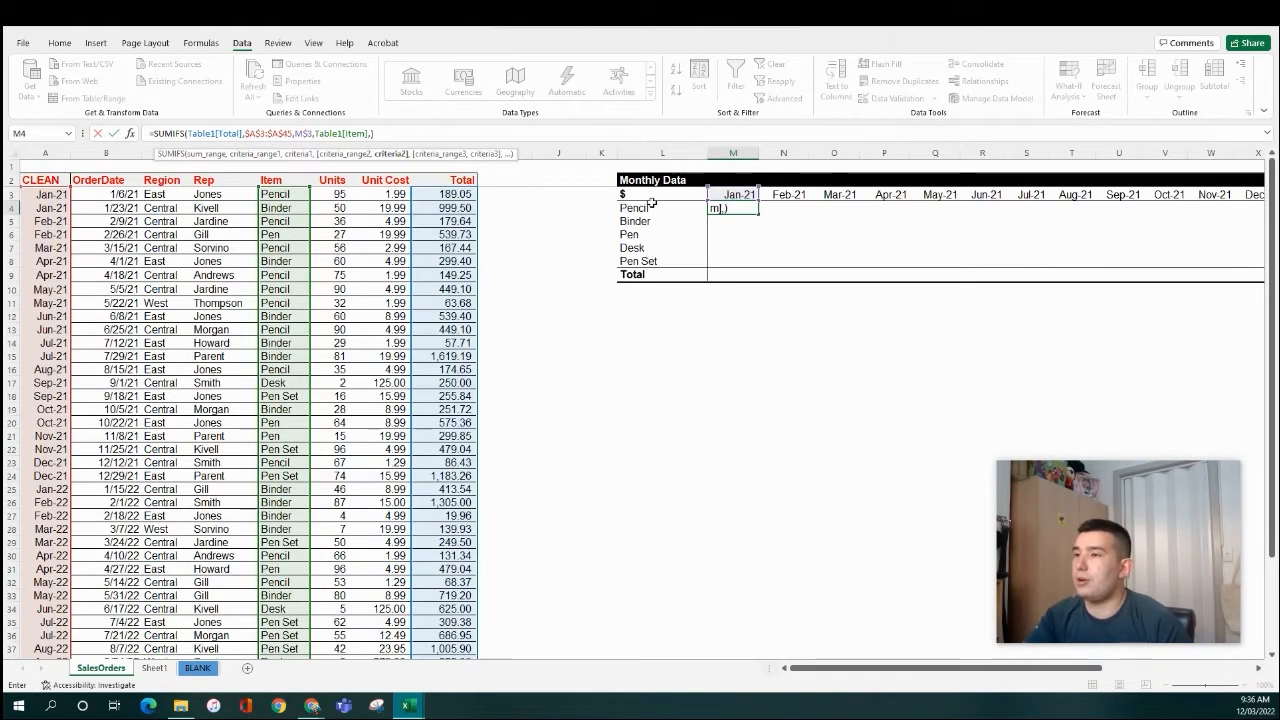
click(652, 208)
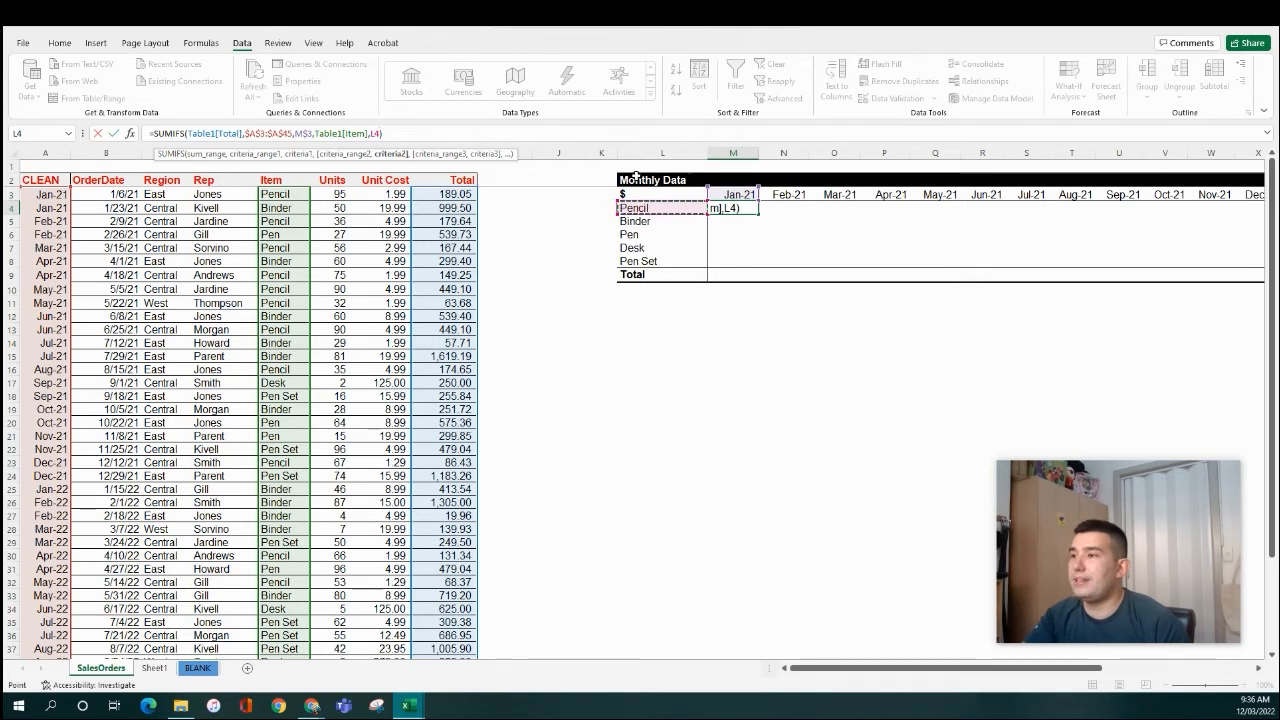
click(375, 133)
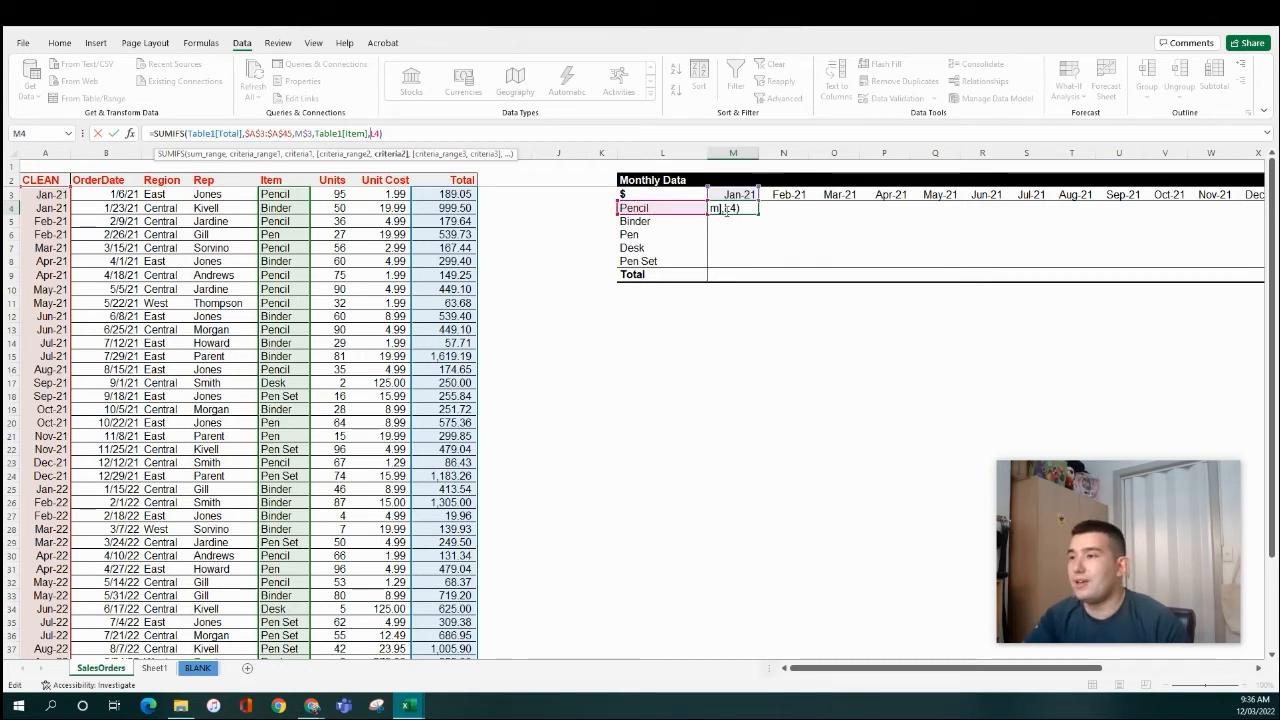
text($)
click(436, 138)
key(Return)
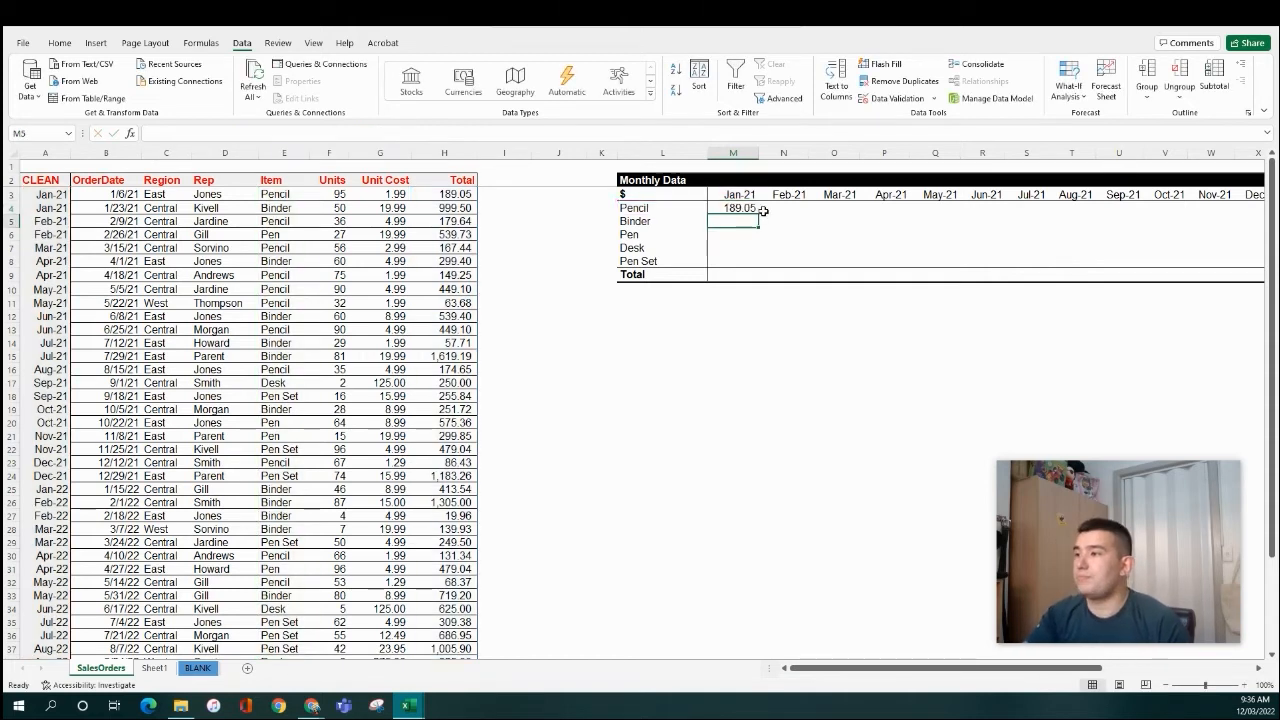
key(Up)
- Round the Jan-21 Pencil value to a whole number and paste its formula into M4:N8 as formulas only
click(60, 43)
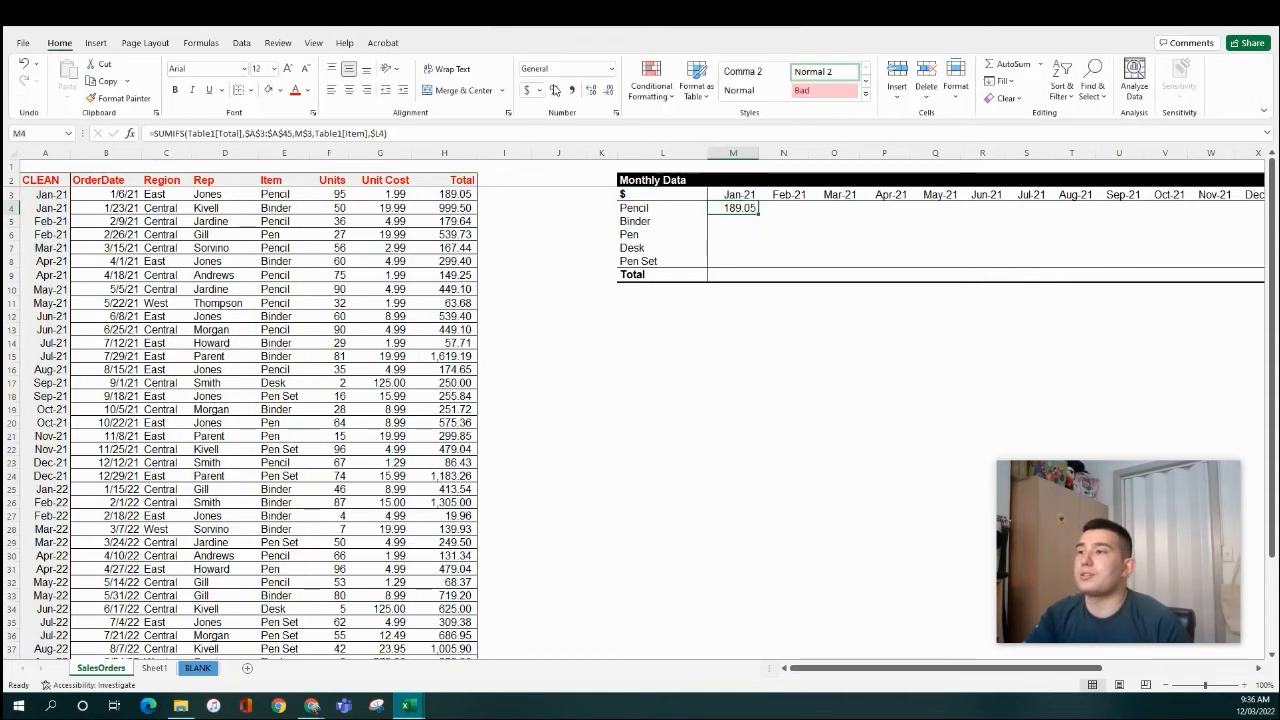
click(608, 92)
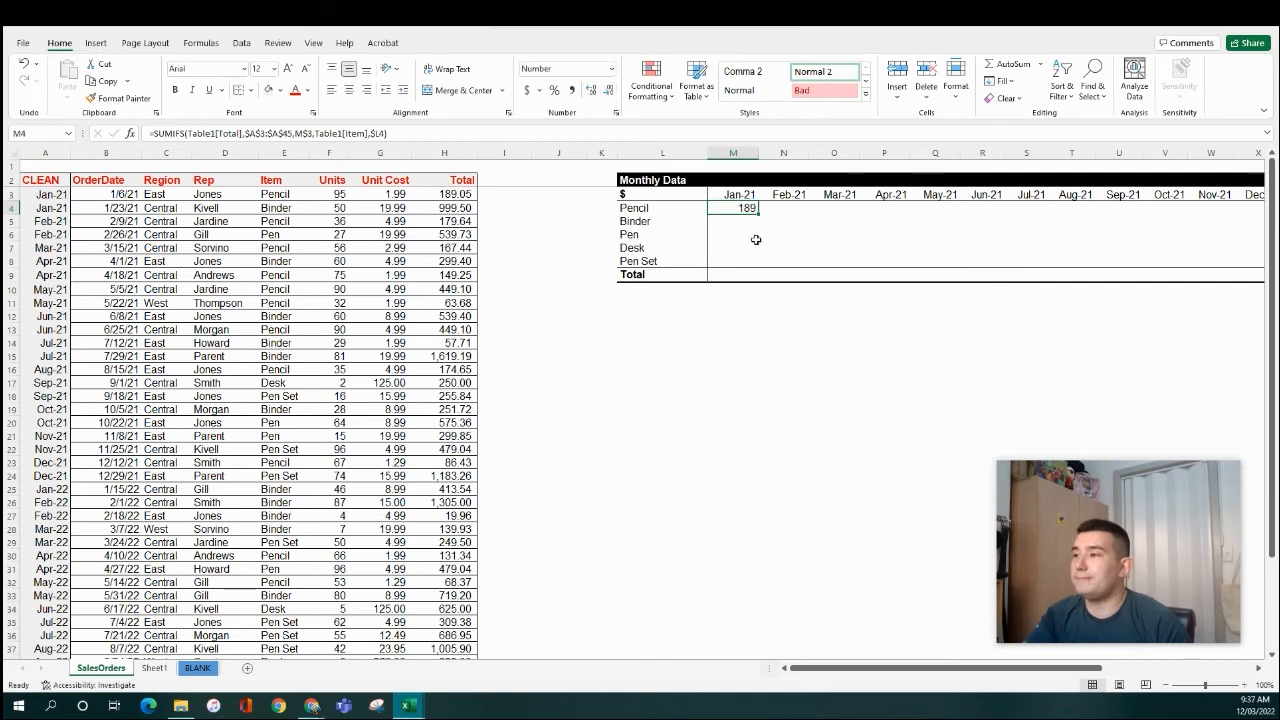
key(ctrl+c)
key(shift+Down)
key(shift+Down)
key(shift+Down)
key(shift+Down)
key(shift+Right)
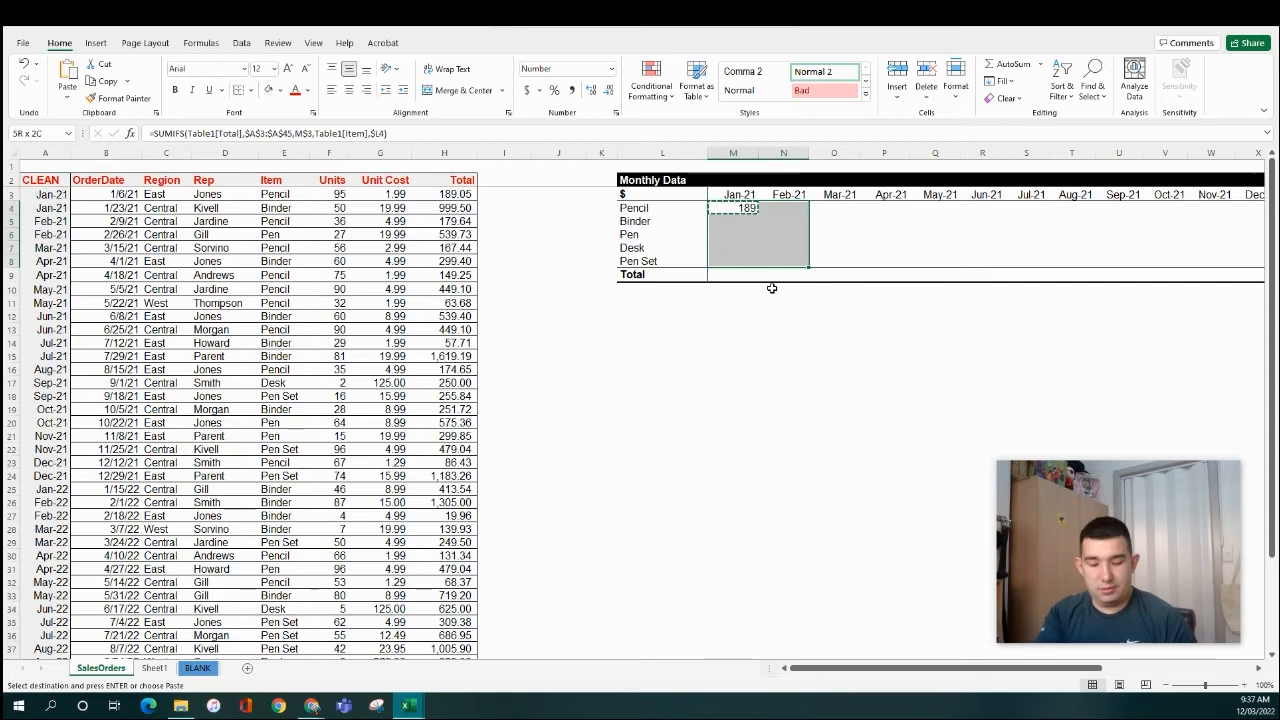
key(ctrl+alt+v)
key(f)
key(Return)
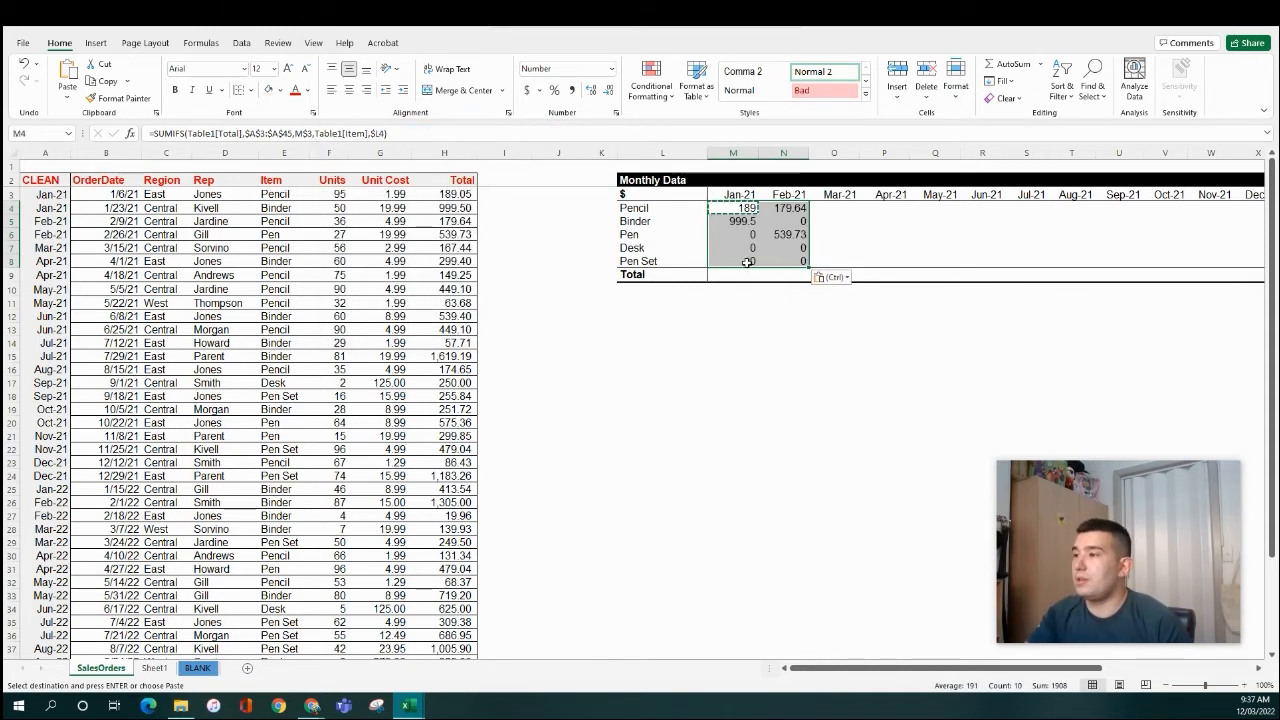
- Enter =SUM(M4:M8) in the Jan-21 Total cell, giving 1189
click(797, 232)
click(738, 274)
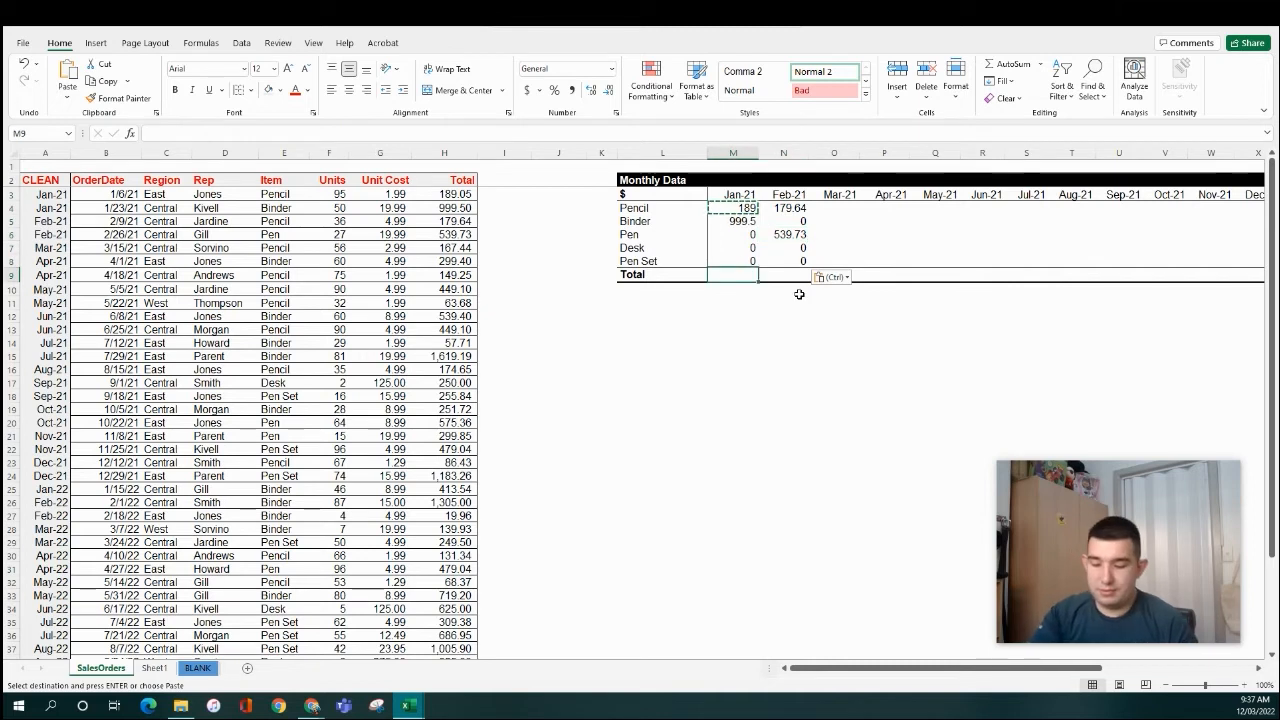
text(=su)
key(Tab)
key(Up)
key(shift+Up)
key(shift+Up)
key(shift+Up)
key(shift+Up)
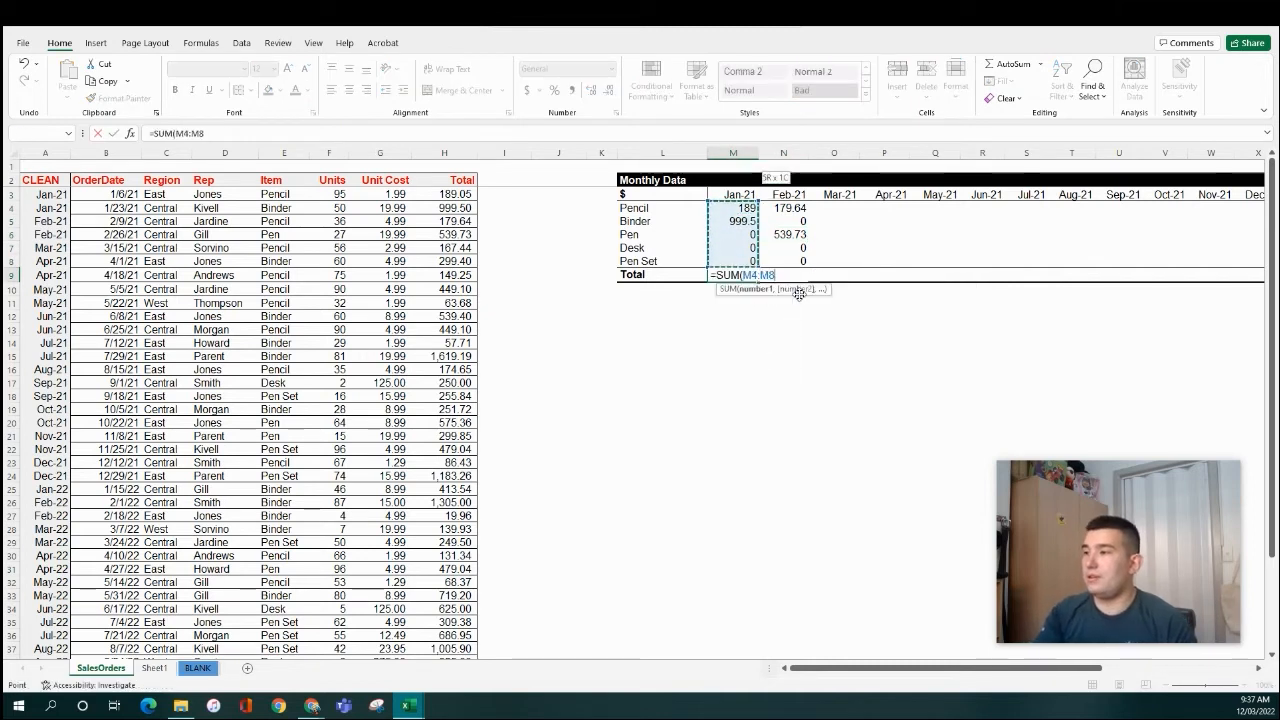
key(ctrl+Return)
- Copy the Jan-21 total and check the pasted Feb-21 Pen Set and Binder formulas
key(ctrl+c)
key(Right)
key(Up)
key(F2)
key(Escape)
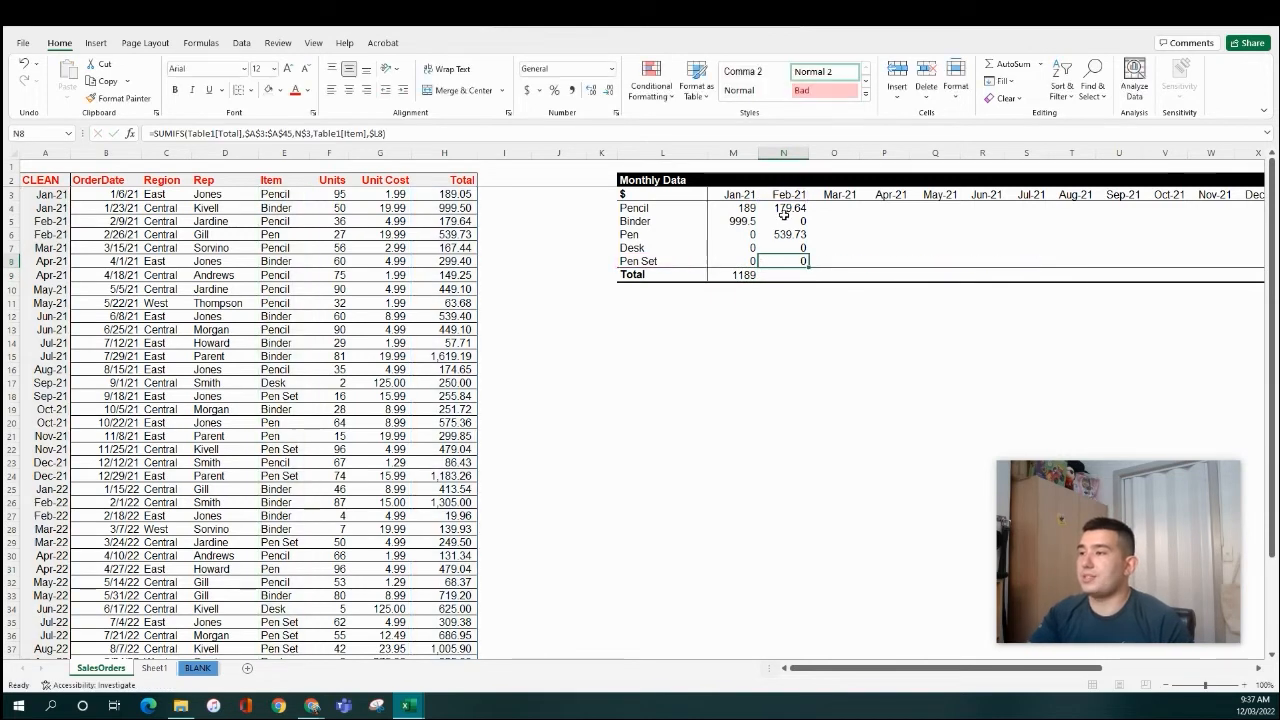
double_click(783, 221)
key(Escape)
click(789, 208)
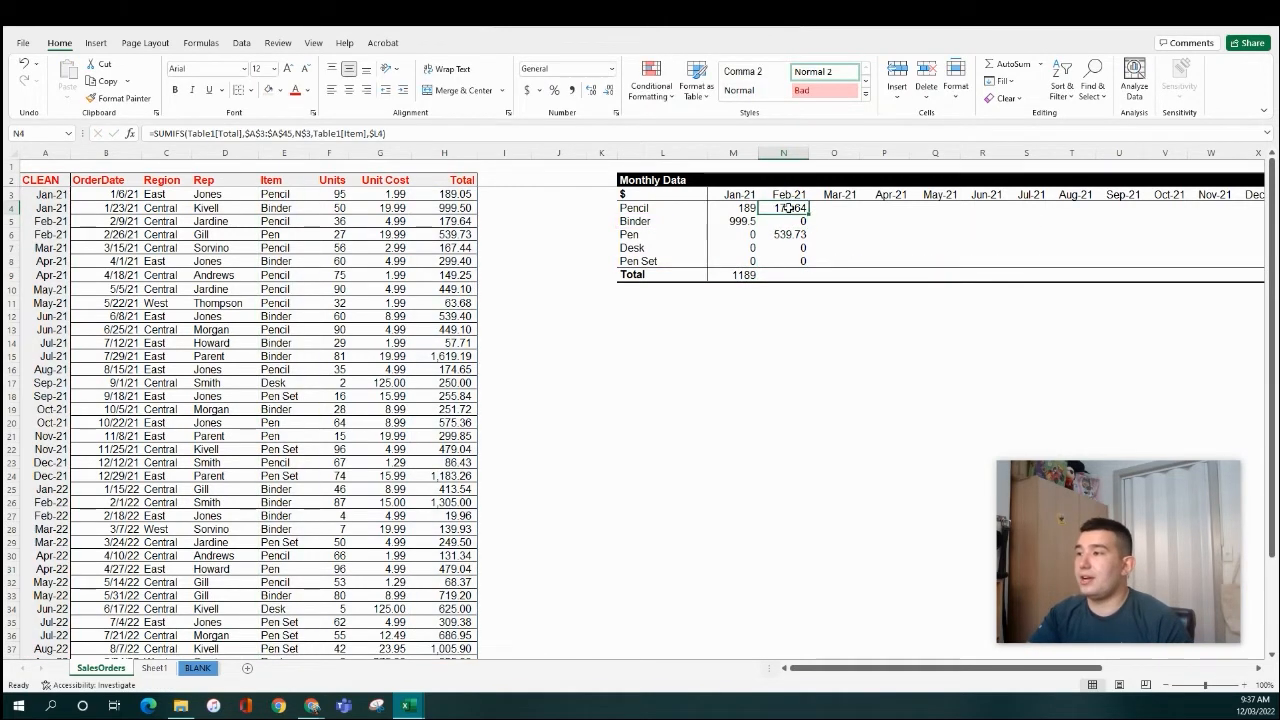
- Apply the Number format to the Monthly Data values and reduce the decimals shown
drag(733, 208, 1156, 275)
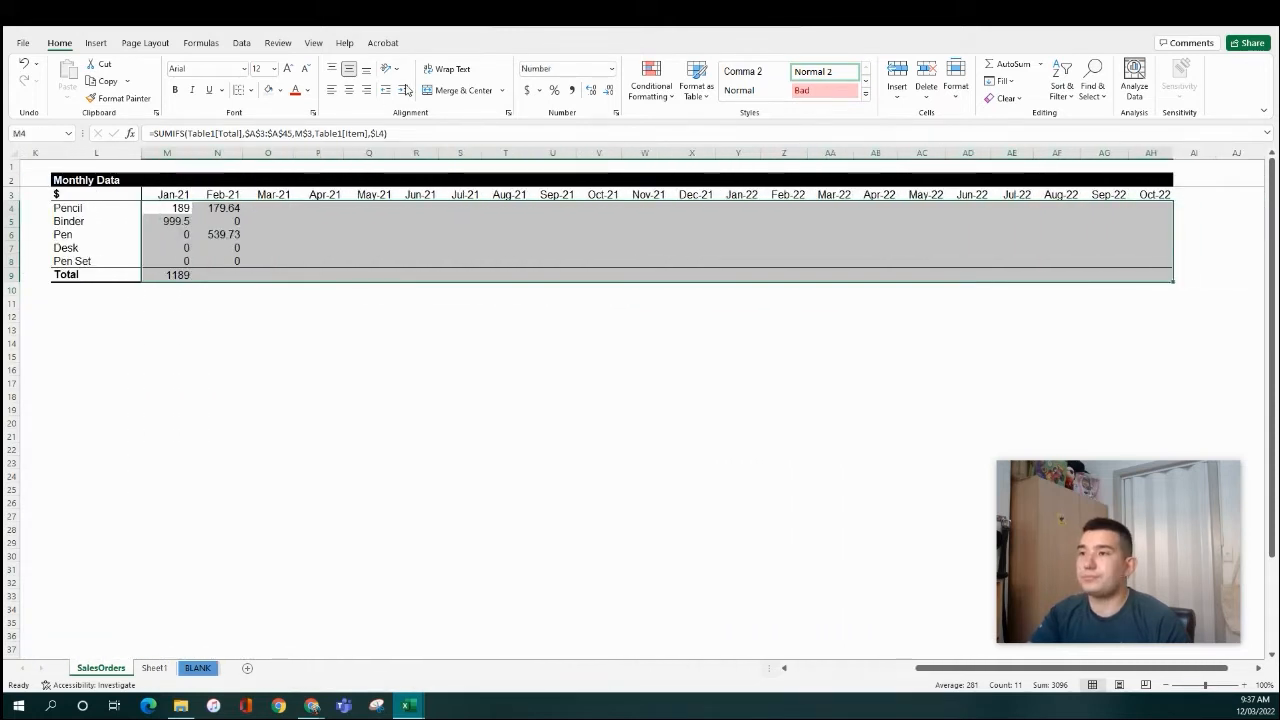
click(612, 70)
click(575, 128)
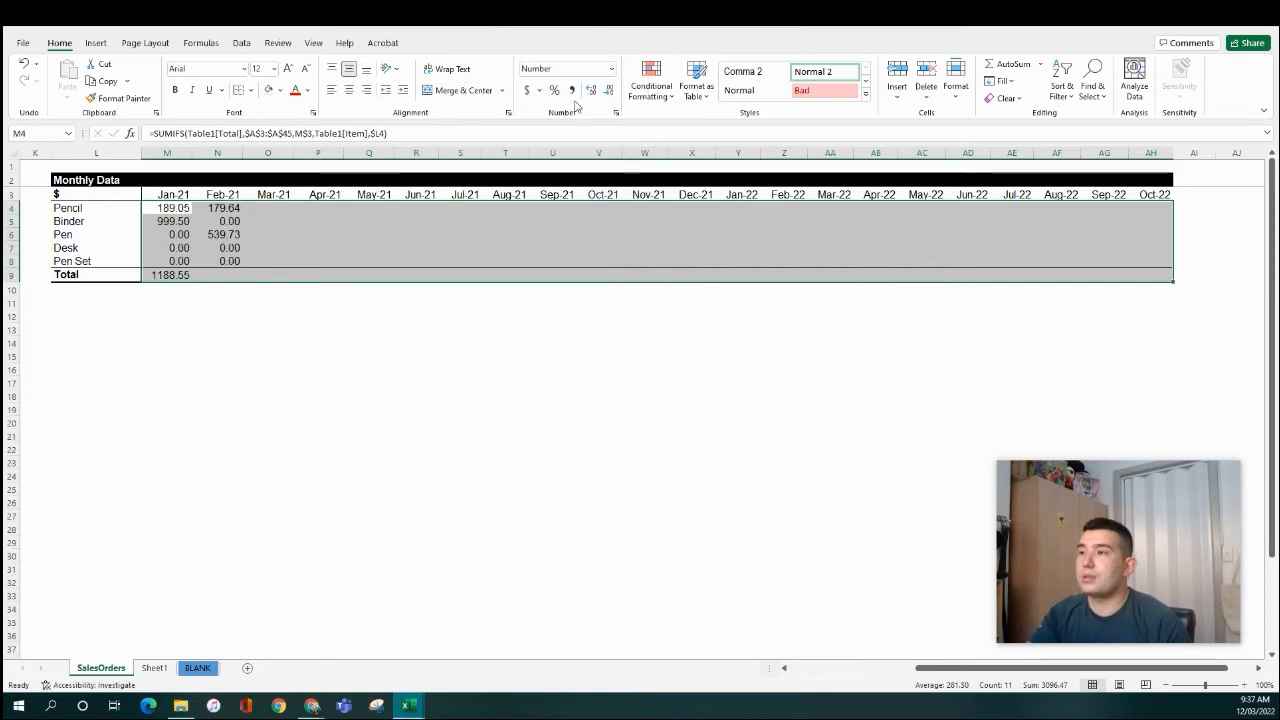
click(609, 91)
- Paste the Jan-21 SUM total formula across the Total row through Oct-22
click(610, 92)
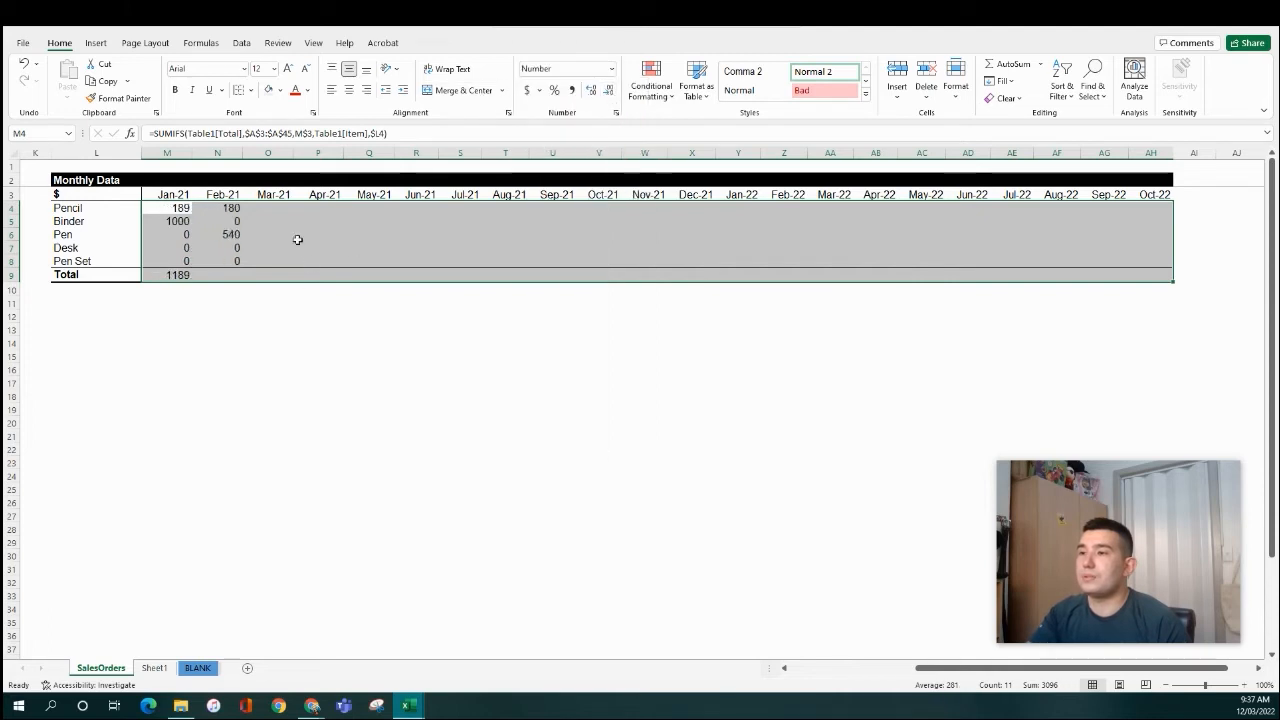
click(590, 91)
click(172, 274)
key(ctrl+c)
key(Up)
key(Up)
key(Up)
key(Up)
key(Up)
key(Up)
key(ctrl+Right)
key(Down)
key(Down)
key(Down)
key(Down)
key(Down)
key(Down)
key(ctrl+shift+Left)
key(ctrl+alt+v)
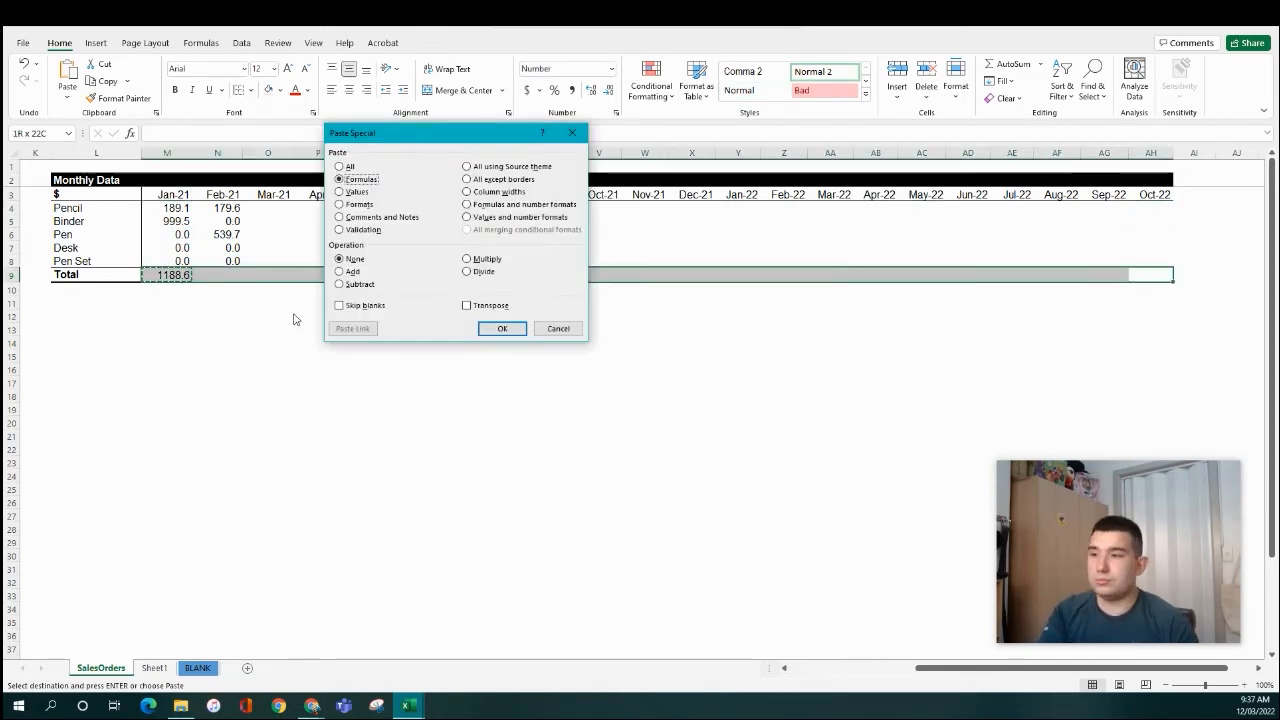
key(Return)
key(Left)
key(Left)
- Copy the Feb-21 item SUMIFS formulas and paste them as formulas into every month through Oct-22
key(ctrl+Left)
key(Right)
key(Right)
key(Up)
key(shift+Up)
key(shift+Up)
key(shift+Up)
key(shift+Up)
key(ctrl+c)
key(ctrl+Up)
key(ctrl+Right)
key(Down)
key(shift+Down)
key(shift+Down)
key(shift+Down)
key(shift+Down)
key(ctrl+shift+Left)
key(ctrl+alt+v)
key(f)
key(Return)
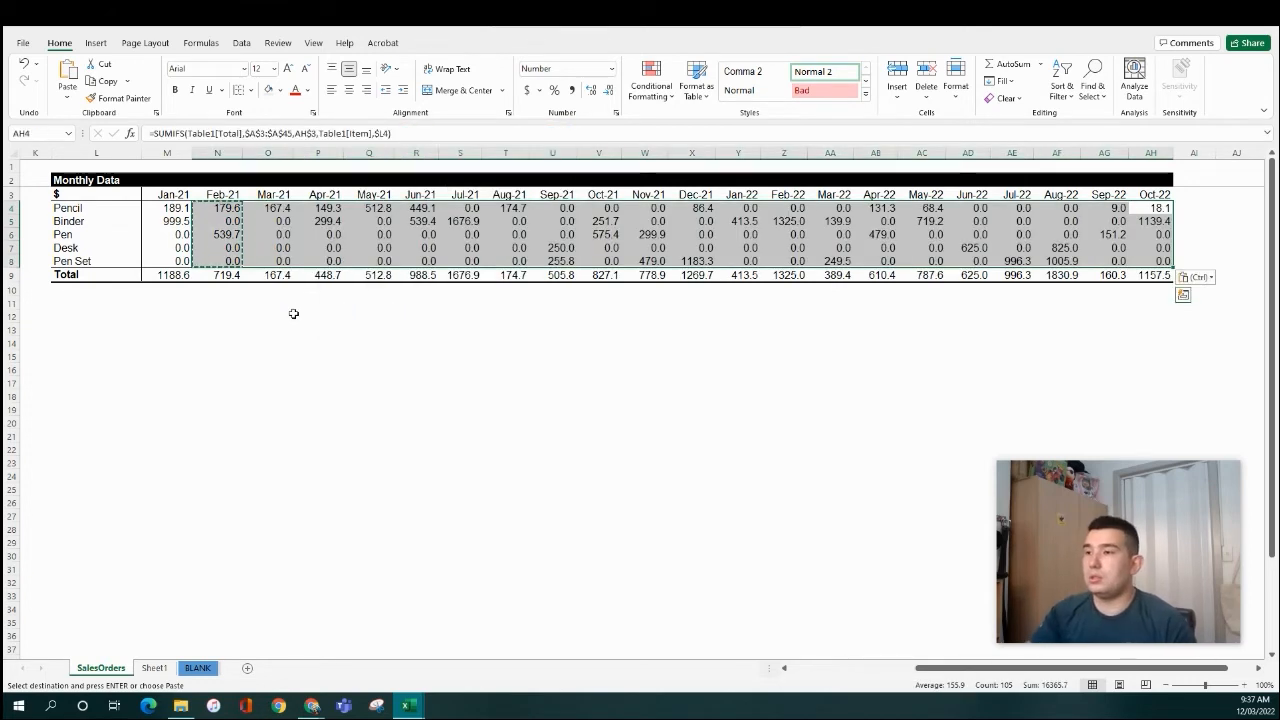
- Bold the Total row M9:AH9 and hide spacer column K by shrinking it to zero width
click(215, 296)
drag(172, 274, 1140, 272)
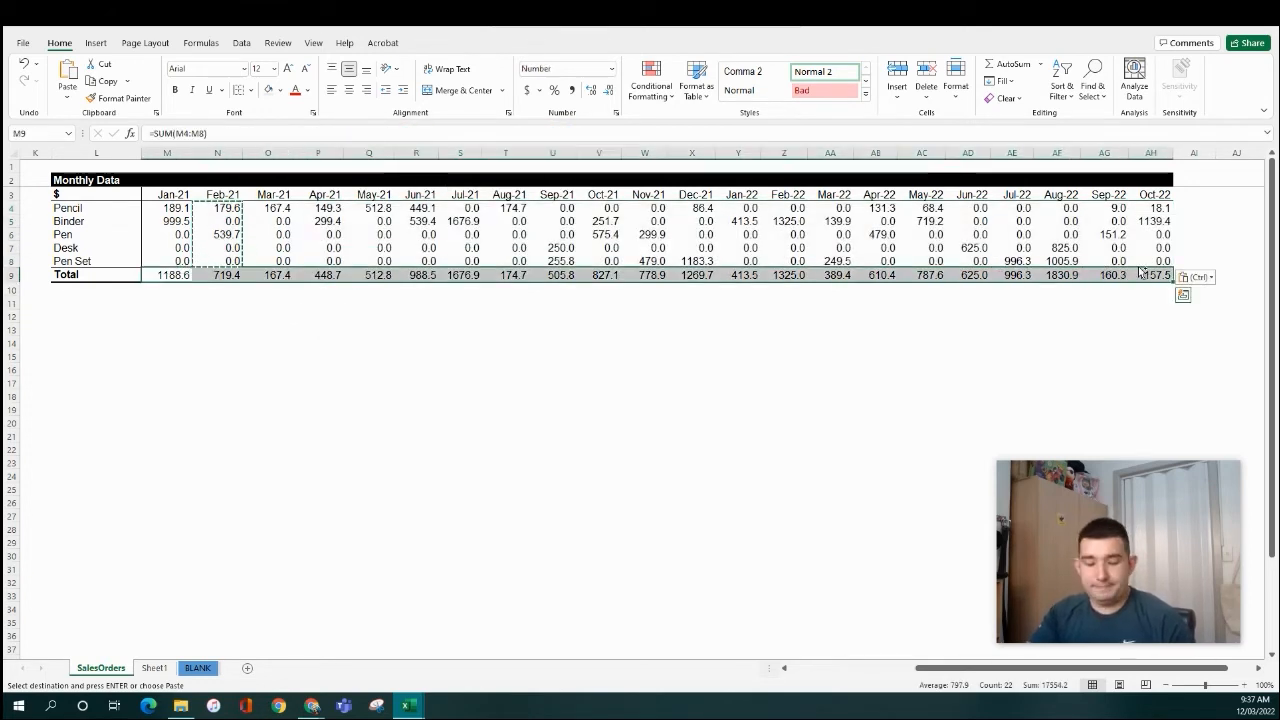
key(ctrl+b)
click(524, 321)
key(ctrl+Left)
key(ctrl+Left)
drag(616, 154, 542, 155)
click(638, 278)
- Select L3:AH8, the five item rows with Jan-21 to Oct-22 headers, and open Recommended Charts
ctrl+scroll(628, 303, down, 1)
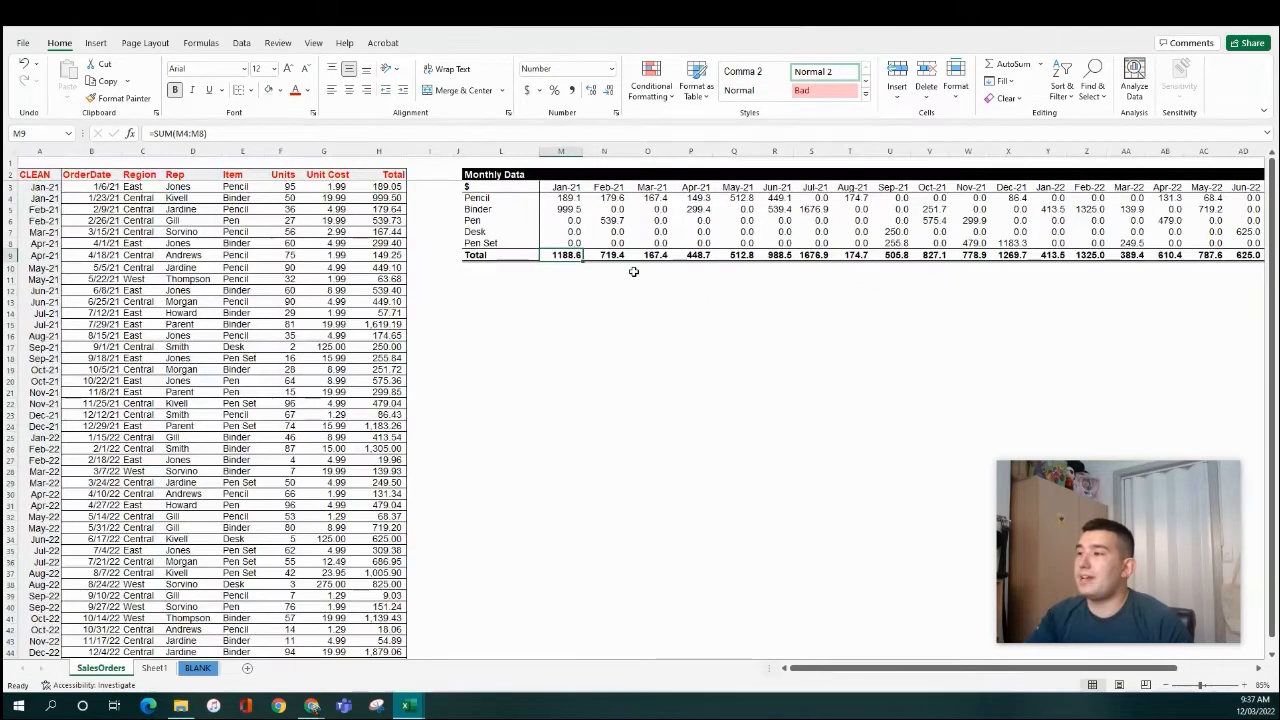
drag(570, 197, 578, 241)
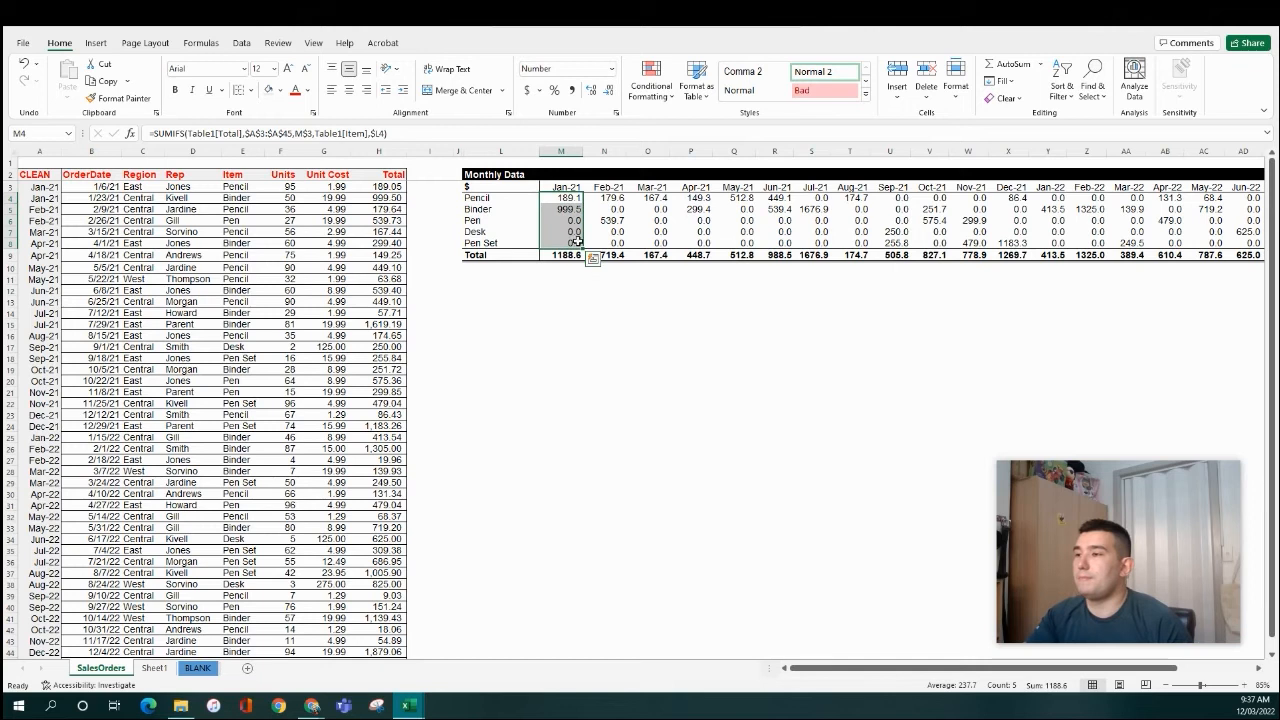
click(677, 220)
drag(567, 198, 567, 244)
drag(500, 198, 500, 244)
drag(563, 203, 563, 238)
key(ctrl+shift+Right)
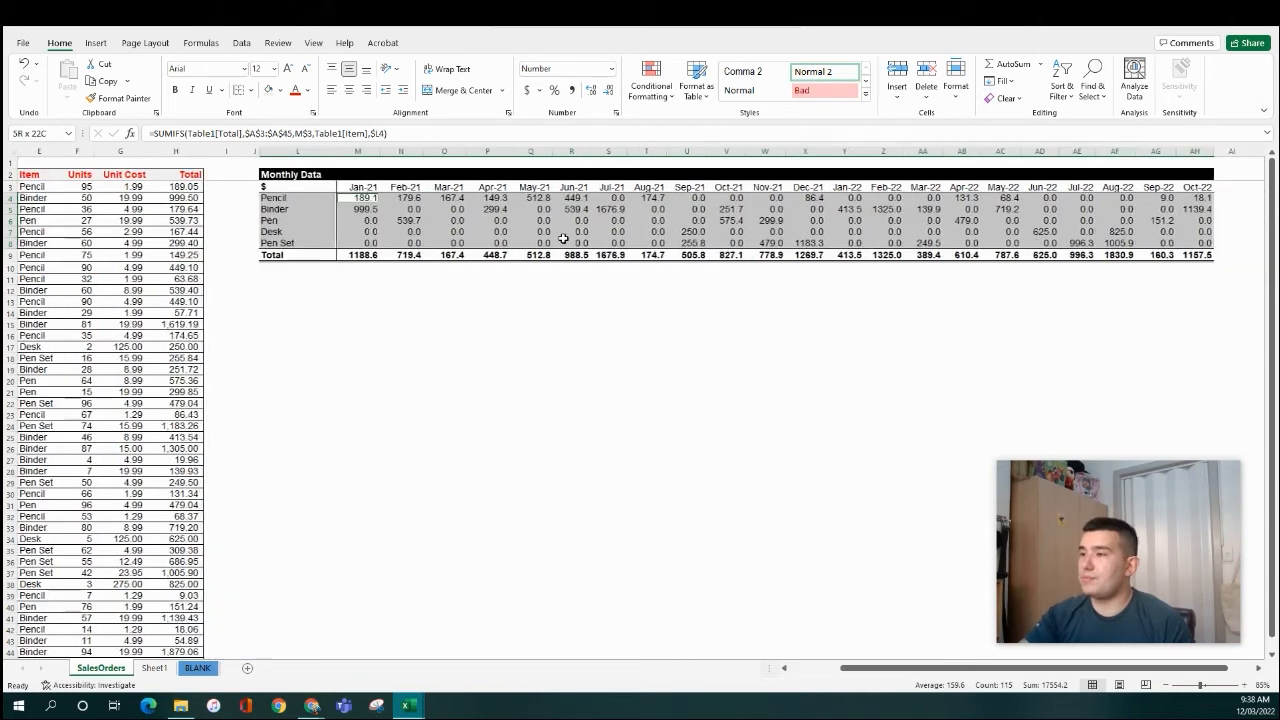
drag(325, 188, 1190, 234)
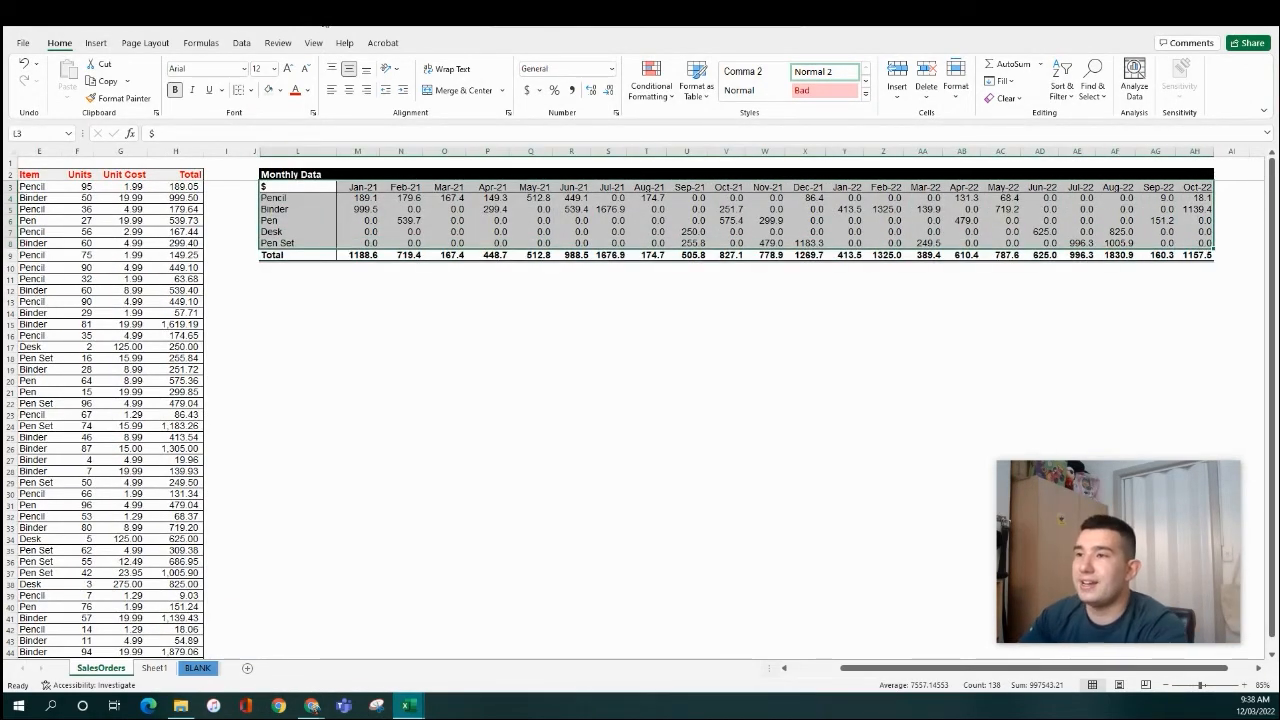
click(96, 43)
click(547, 98)
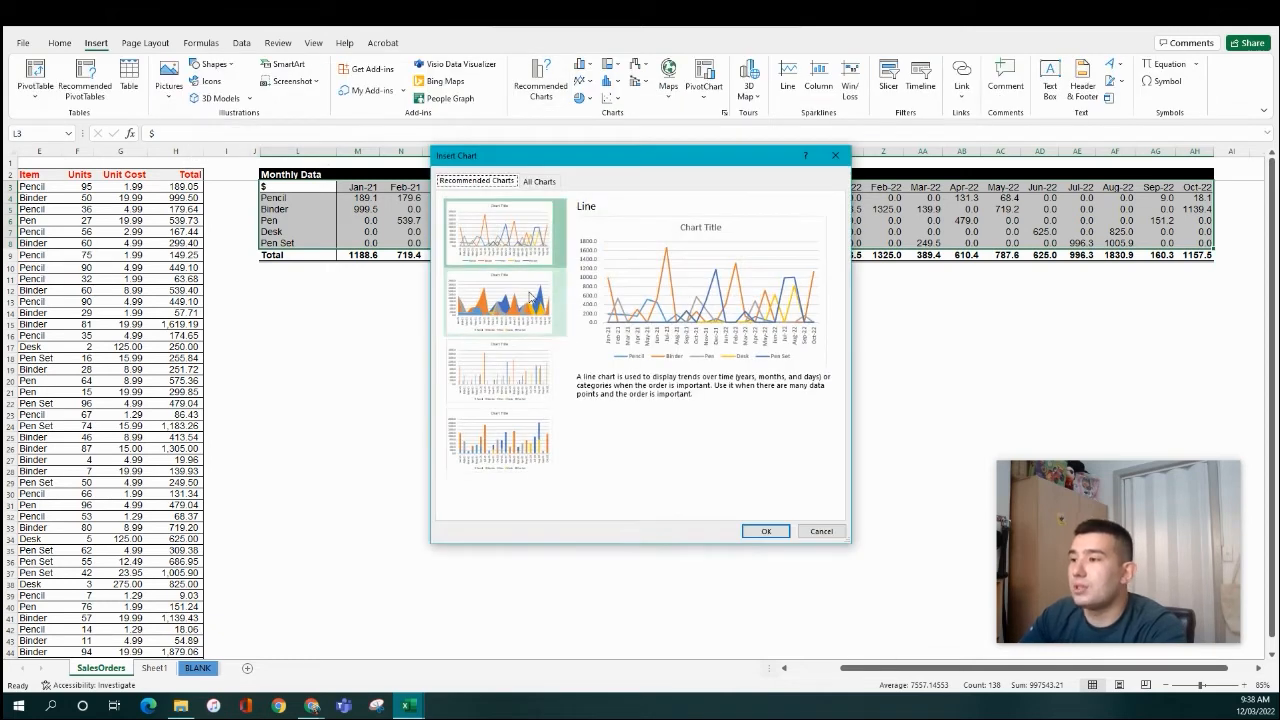
- Insert a Stacked Column chart, then move and enlarge it beneath the Monthly Data table
click(518, 442)
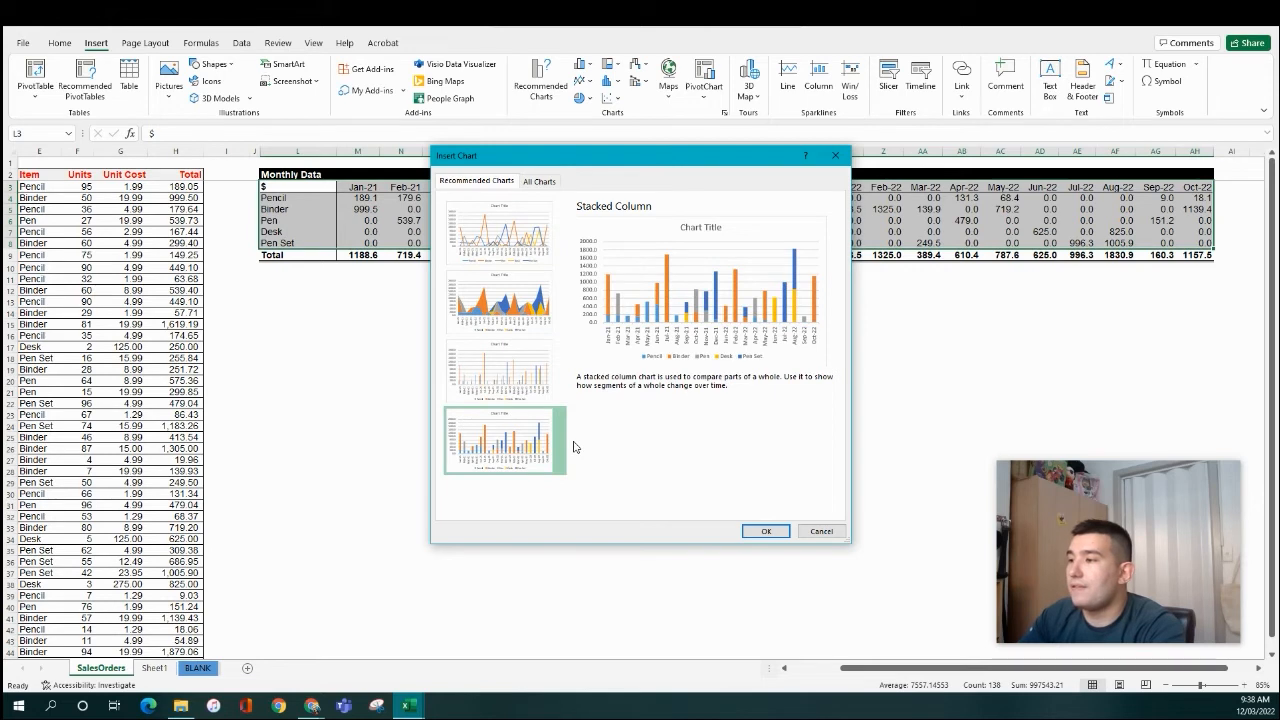
click(766, 531)
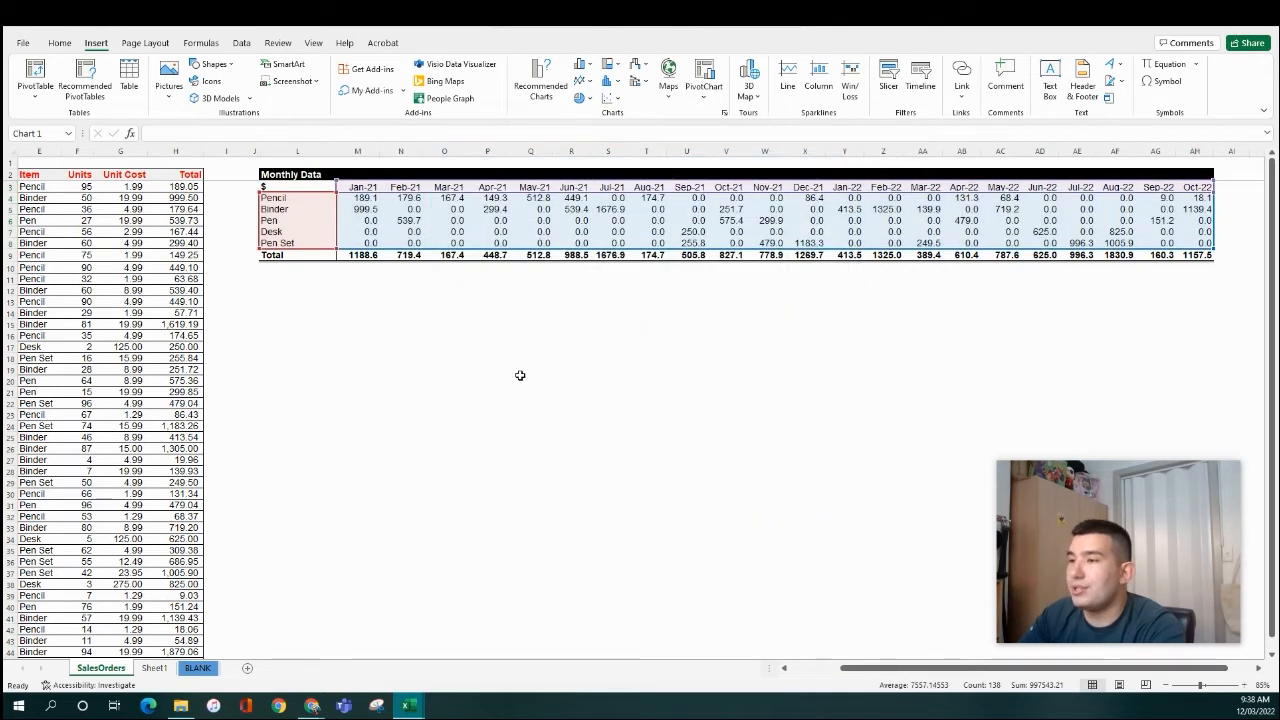
drag(692, 348, 448, 277)
drag(533, 435, 851, 469)
- Change the chart title to 'Monthly Sales by SKU'
click(565, 294)
double_click(570, 287)
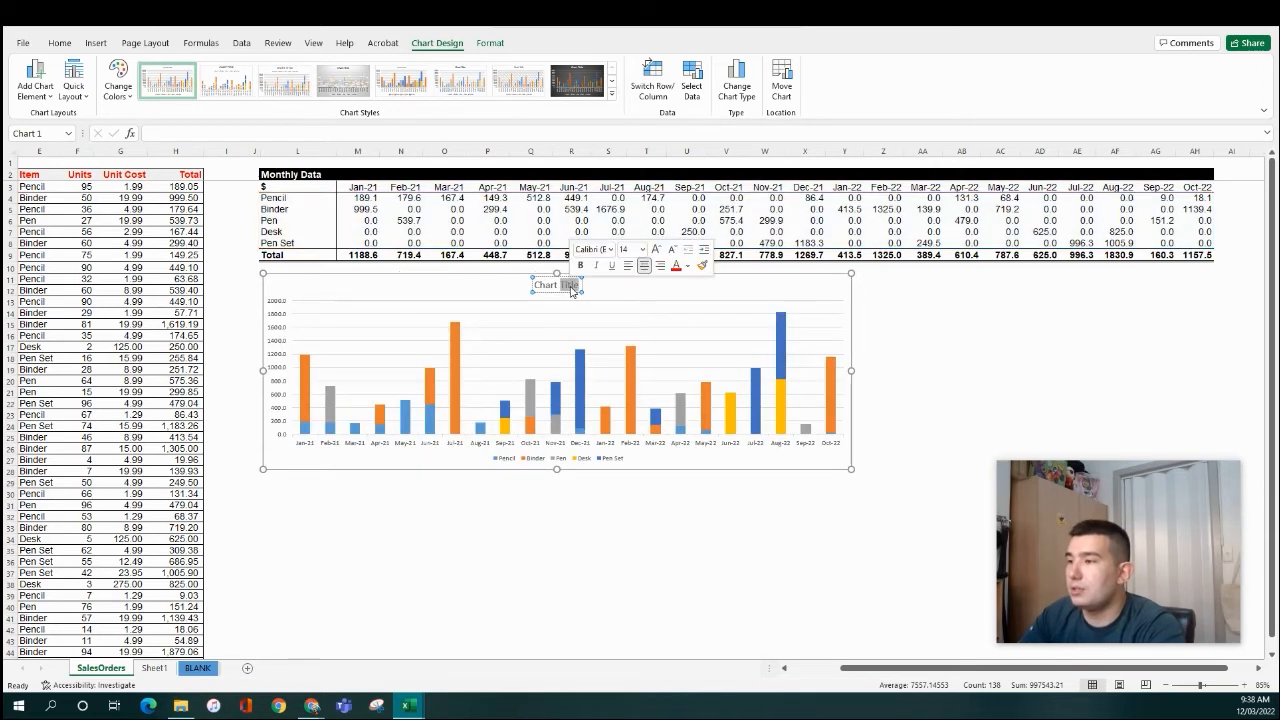
click(571, 288)
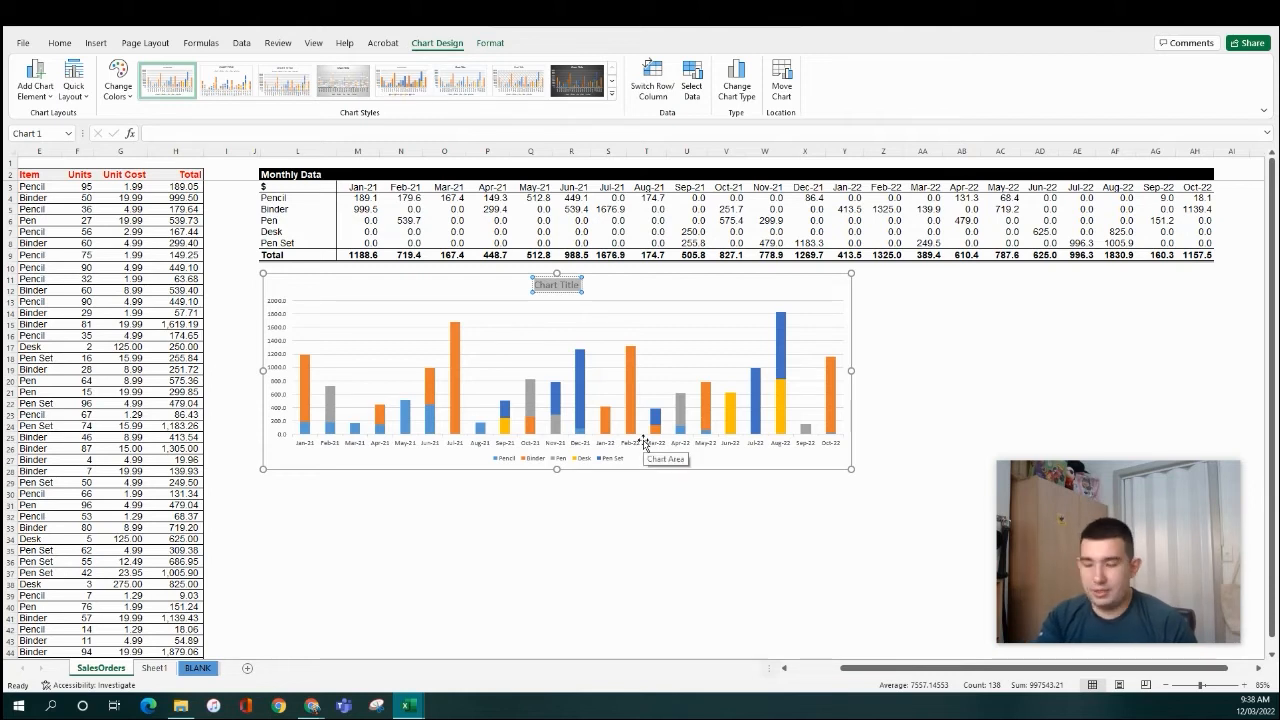
text(MOn)
key(BackSpace)
text(ont)
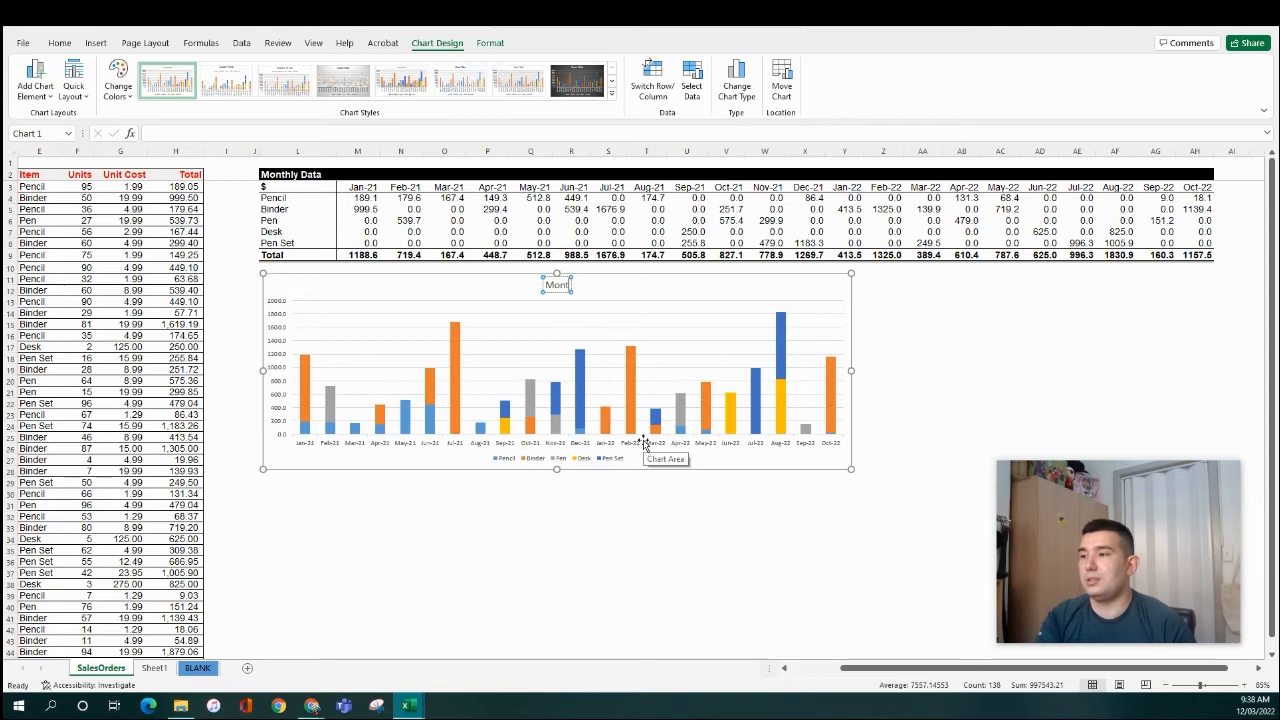
text(hly Salees by)
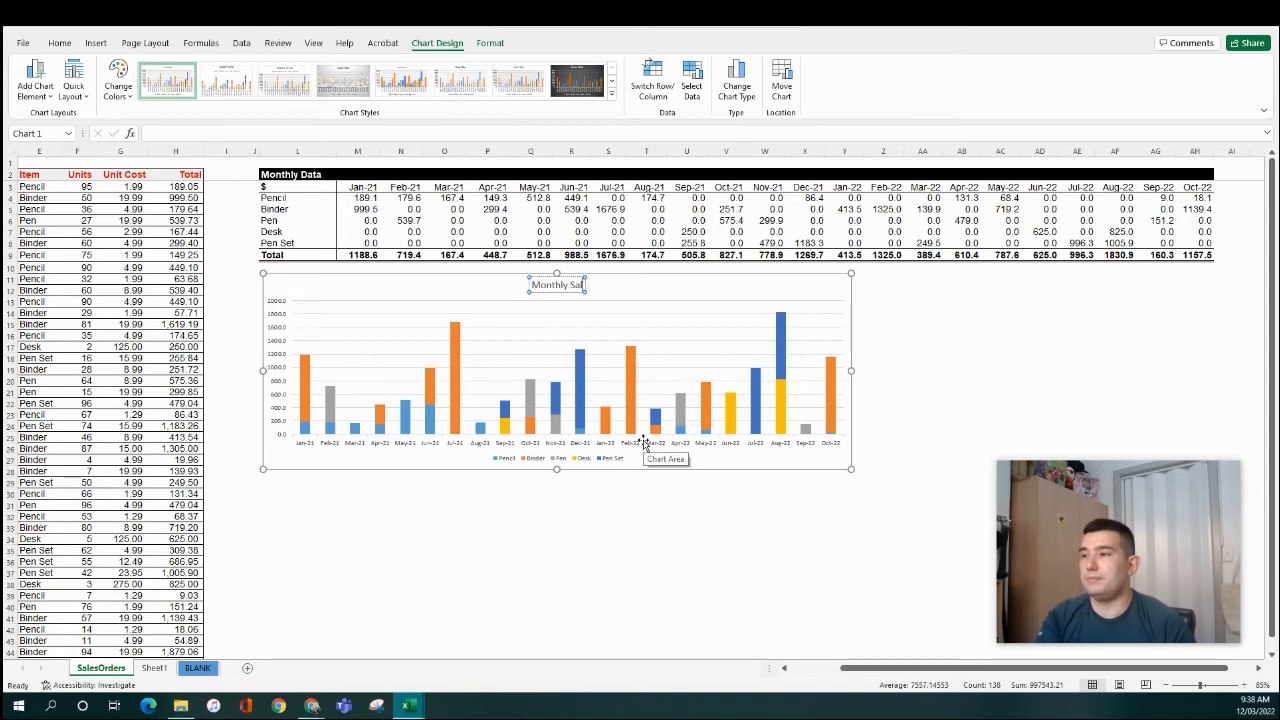
key(BackSpace)
key(BackSpace)
key(BackSpace)
key(BackSpace)
key(BackSpace)
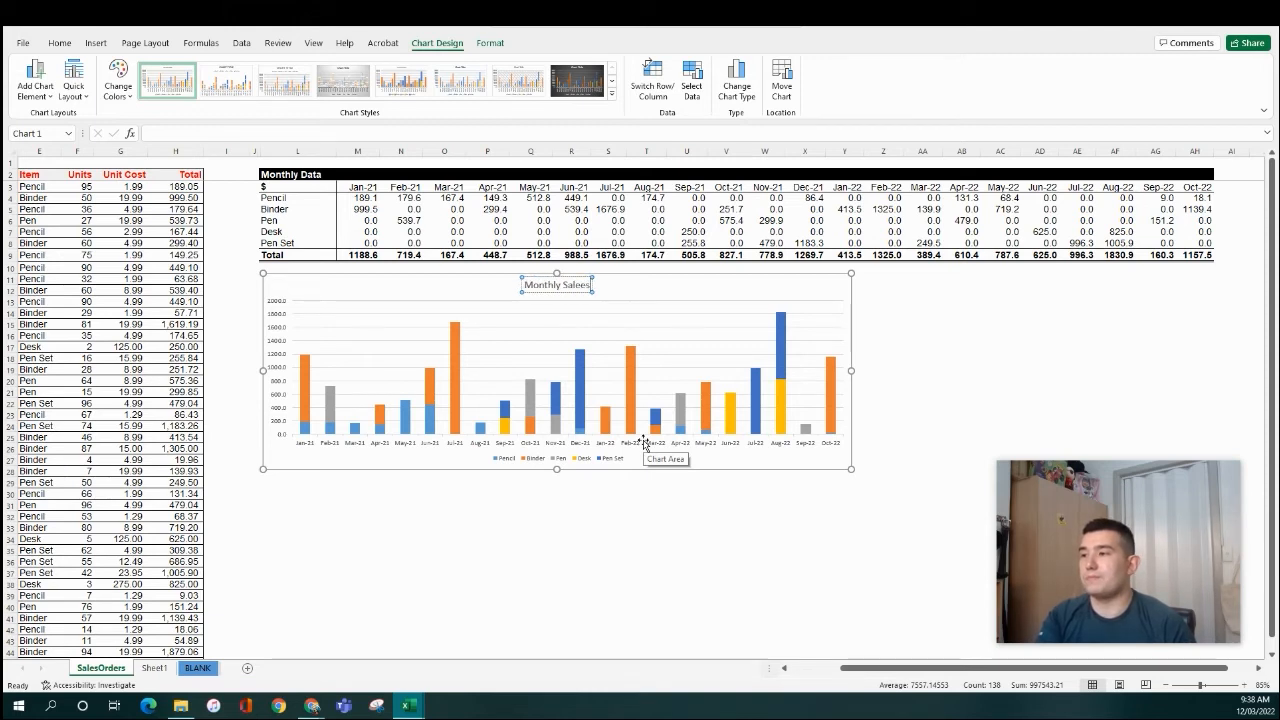
text(s)
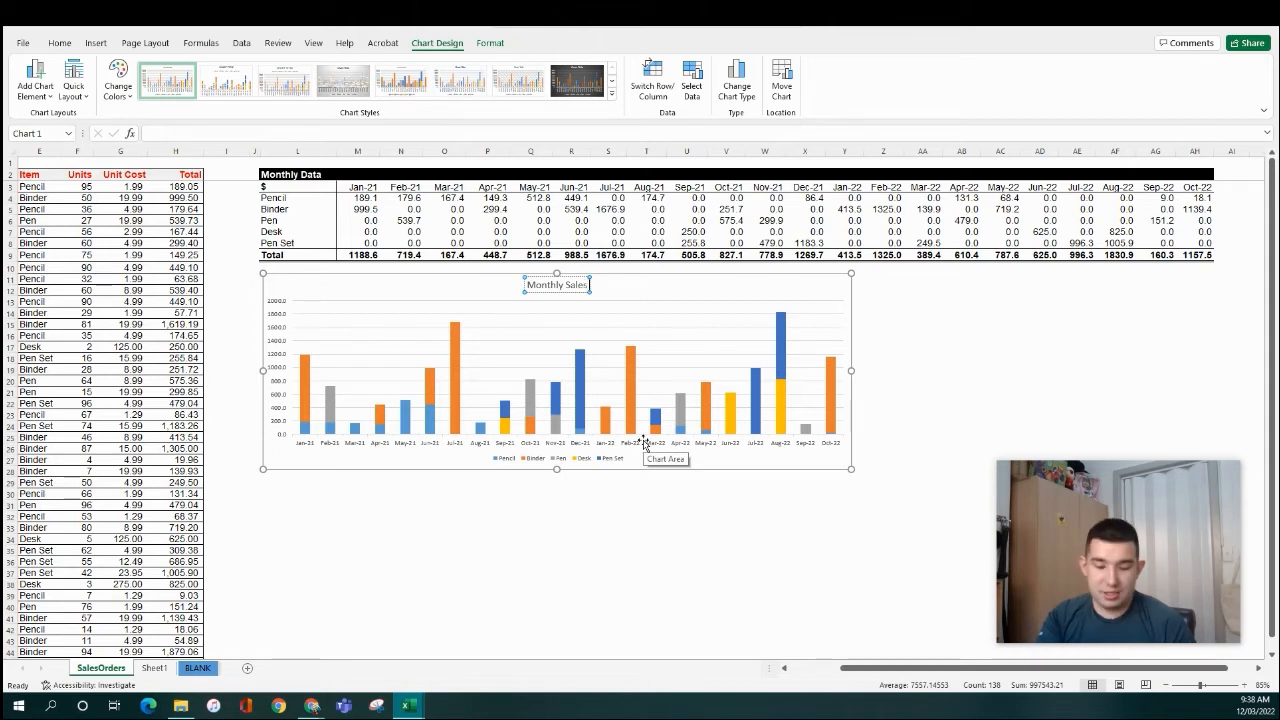
text( by SKU)
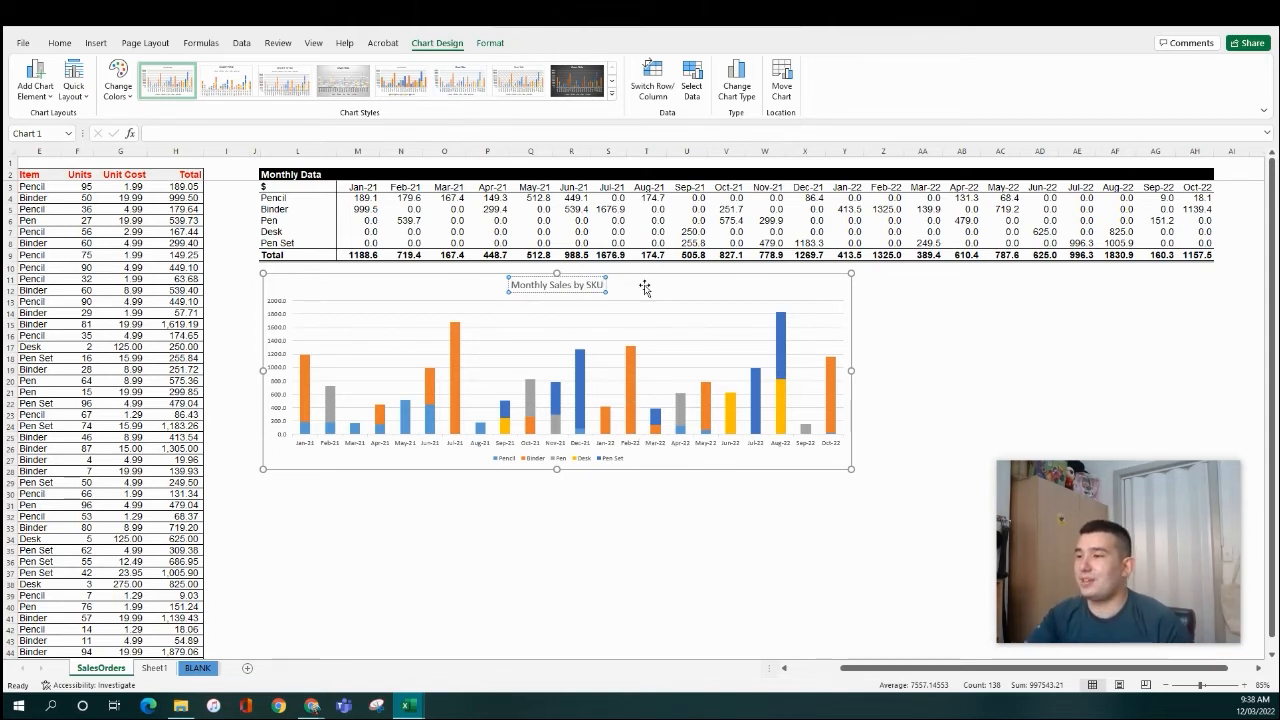
- Nudge the chart slightly lower beneath the table
drag(661, 277, 654, 307)
click(357, 290)
click(347, 279)
drag(437, 305, 437, 324)
click(367, 288)
- Add a 'Check' label in L11 and shade the Check row light grey through Oct-22
click(288, 281)
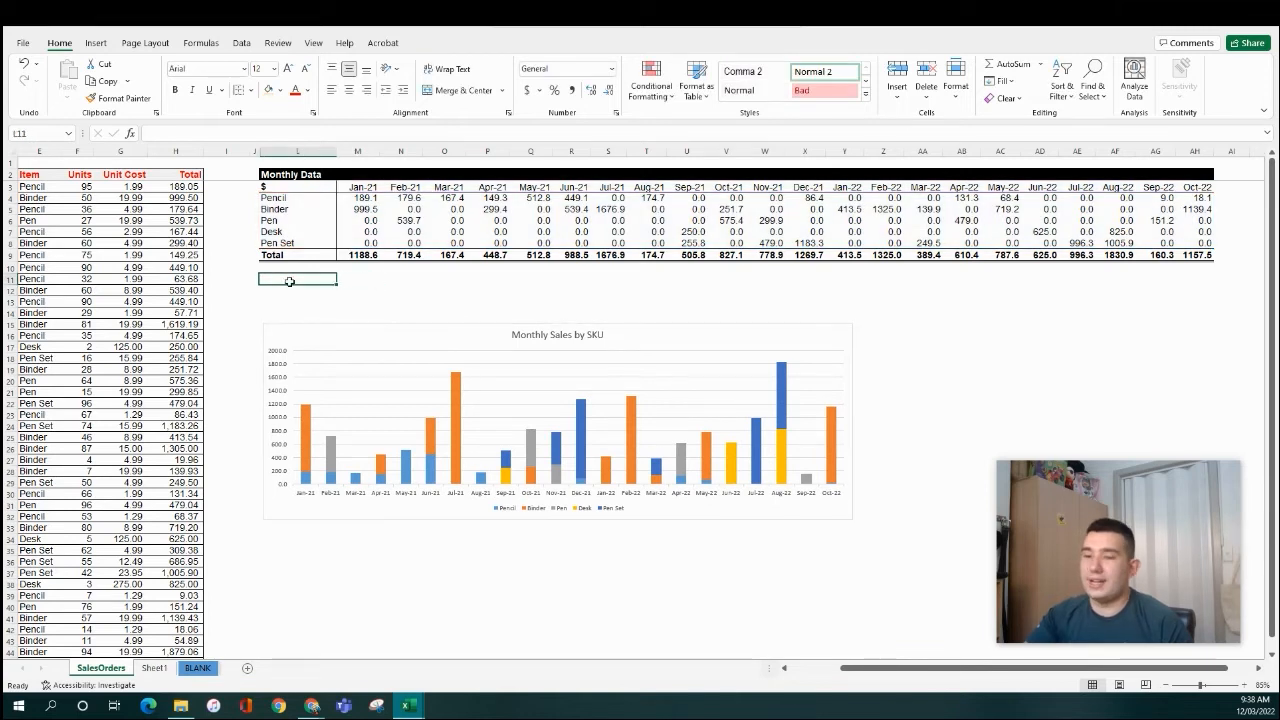
text(C)
key(Return)
key(Up)
key(Up)
key(Up)
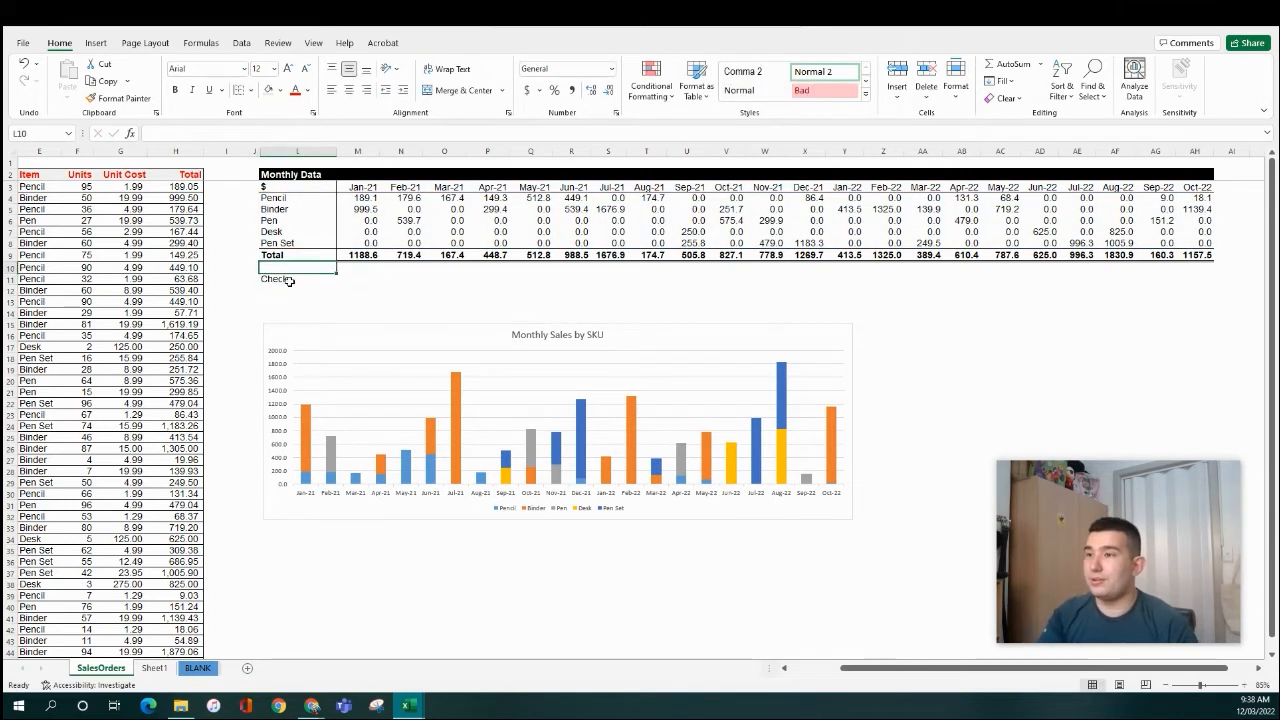
key(ctrl+Right)
key(Down)
key(Down)
key(Down)
key(Up)
key(shift+Left)
key(shift+Left)
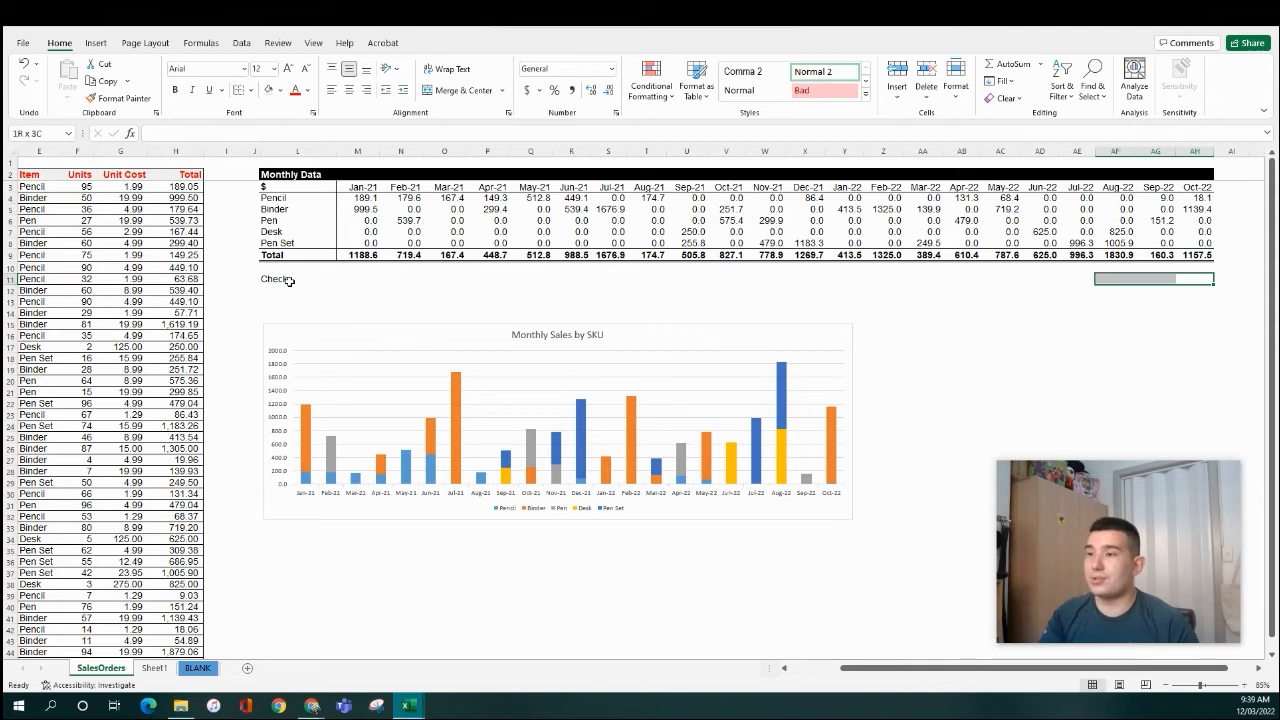
key(ctrl+shift+Left)
click(268, 90)
- Copy the SUMIFS formula text from the Jan-21 Pen cell
click(357, 279)
mouse_move(455, 380)
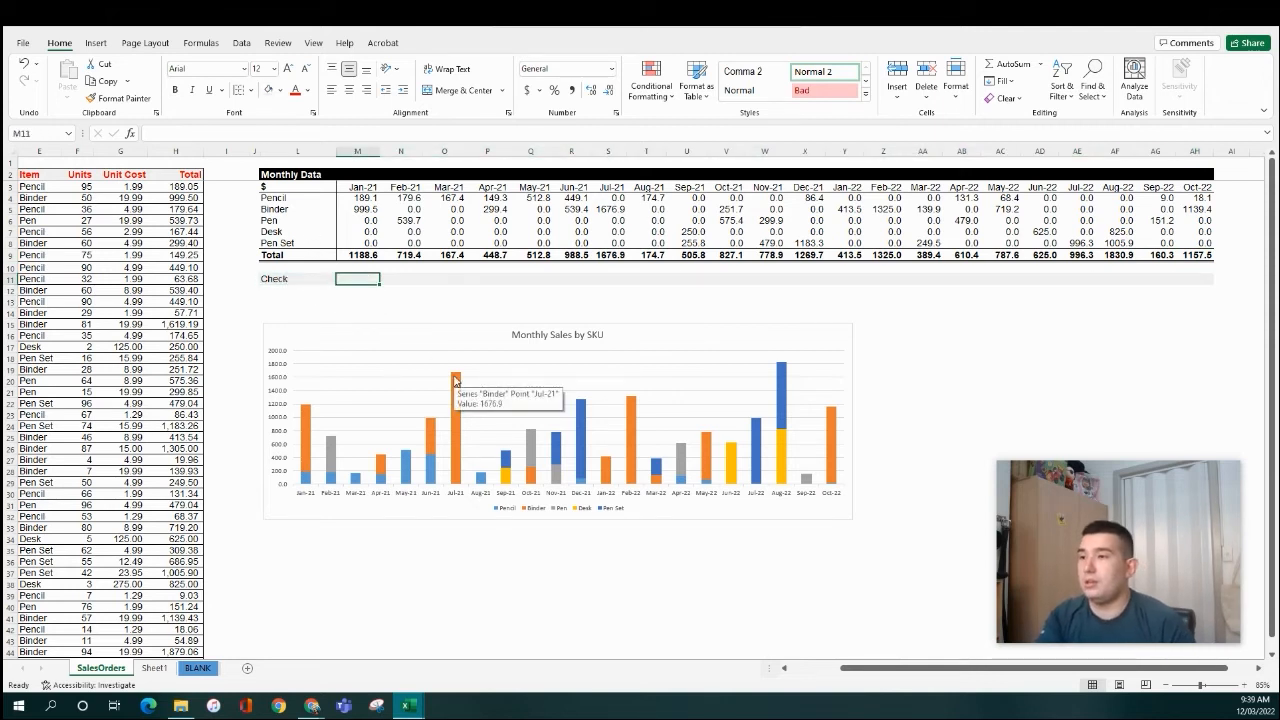
click(358, 220)
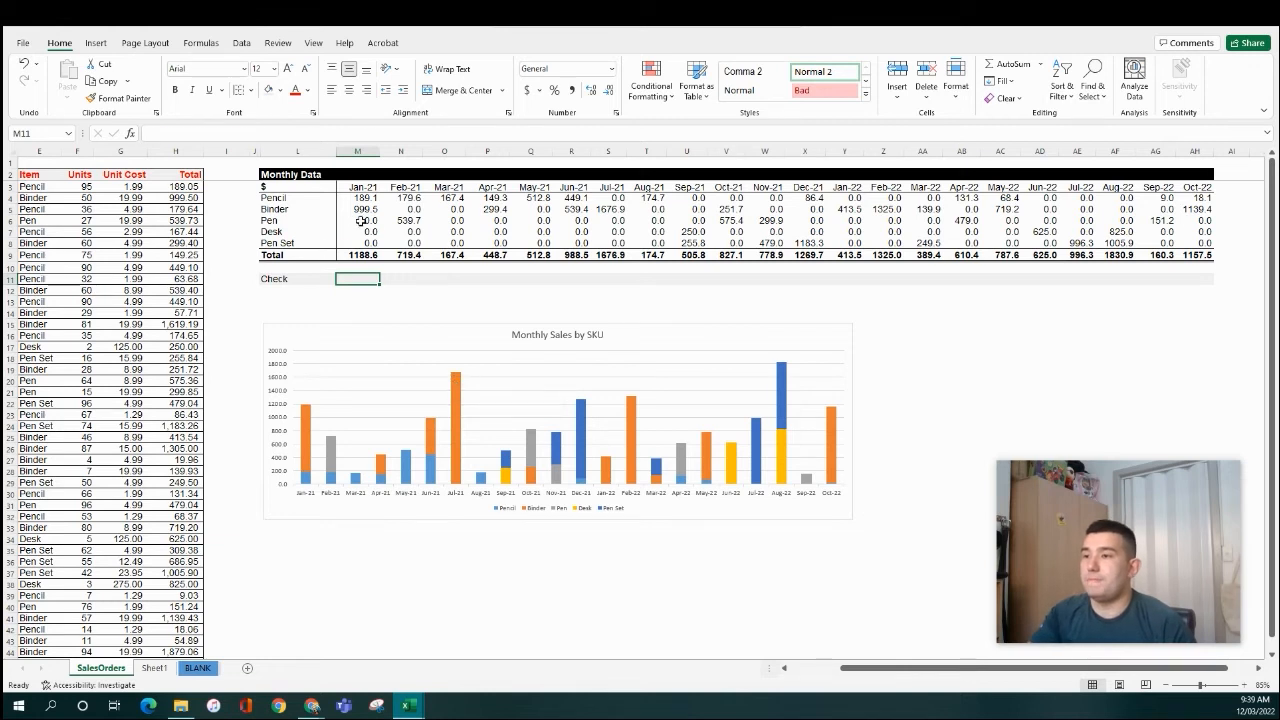
click(363, 279)
click(374, 230)
click(370, 220)
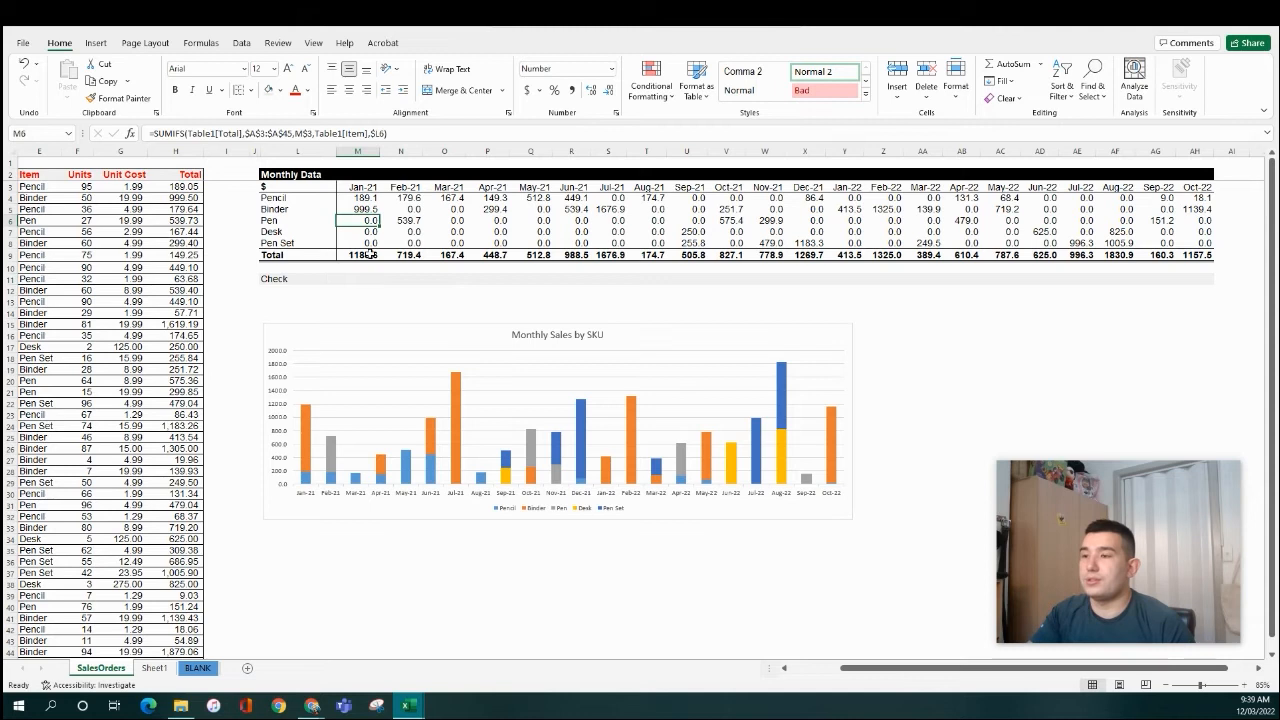
drag(388, 133, 148, 133)
key(ctrl+c)
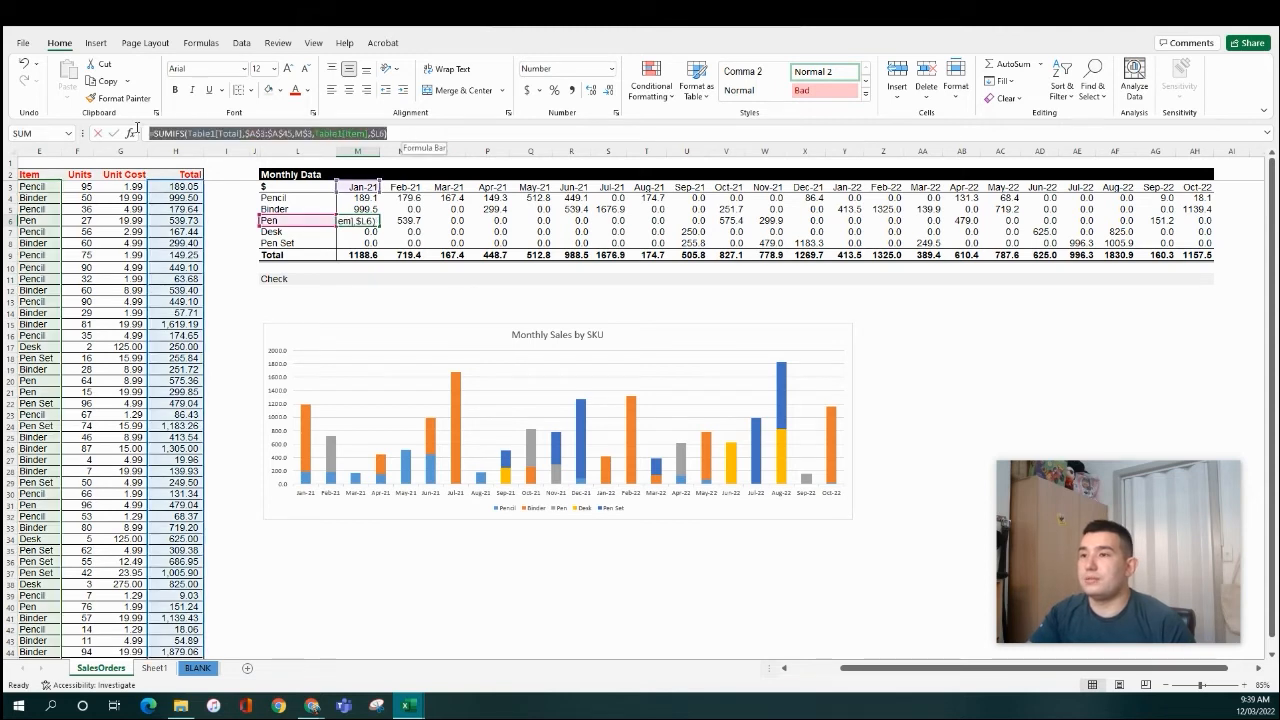
- Enter the Jan-21 Check formula using that SUMIFS with the item criterion removed
click(357, 279)
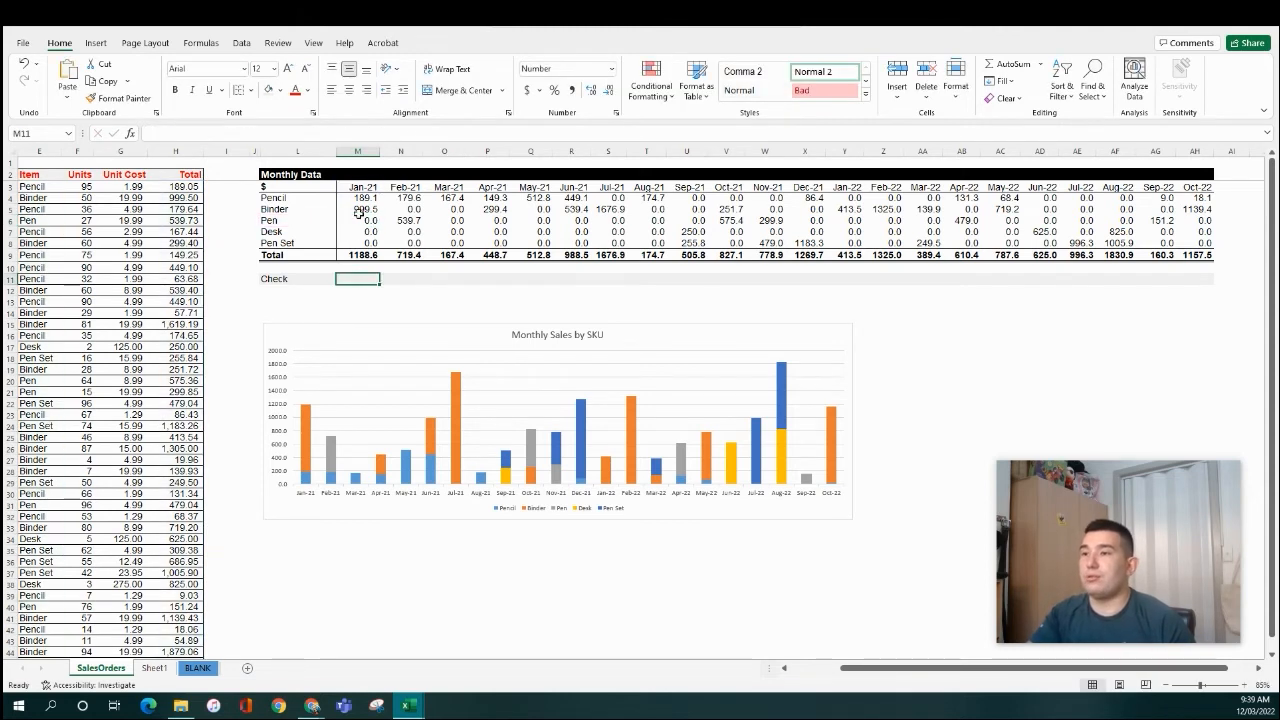
click(327, 133)
key(ctrl+v)
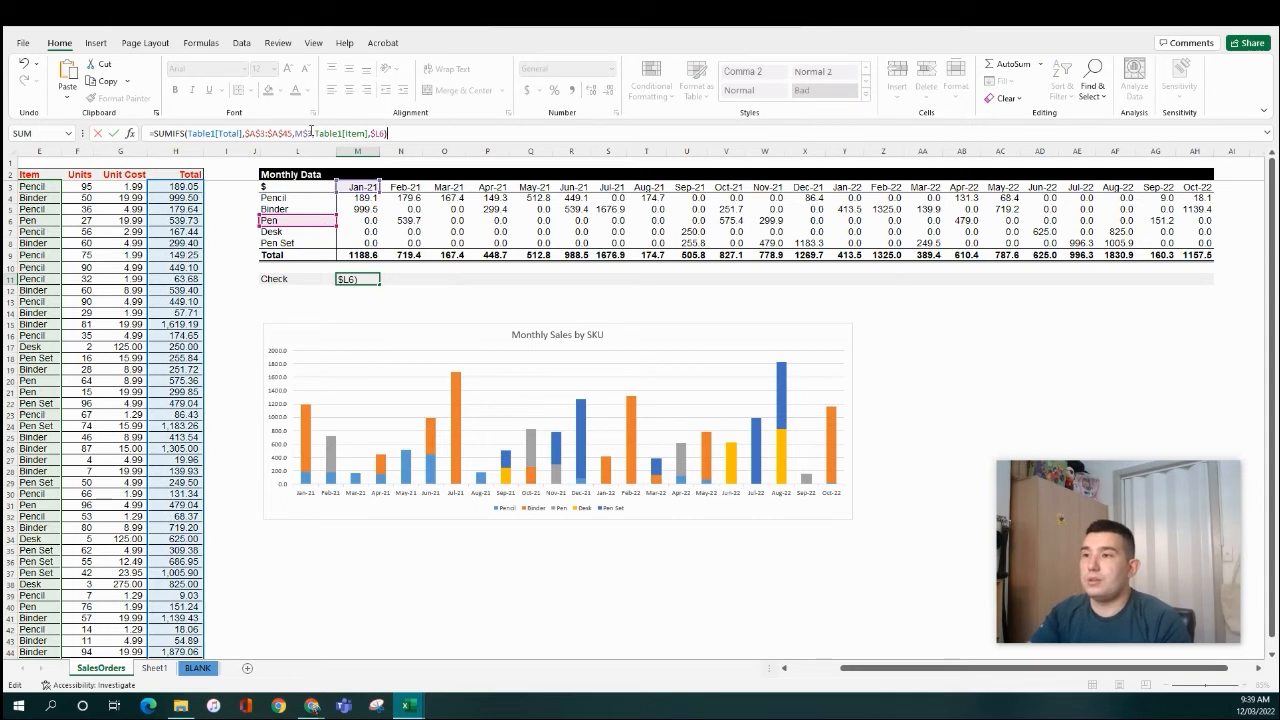
drag(312, 133, 347, 133)
key(BackSpace)
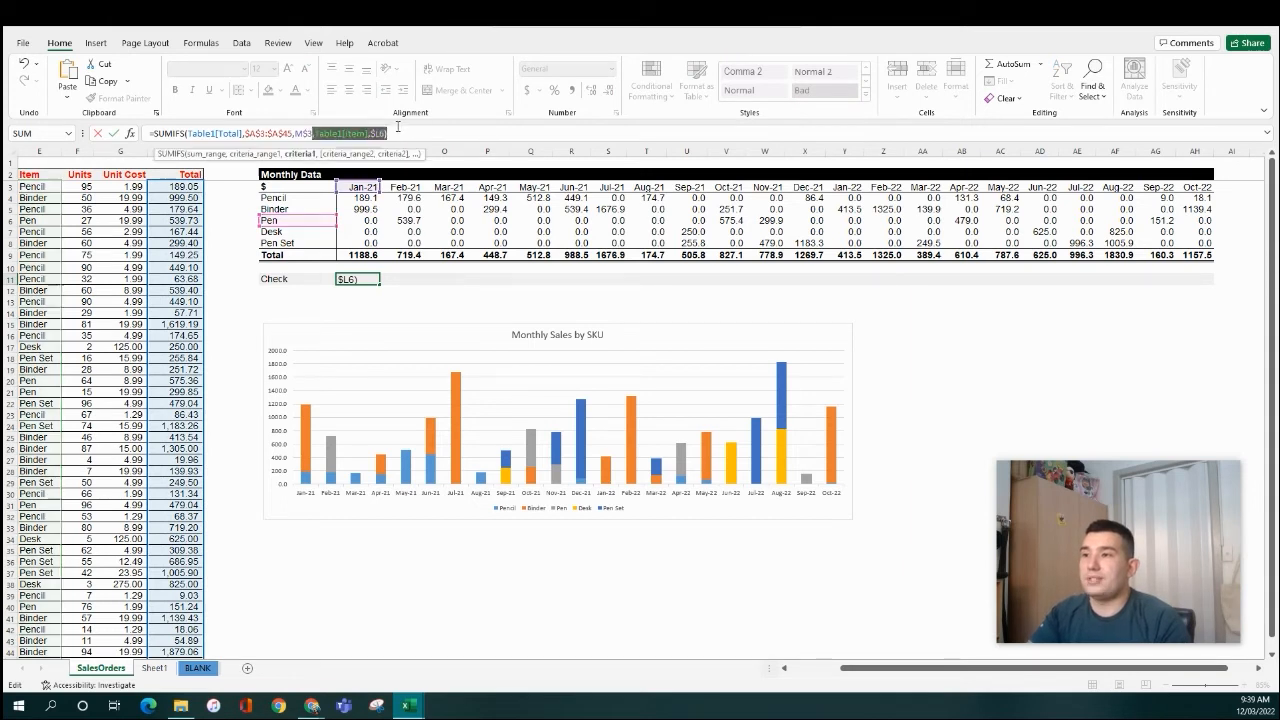
key(ctrl+Return)
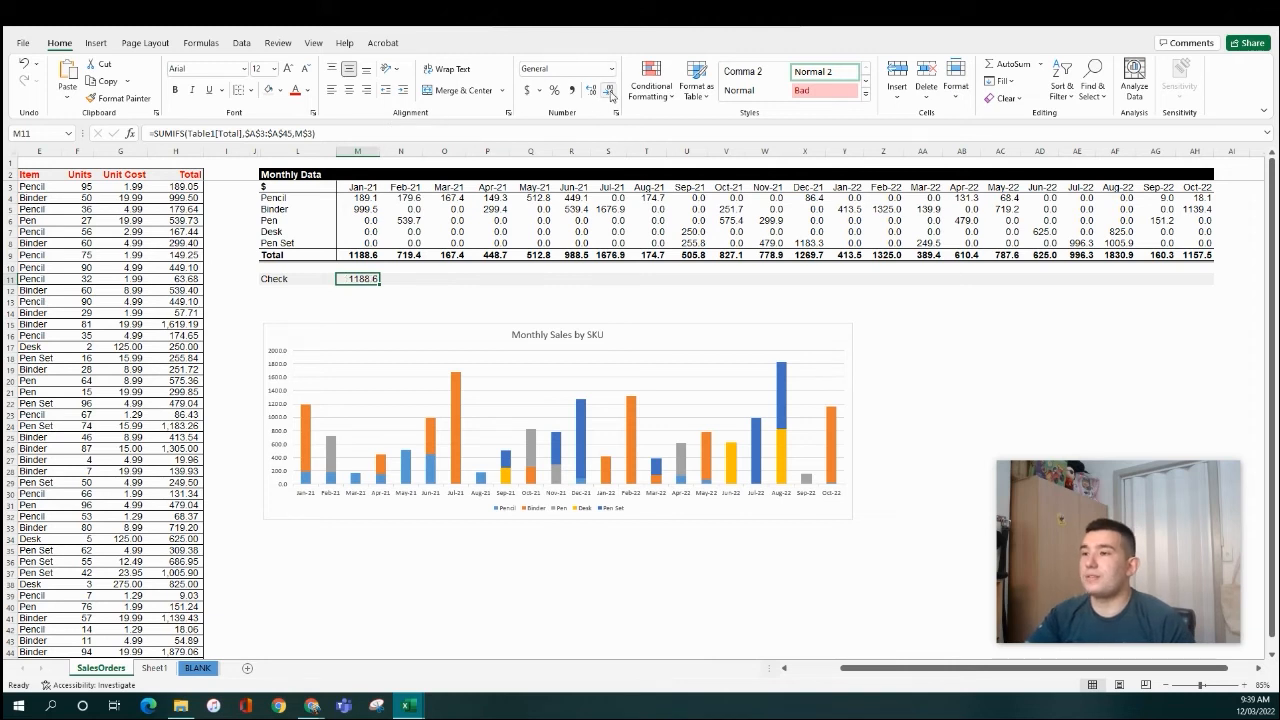
click(353, 133)
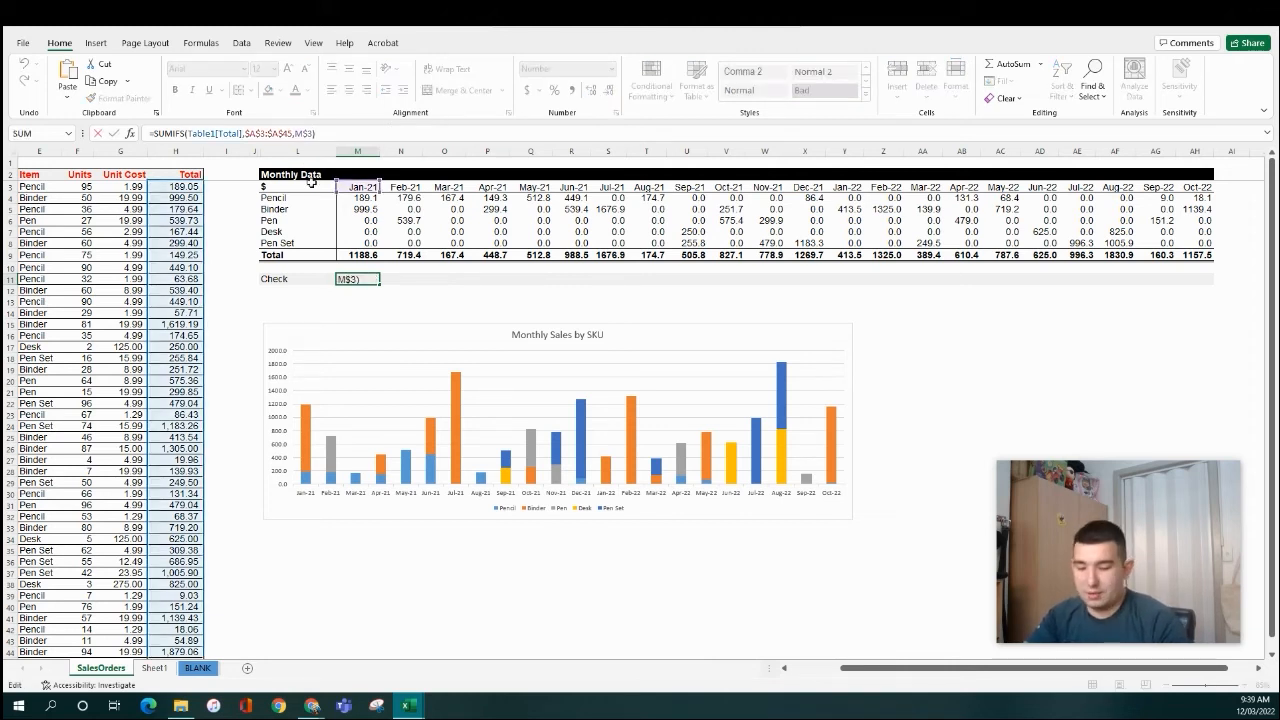
- Paste the Check formula across M11:AH11 as formulas, showing 0 each month
click(370, 279)
key(ctrl+c)
key(ctrl+Up)
key(ctrl+Right)
key(Down)
key(Down)
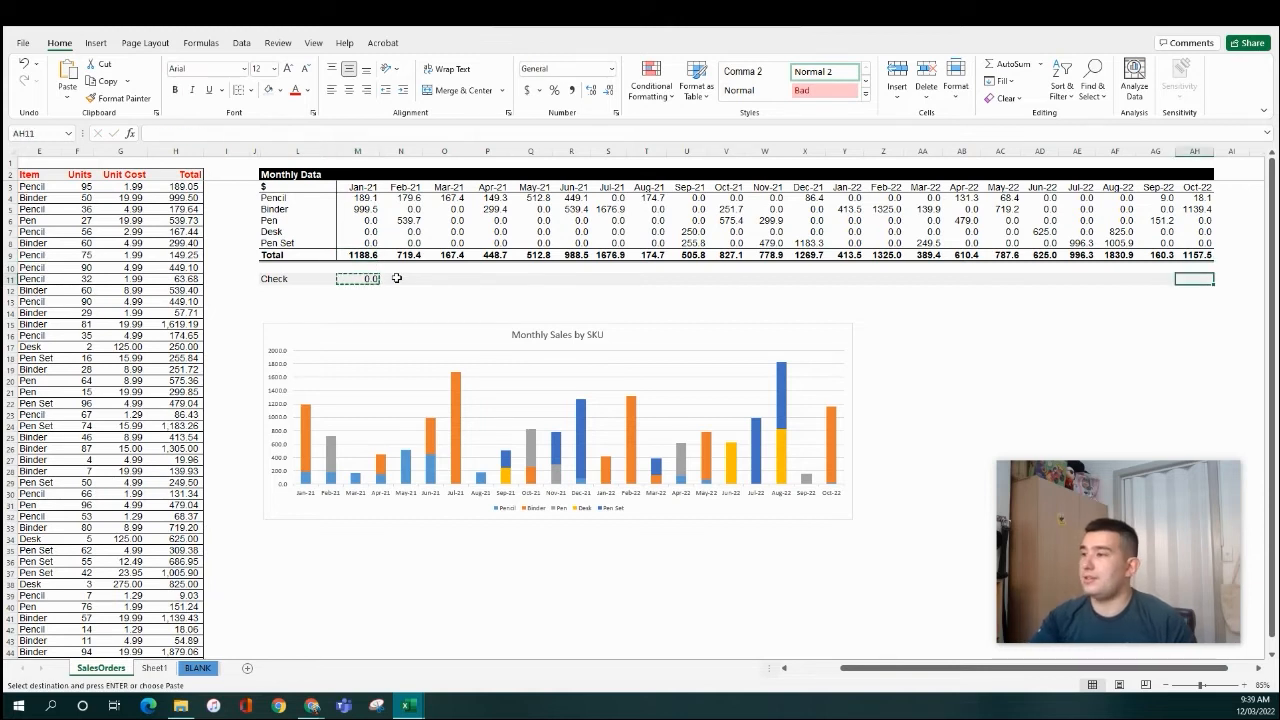
key(ctrl+shift+Left)
key(ctrl+alt+v)
key(Return)
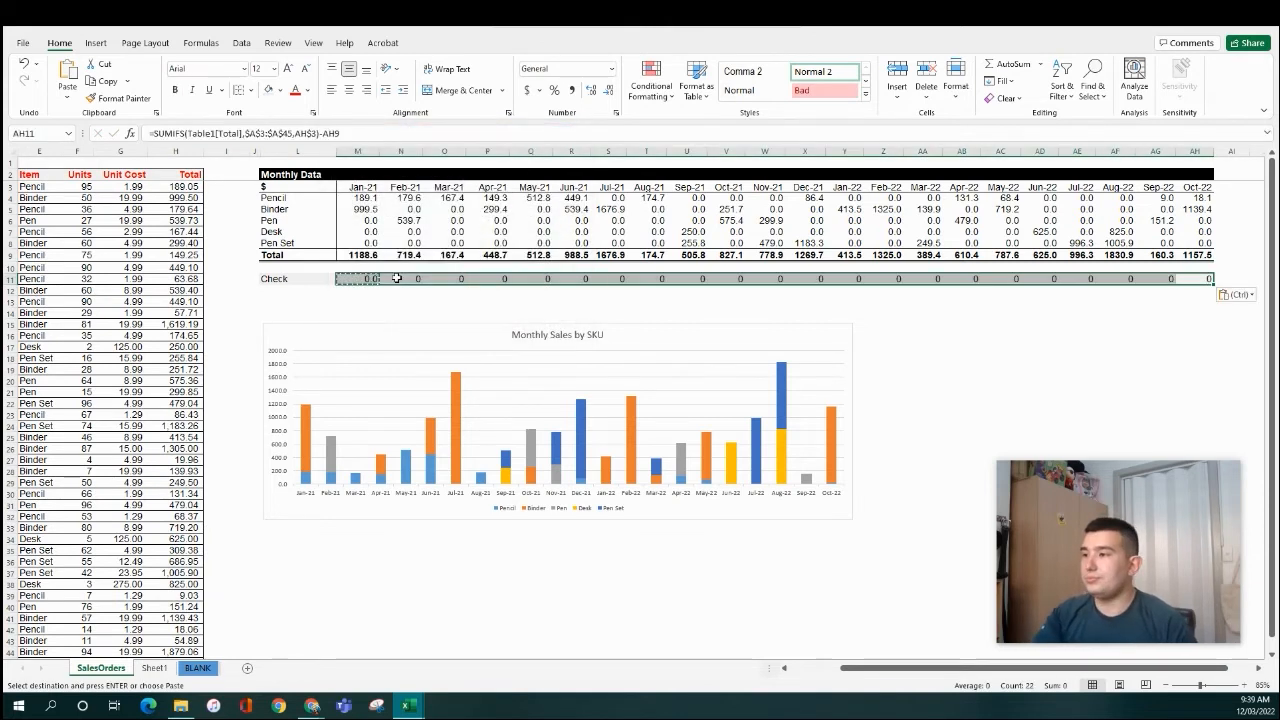
- Move the Monthly Sales by SKU chart slightly upward
drag(403, 324, 407, 305)
click(320, 275)
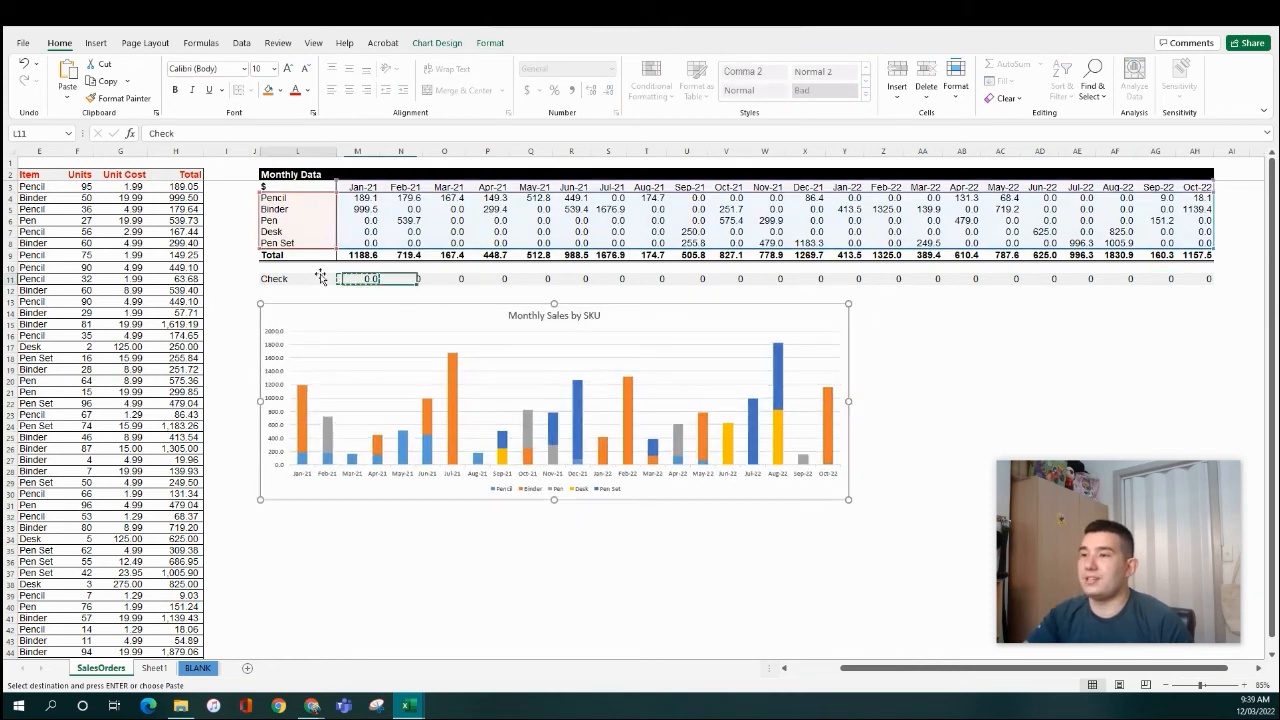
key(ctrl+Left)
key(ctrl+Left)
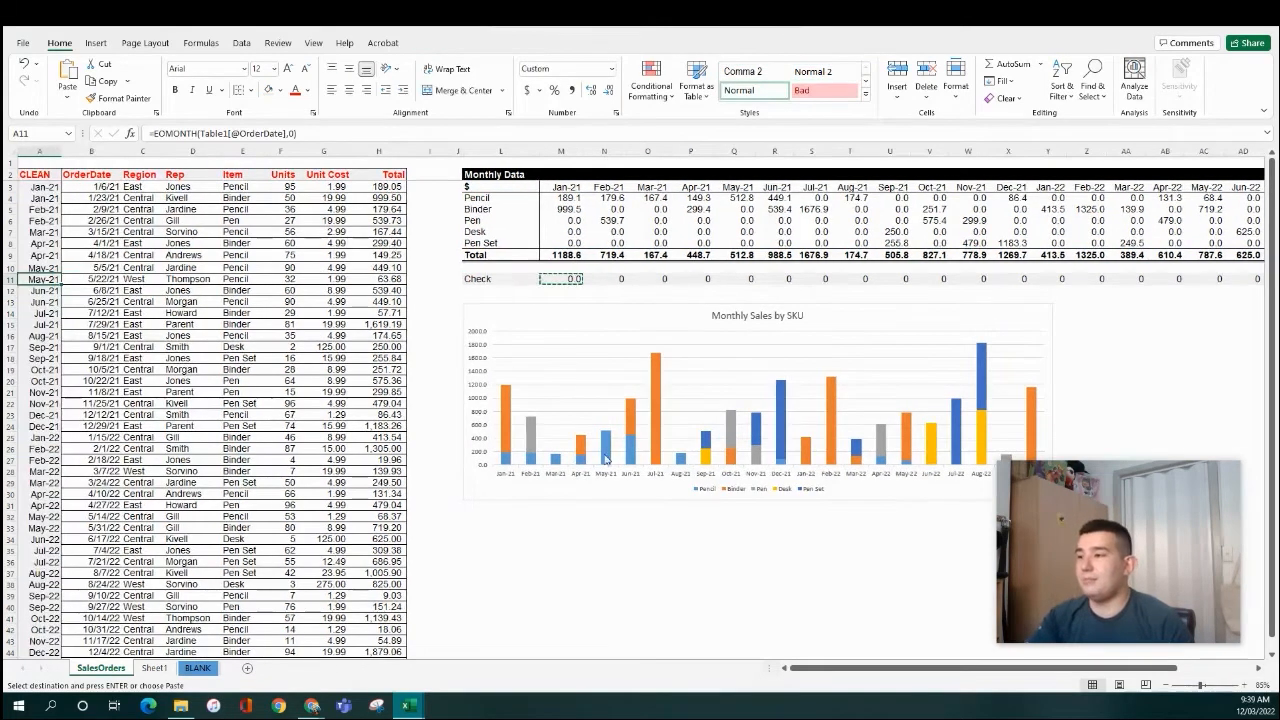
click(711, 304)
drag(711, 304, 714, 297)
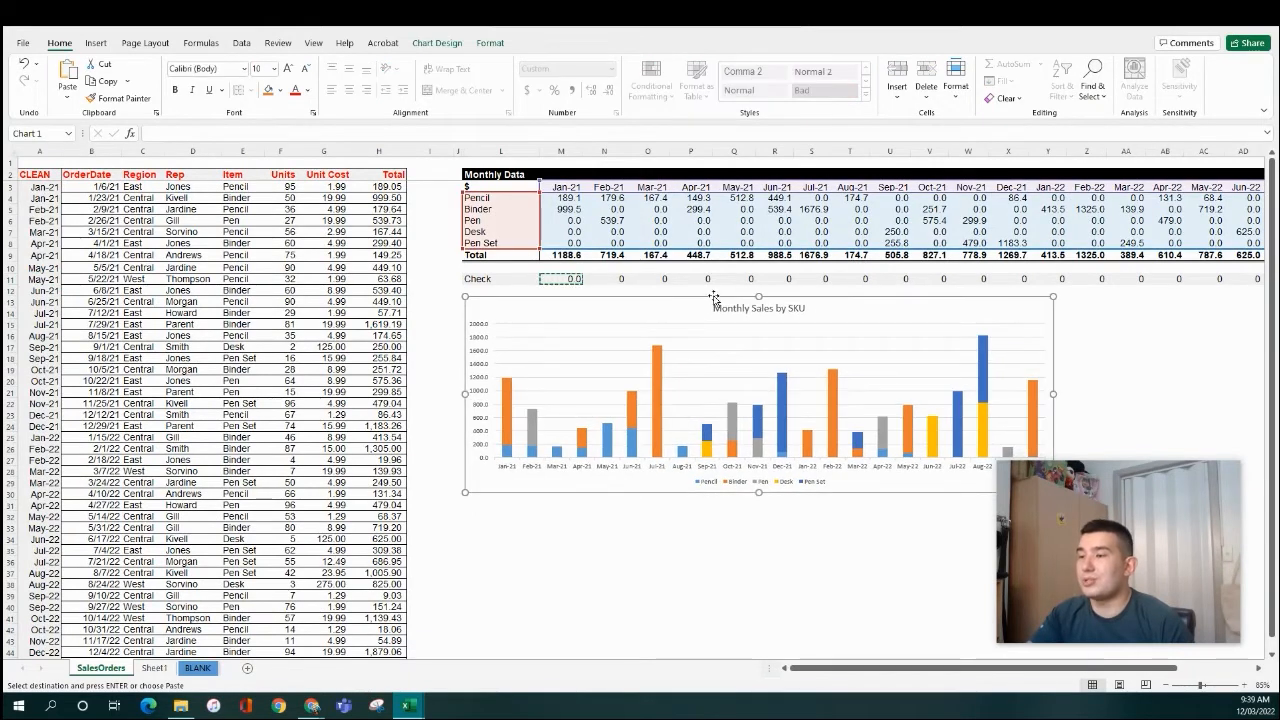
click(561, 220)
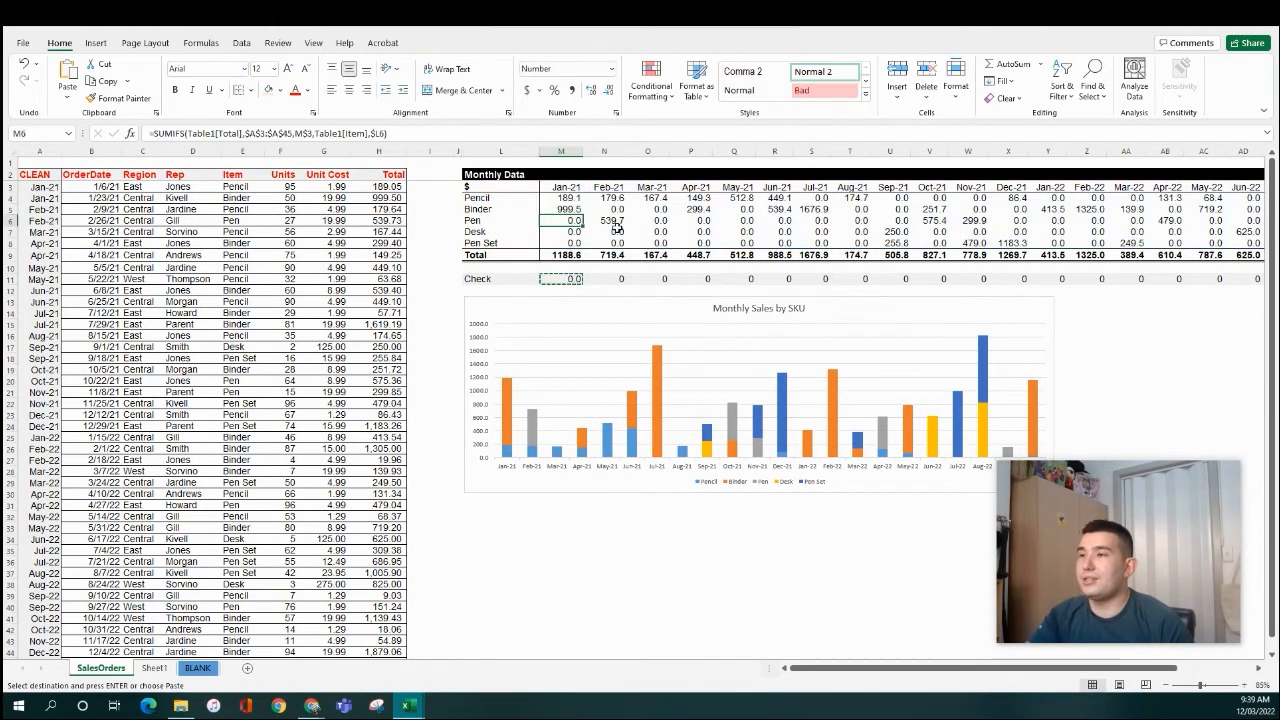
key(F2)
key(Escape)
click(573, 245)
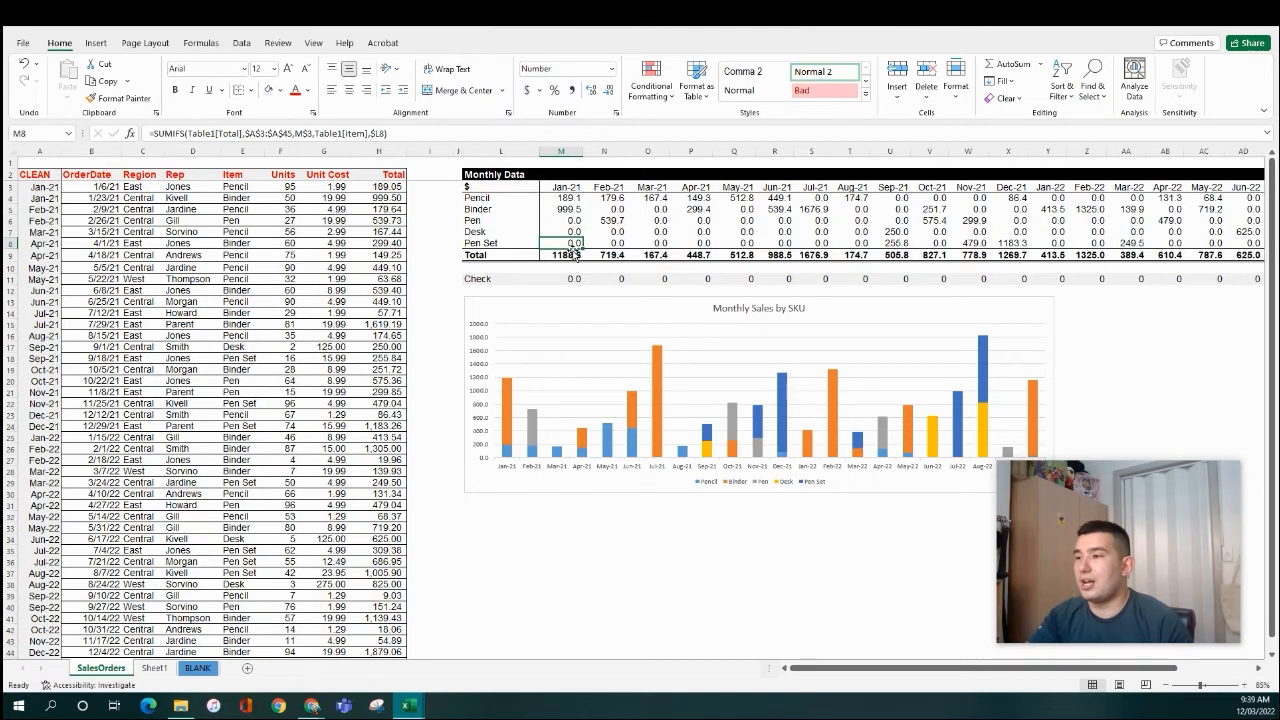
click(573, 253)
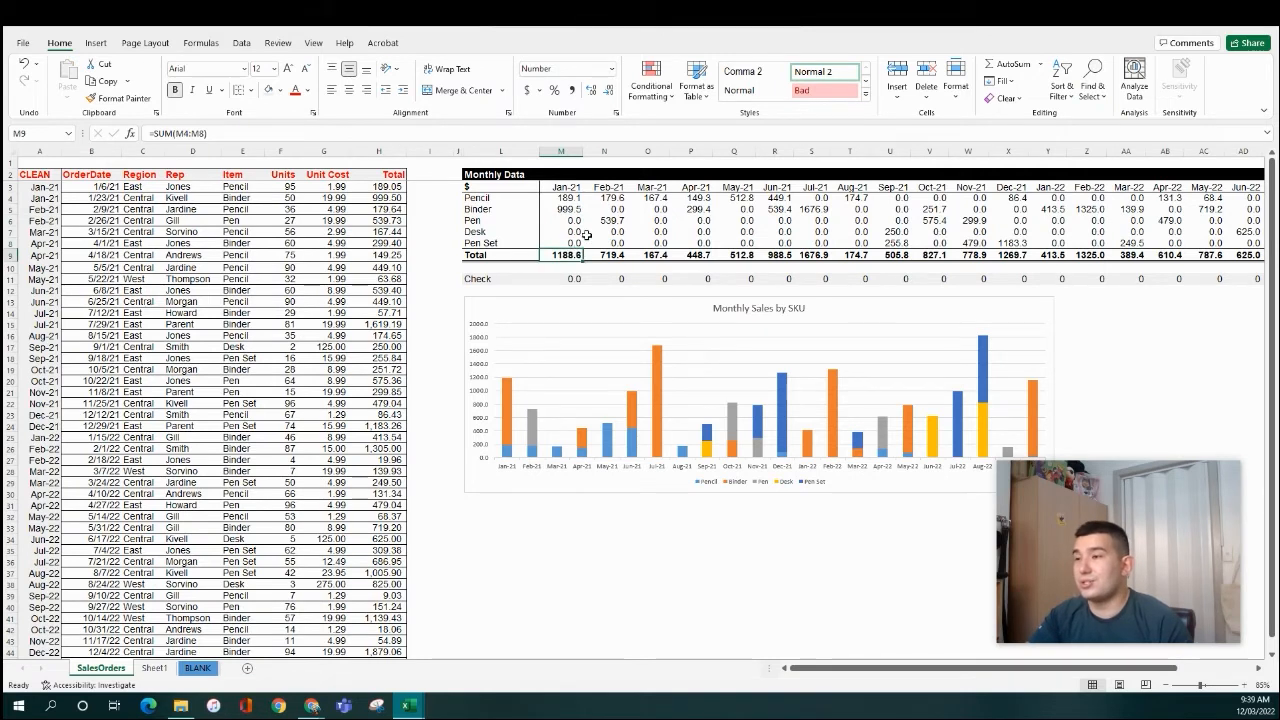
click(577, 221)
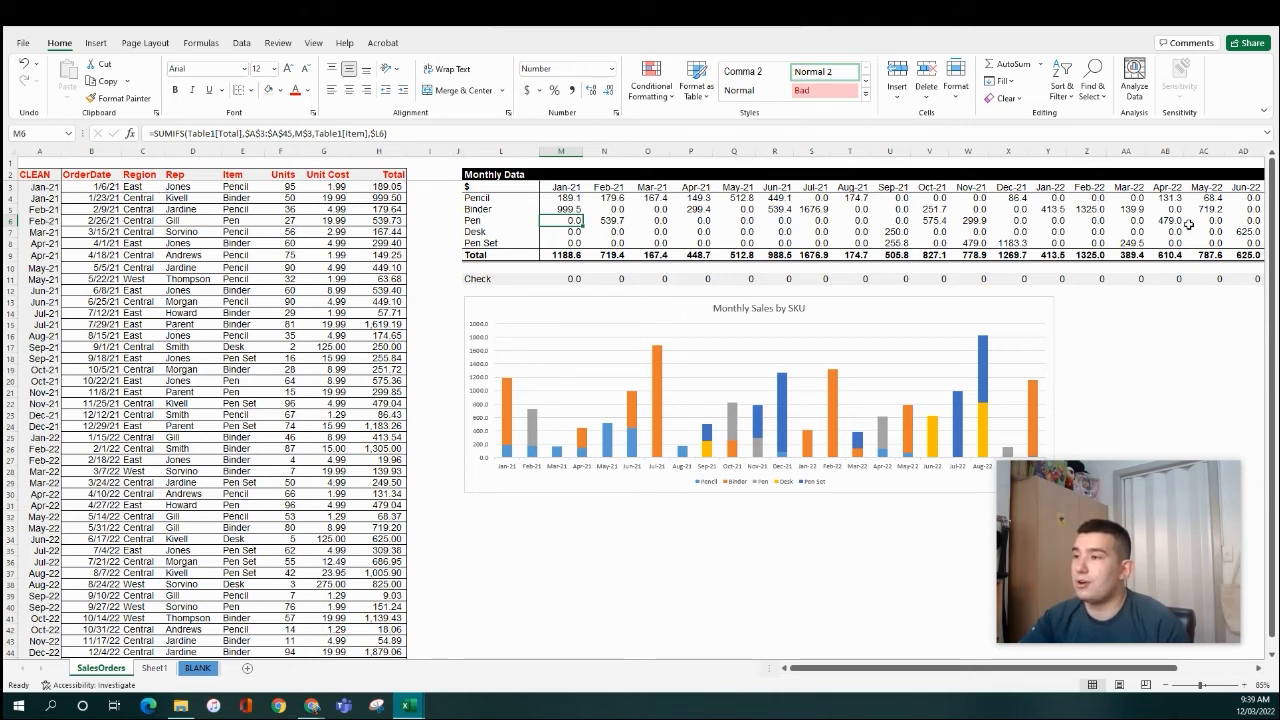
drag(572, 193, 1030, 186)
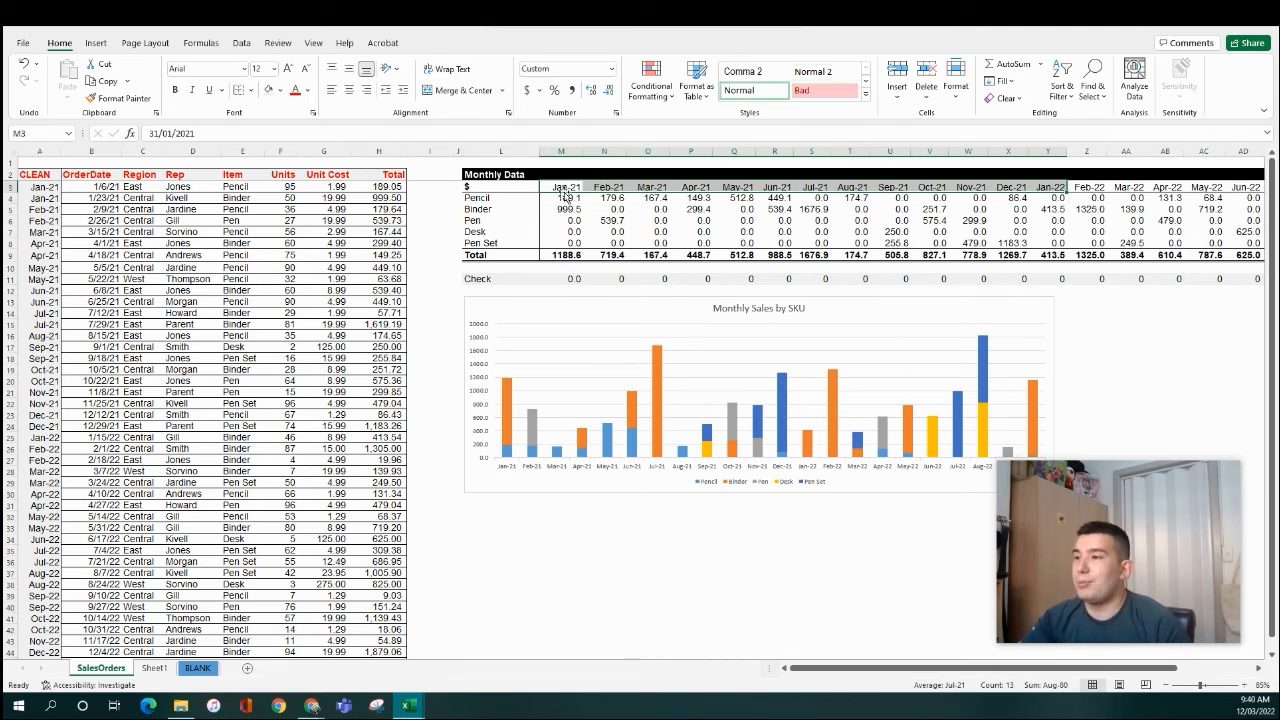
drag(567, 256, 1053, 188)
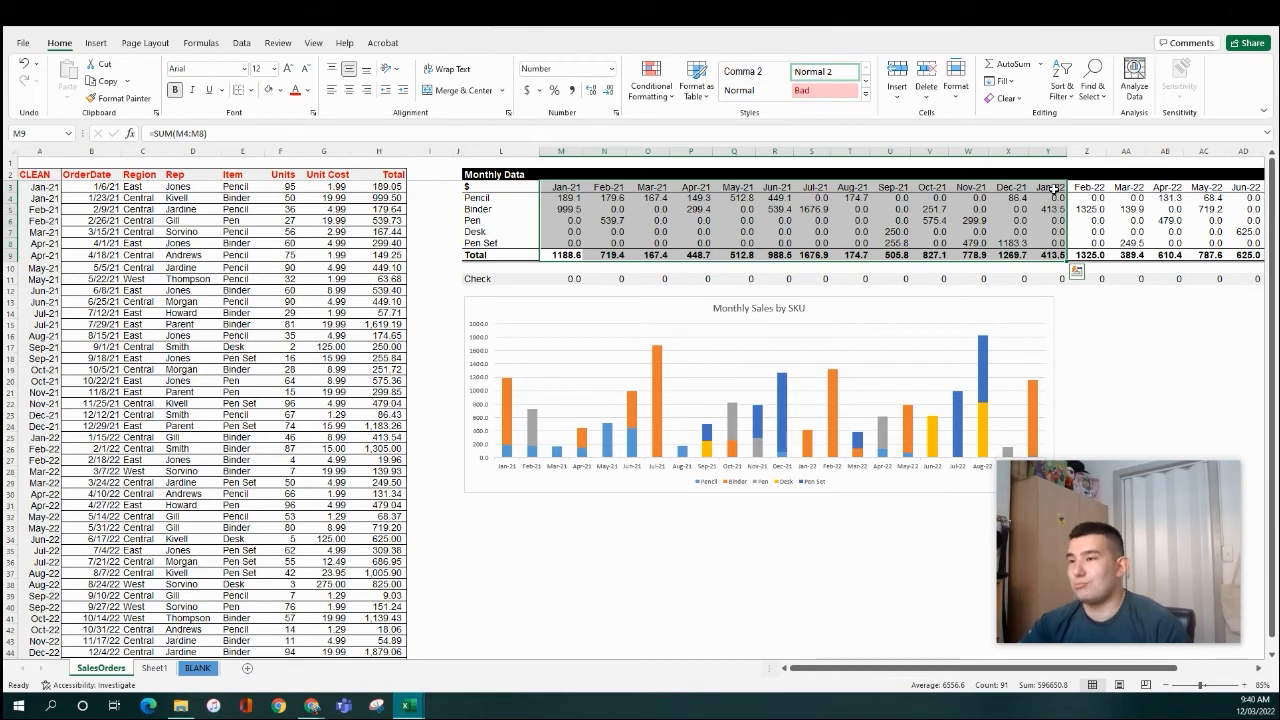
- Check M6's SUMIFS formula, then insert two blank rows at the top of the sheet
click(562, 222)
click(436, 137)
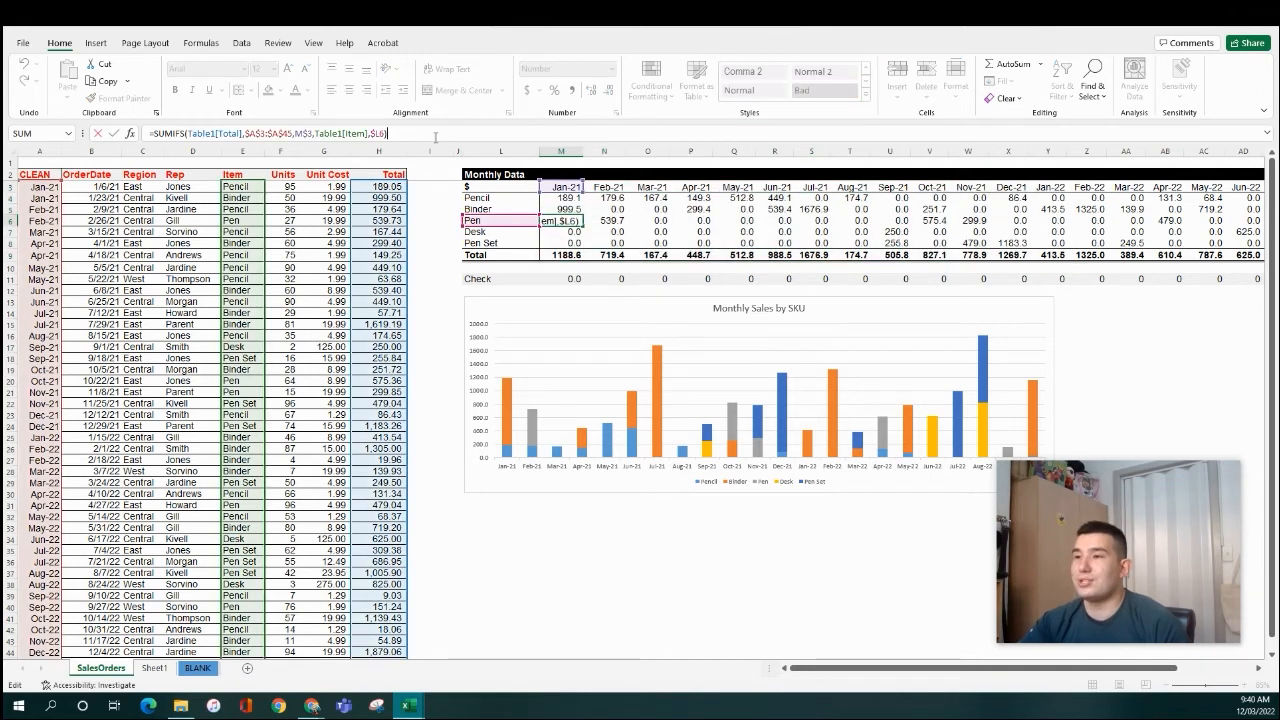
click(476, 243)
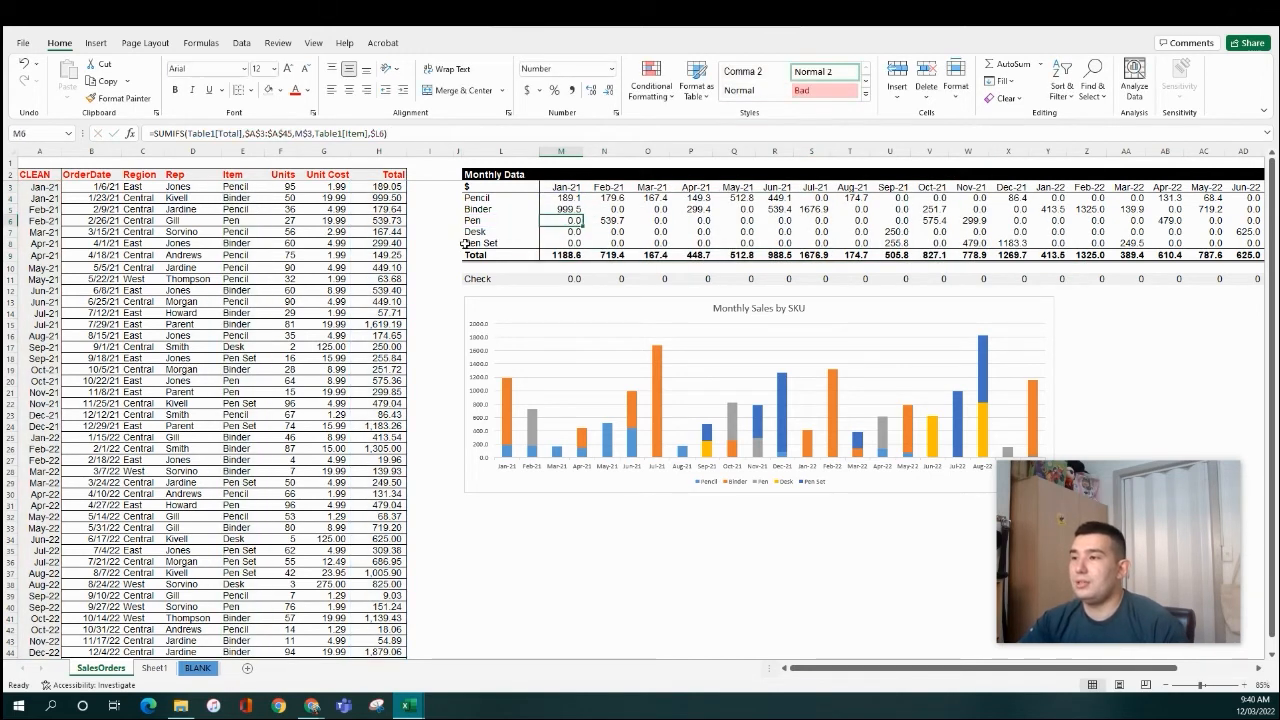
click(490, 176)
key(Left)
click(483, 175)
key(alt+h)
key(i)
key(r)
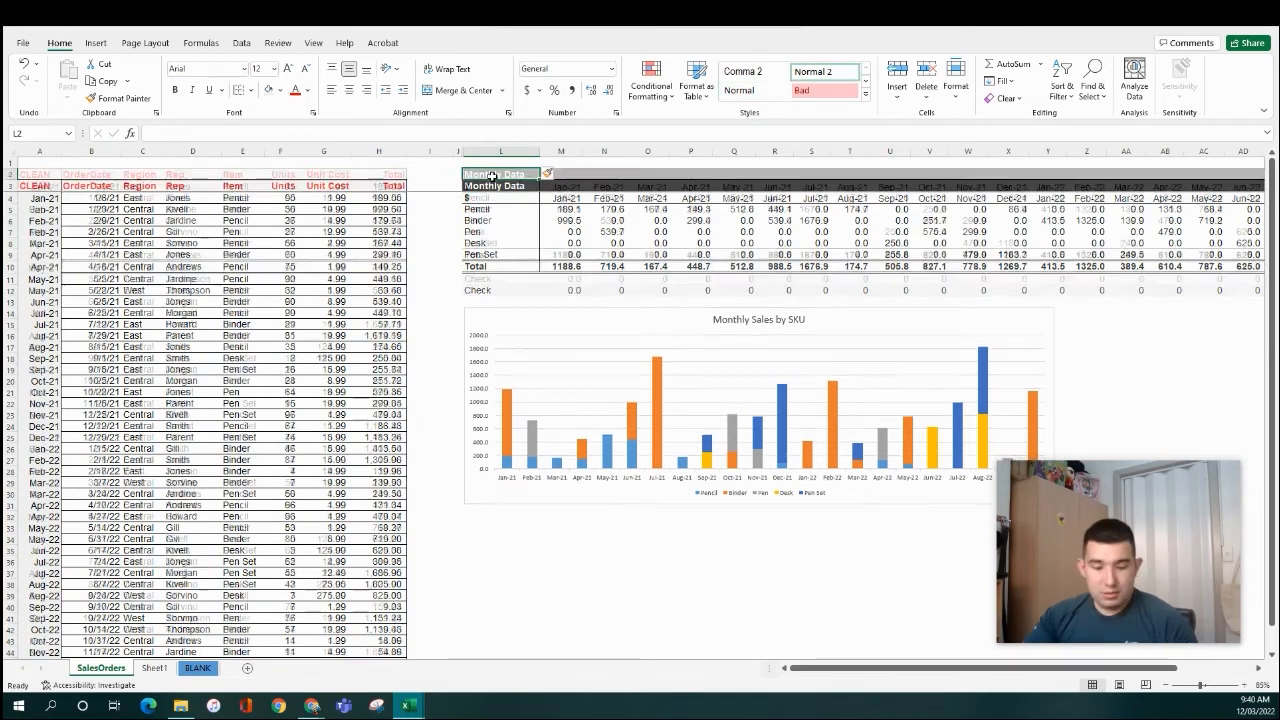
key(F4)
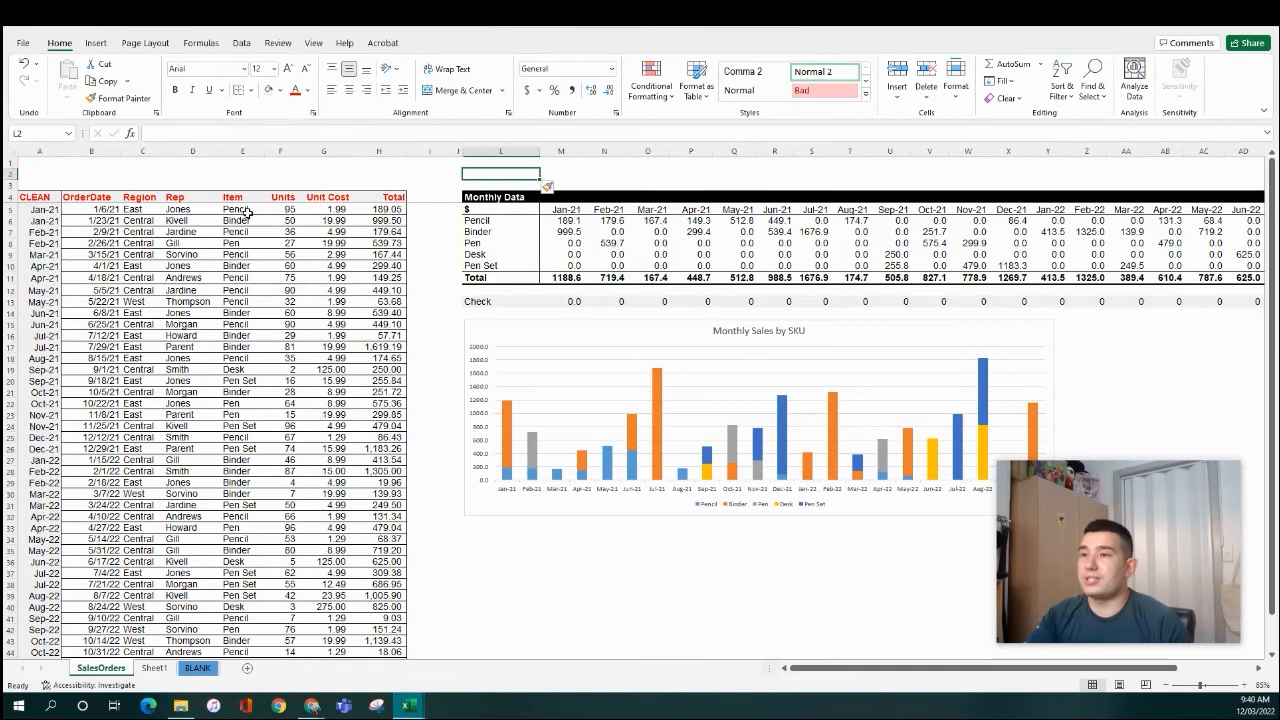
- Review the shifted Monthly Data table's formula cells, month headers and Binder row
click(213, 209)
click(548, 241)
drag(486, 199, 848, 289)
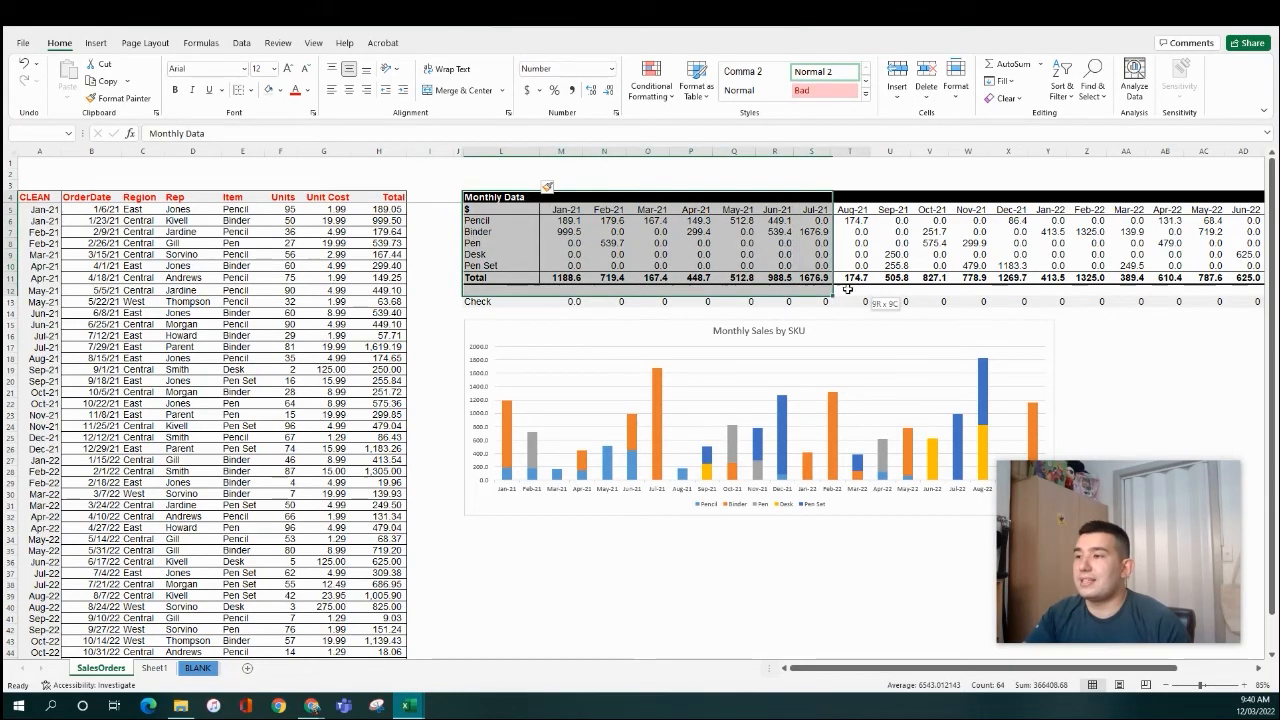
click(554, 242)
click(505, 232)
click(566, 209)
click(496, 232)
- Copy a rep name from the order table's Rep column into L2 and fill L2 pale gold
click(180, 211)
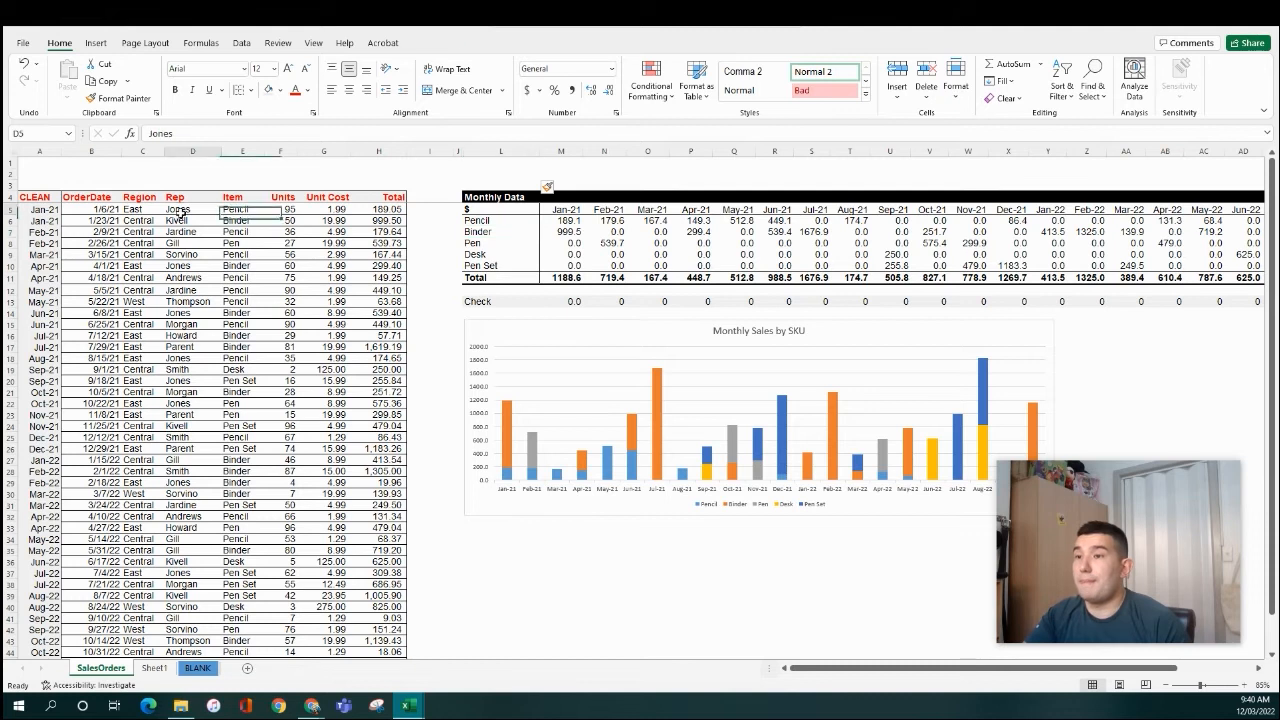
click(192, 132)
click(118, 98)
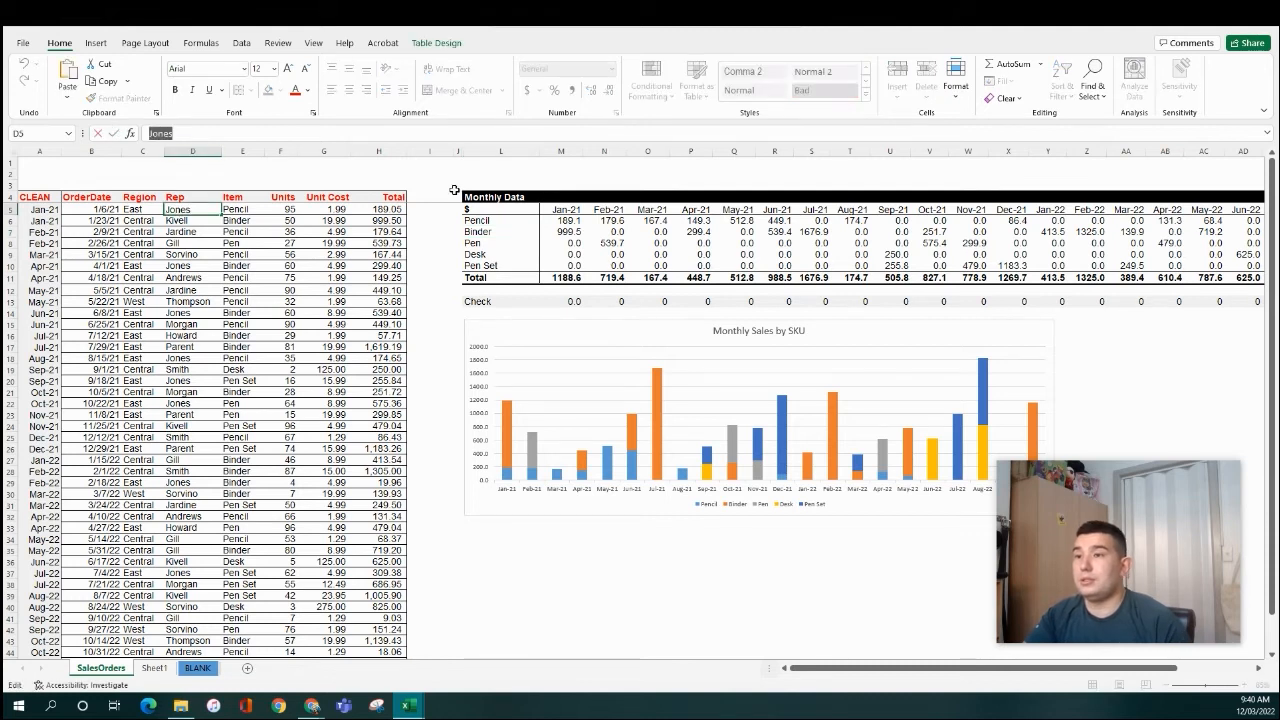
click(487, 170)
key(ctrl+v)
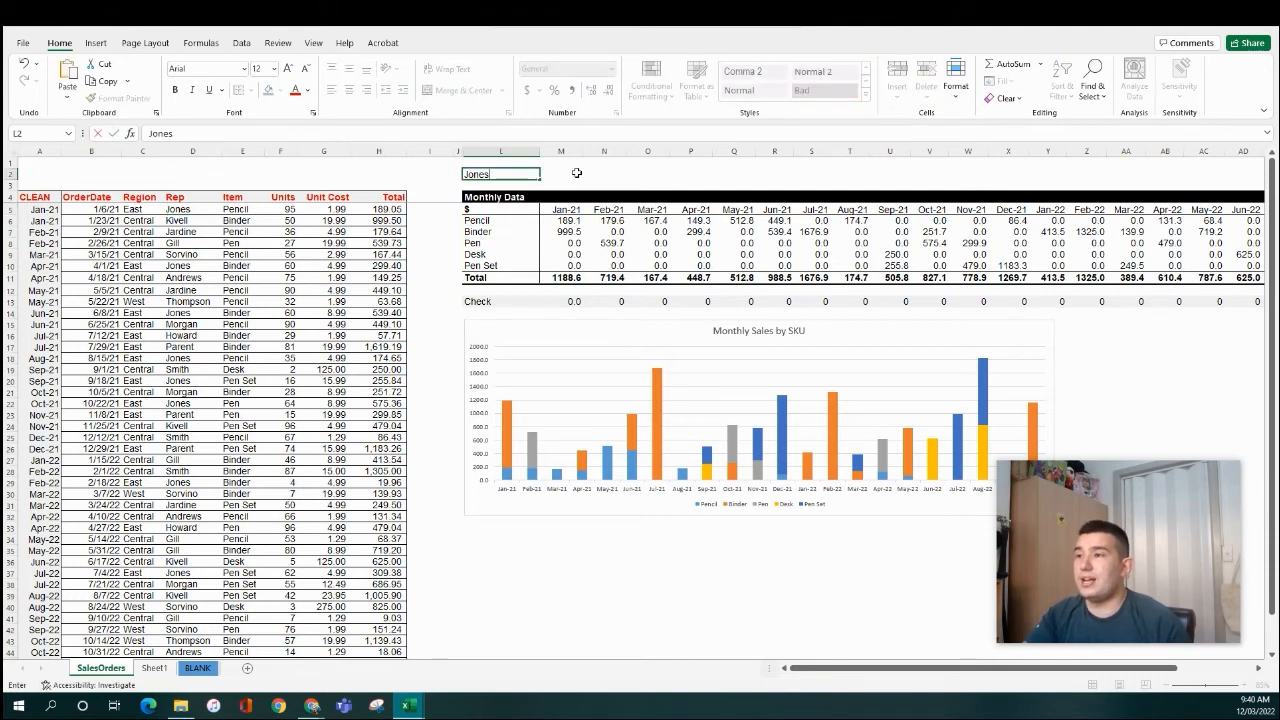
click(280, 90)
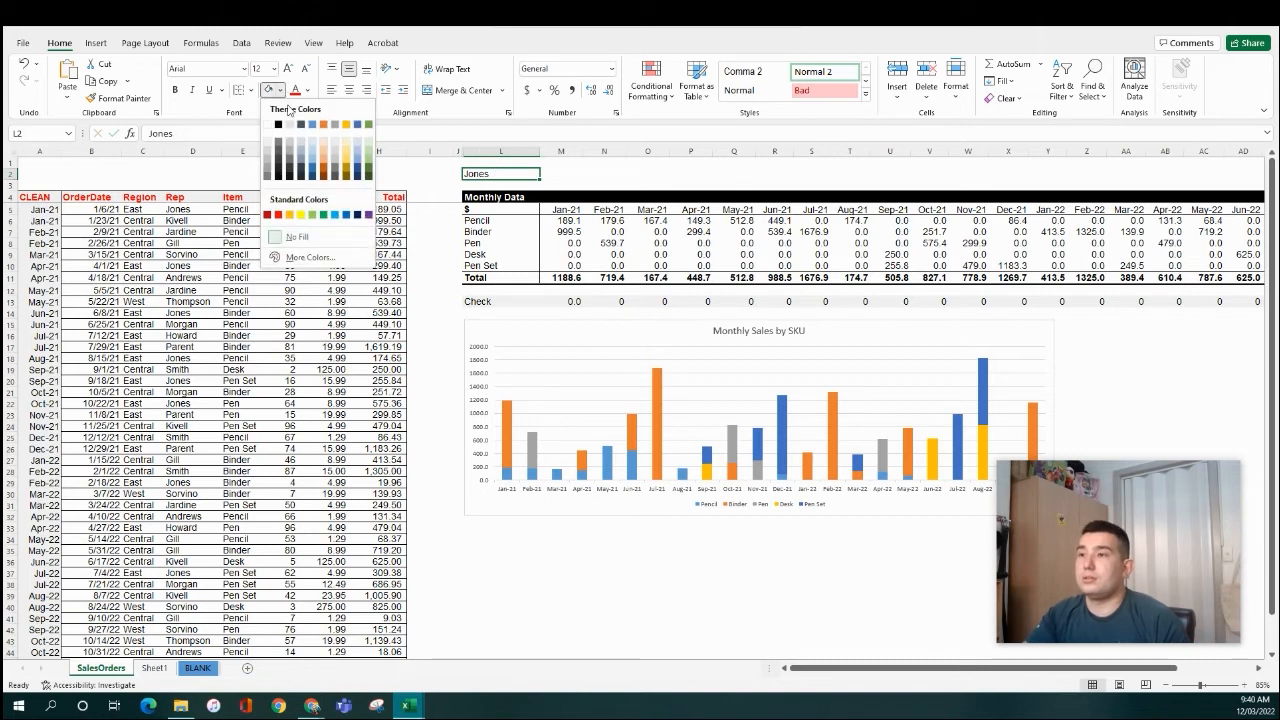
click(344, 146)
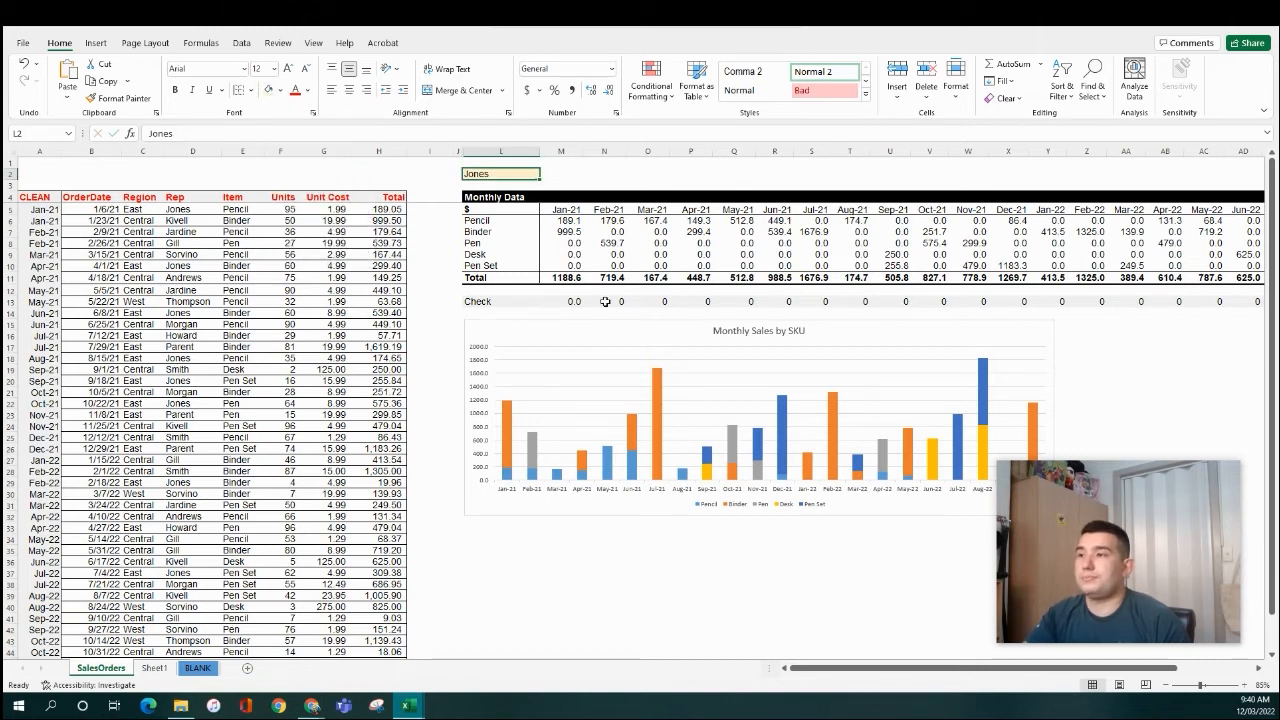
click(563, 220)
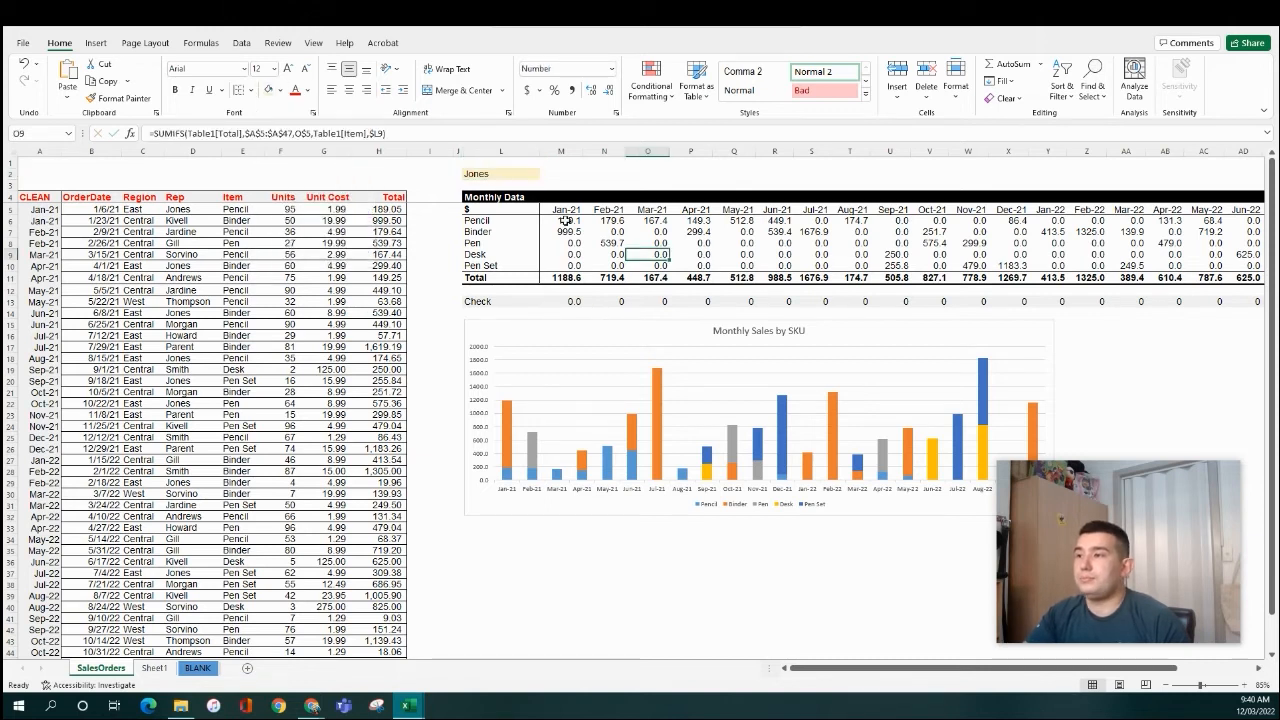
- Add Table1[Rep],$L$2 as a new criteria pair to M6's SUMIFS formula
click(386, 133)
text(,)
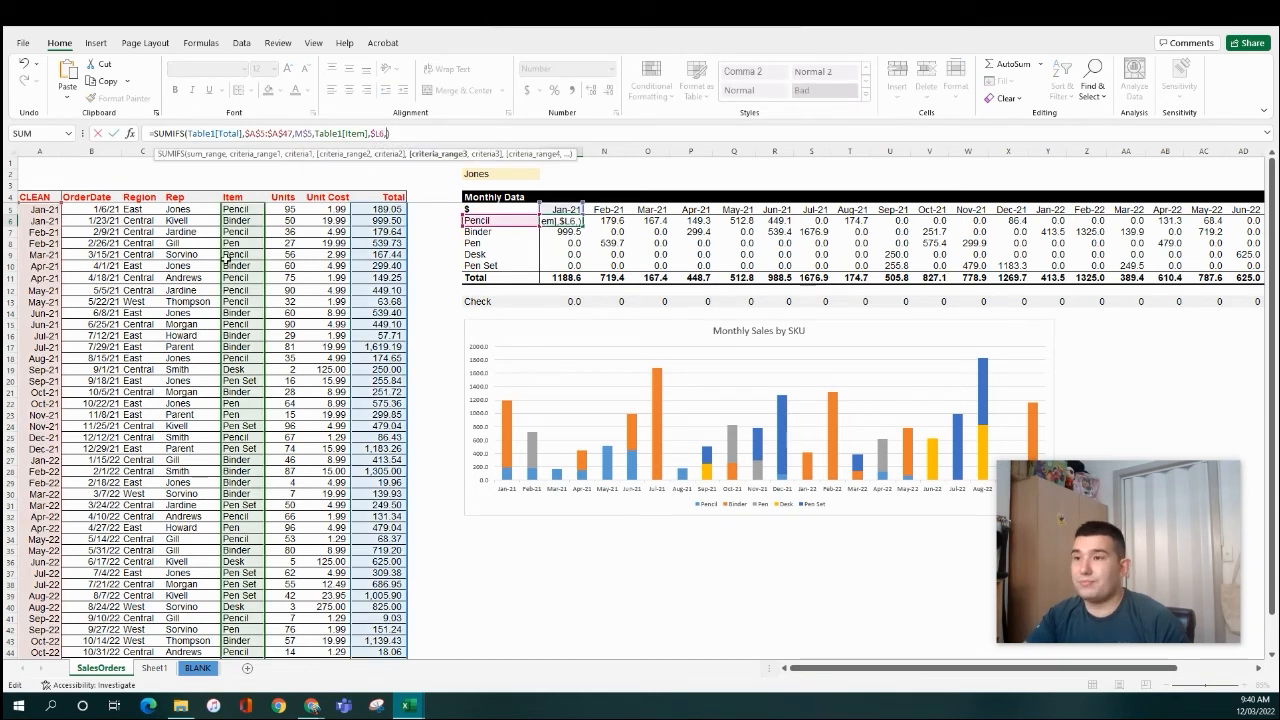
click(197, 209)
key(ctrl+shift+Down)
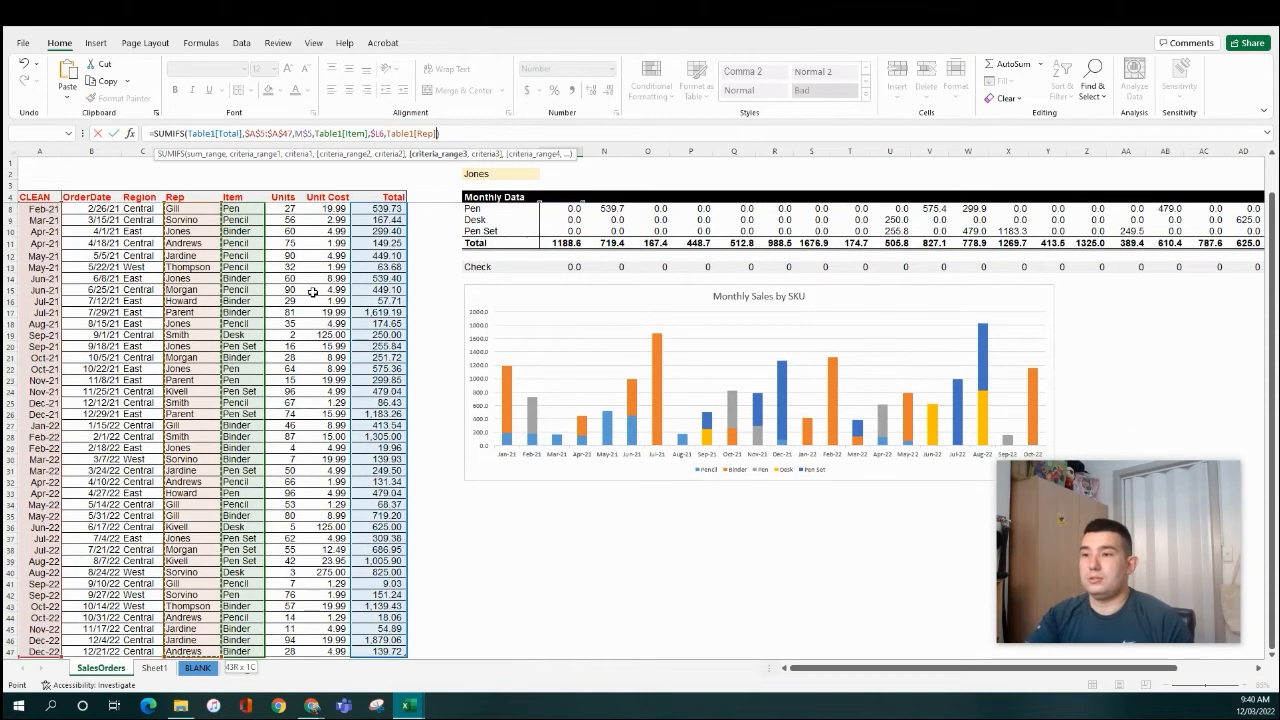
text(,)
click(514, 173)
key(F4)
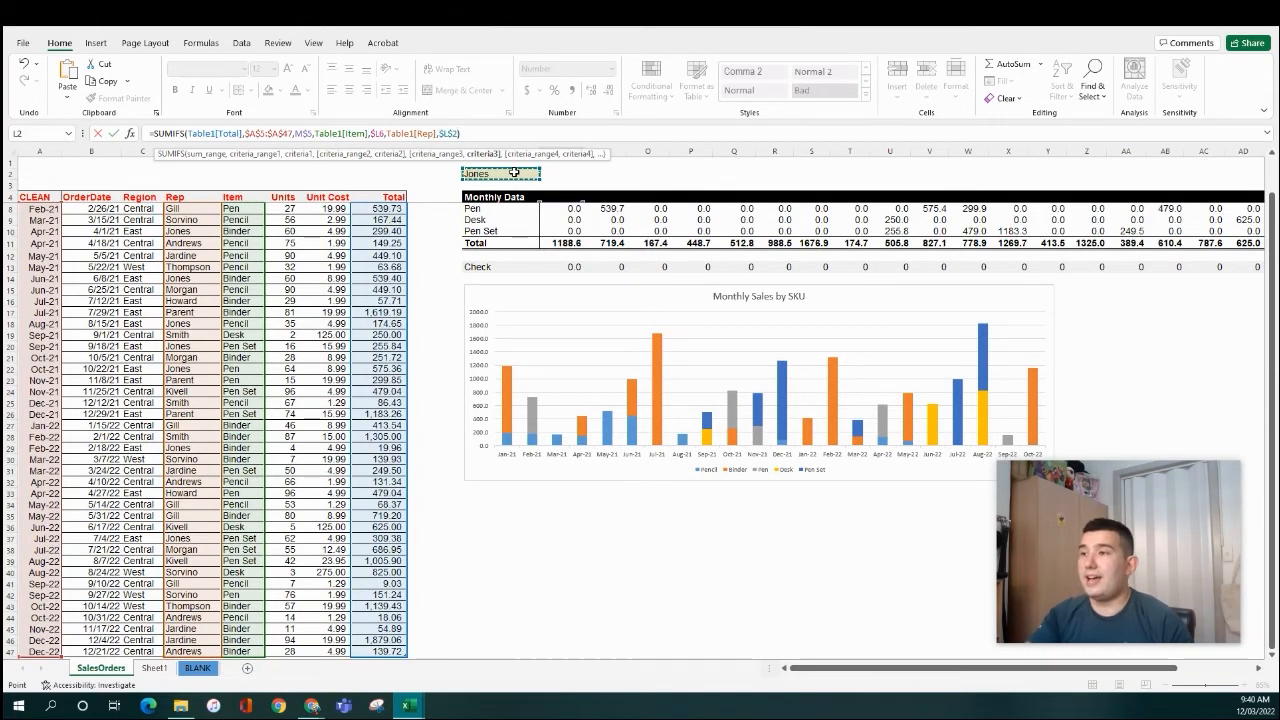
scroll(480, 190, up, 1)
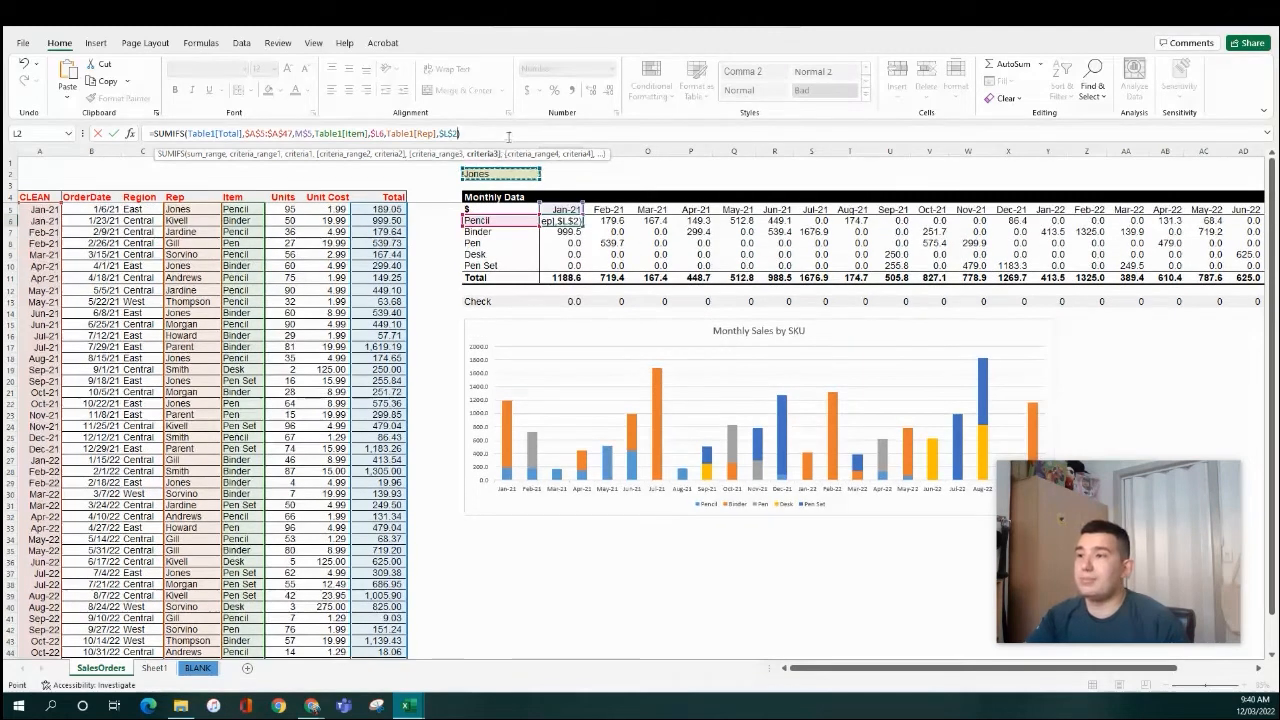
key(Return)
- Copy the updated M6 formula across all item rows and months of the Monthly Data grid
key(Up)
key(ctrl+c)
key(shift+Down)
key(shift+Down)
key(shift+Down)
key(shift+Down)
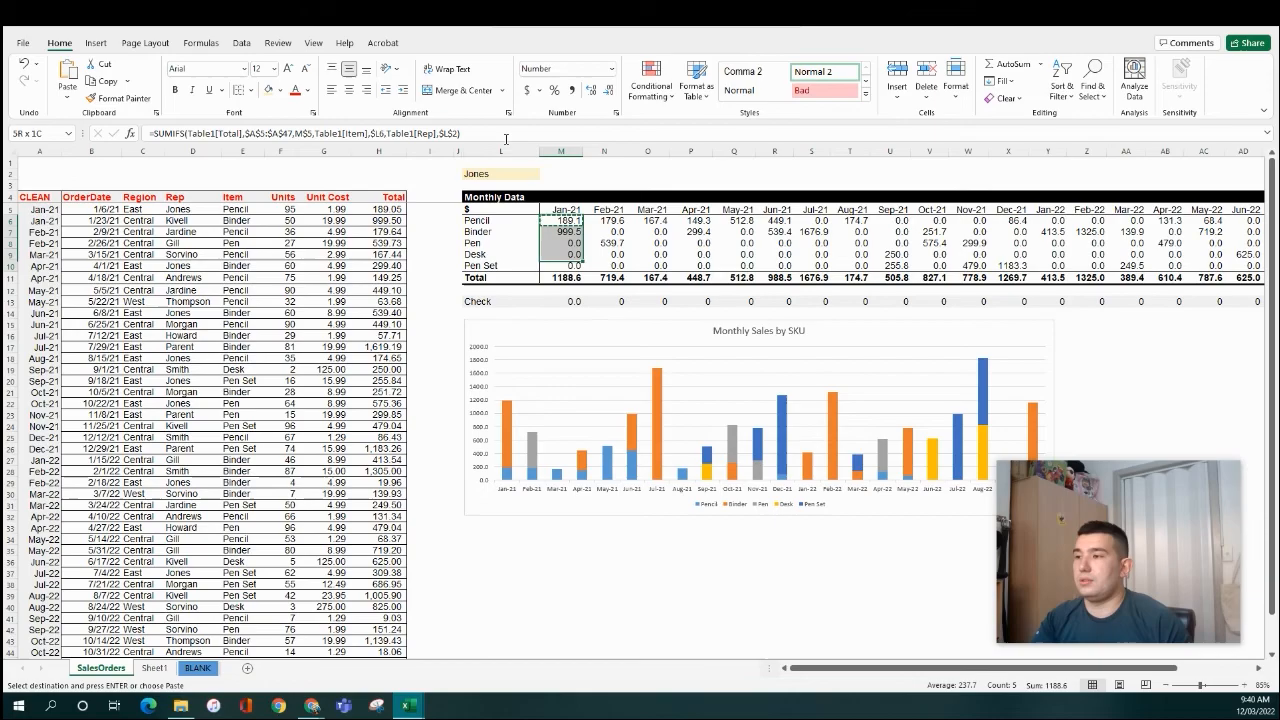
key(ctrl+shift+Right)
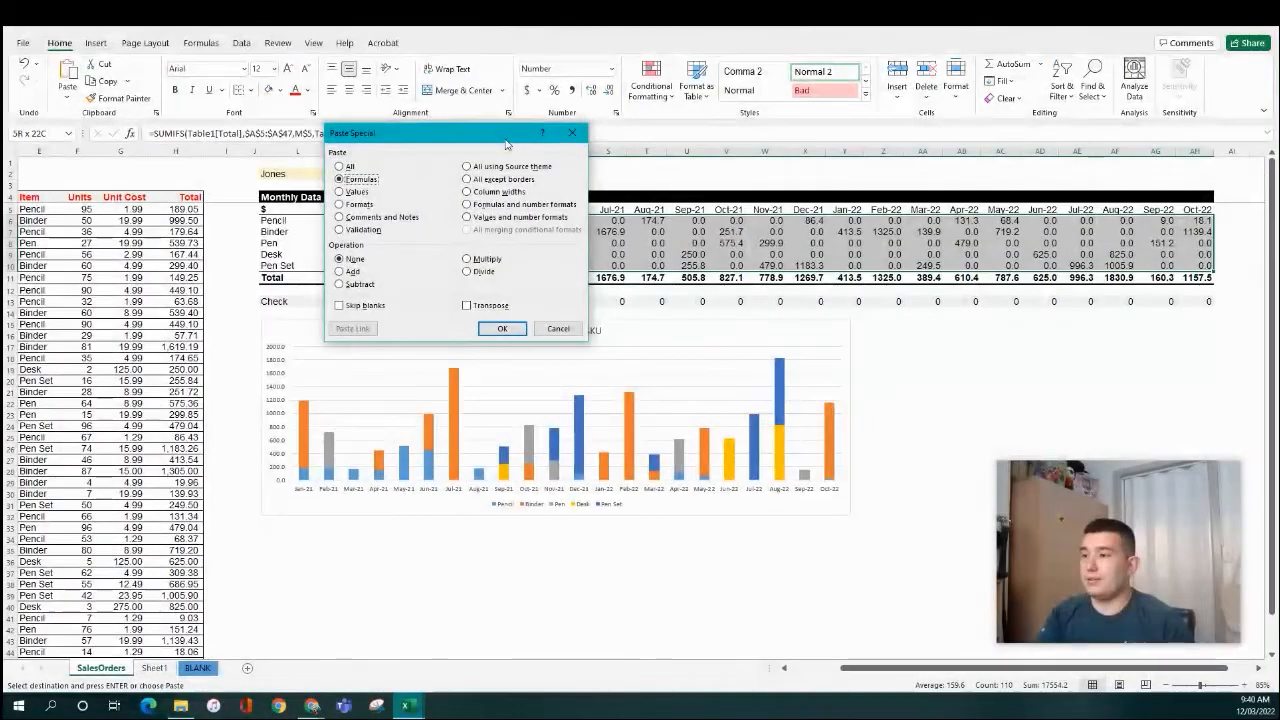
click(497, 329)
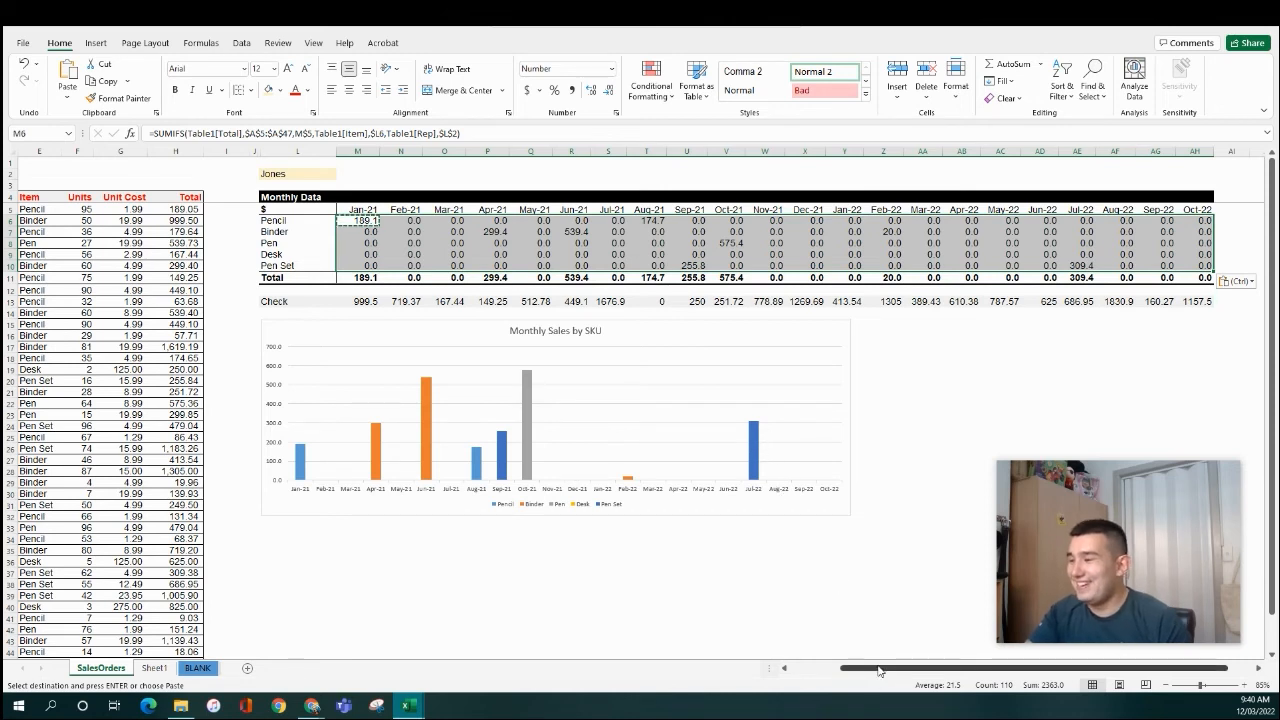
drag(1100, 668, 1050, 668)
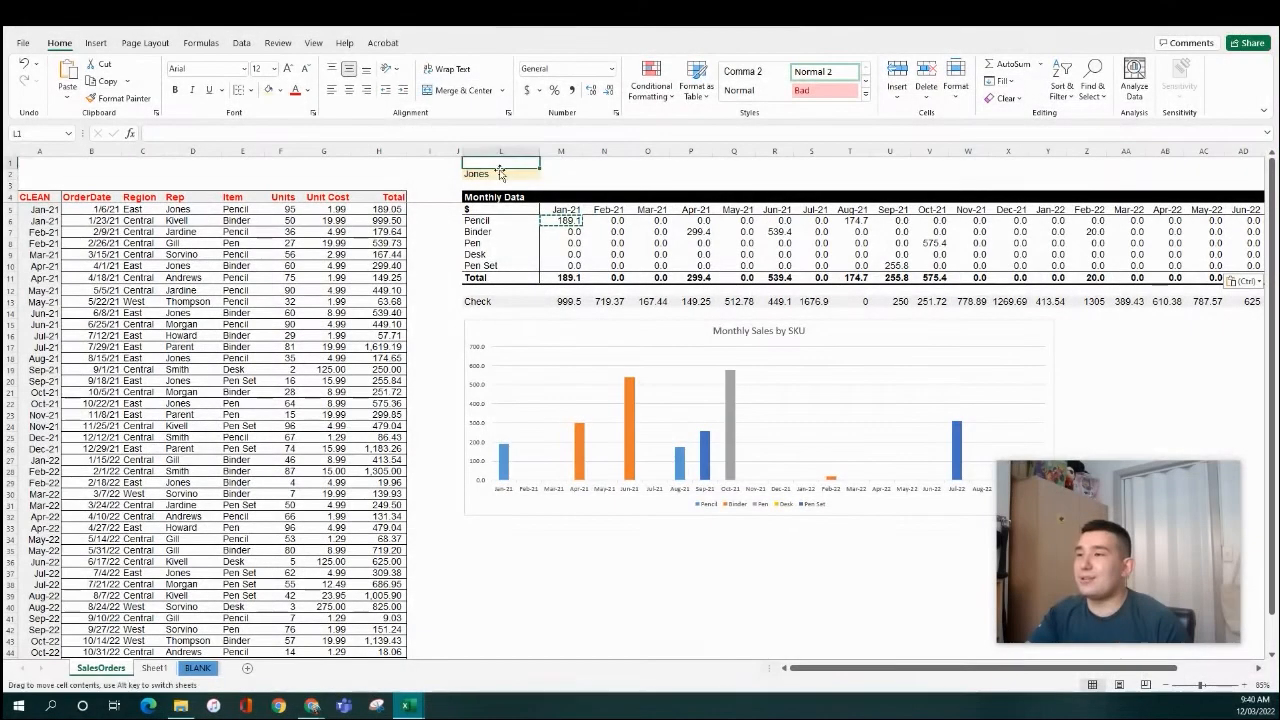
- Add Table1[Rep],$L$2 as an extra criteria pair to the Jan-21 Check formula in M13
click(500, 173)
click(566, 302)
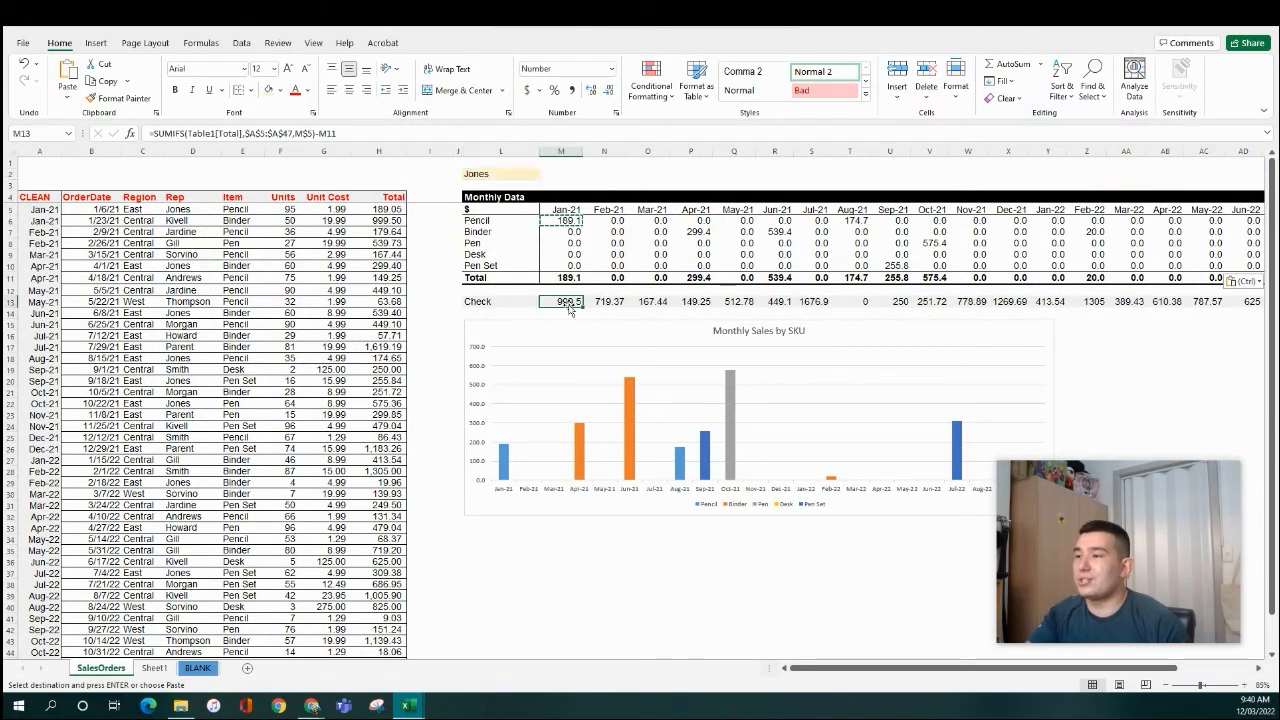
double_click(578, 305)
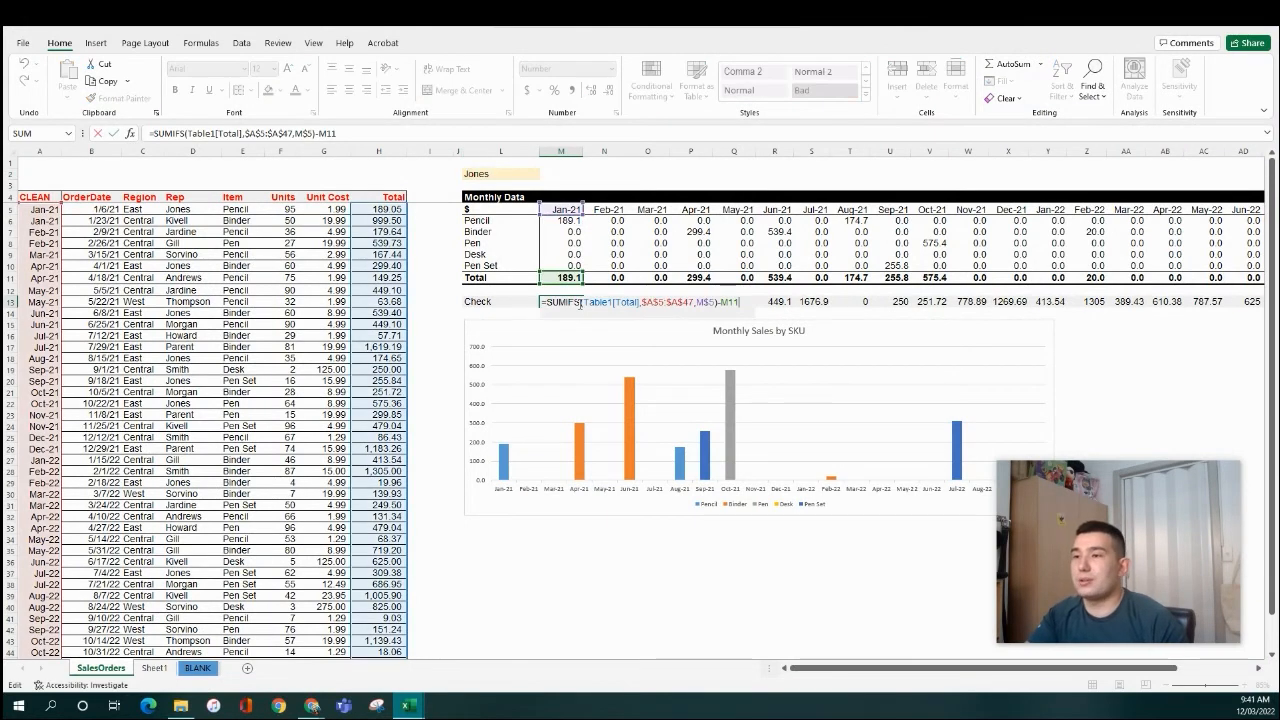
click(320, 134)
click(320, 134)
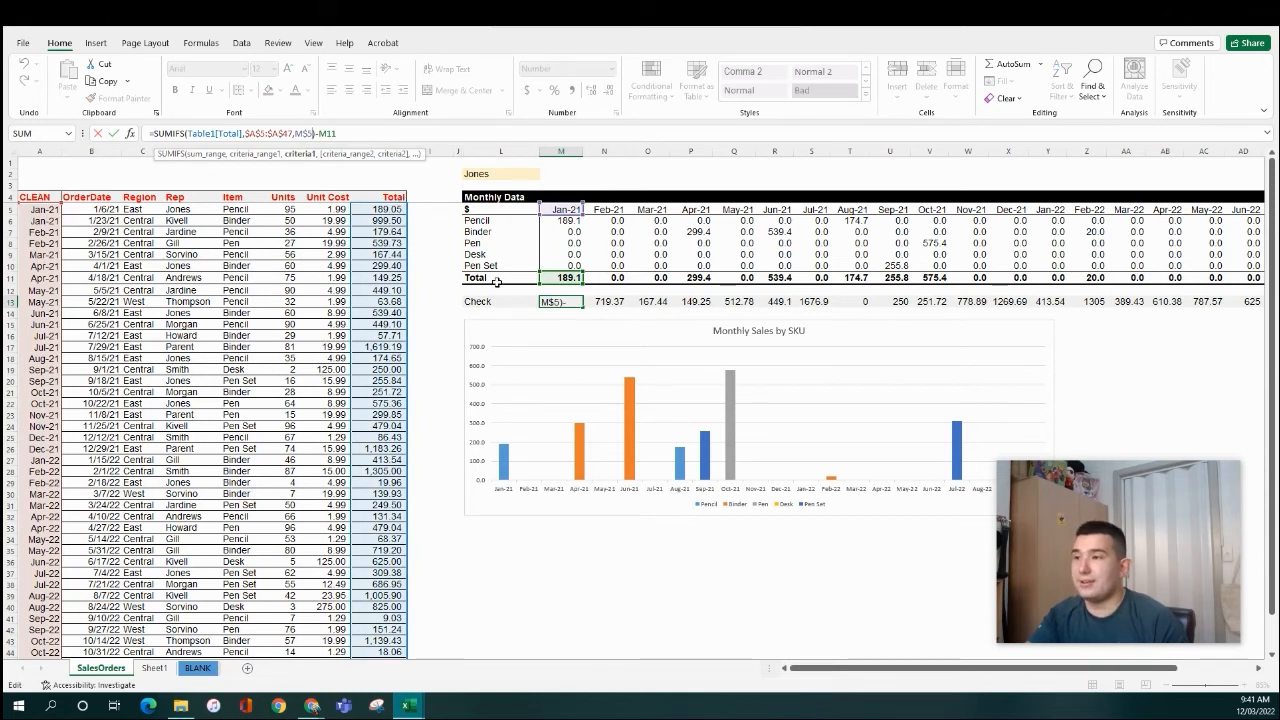
text(,)
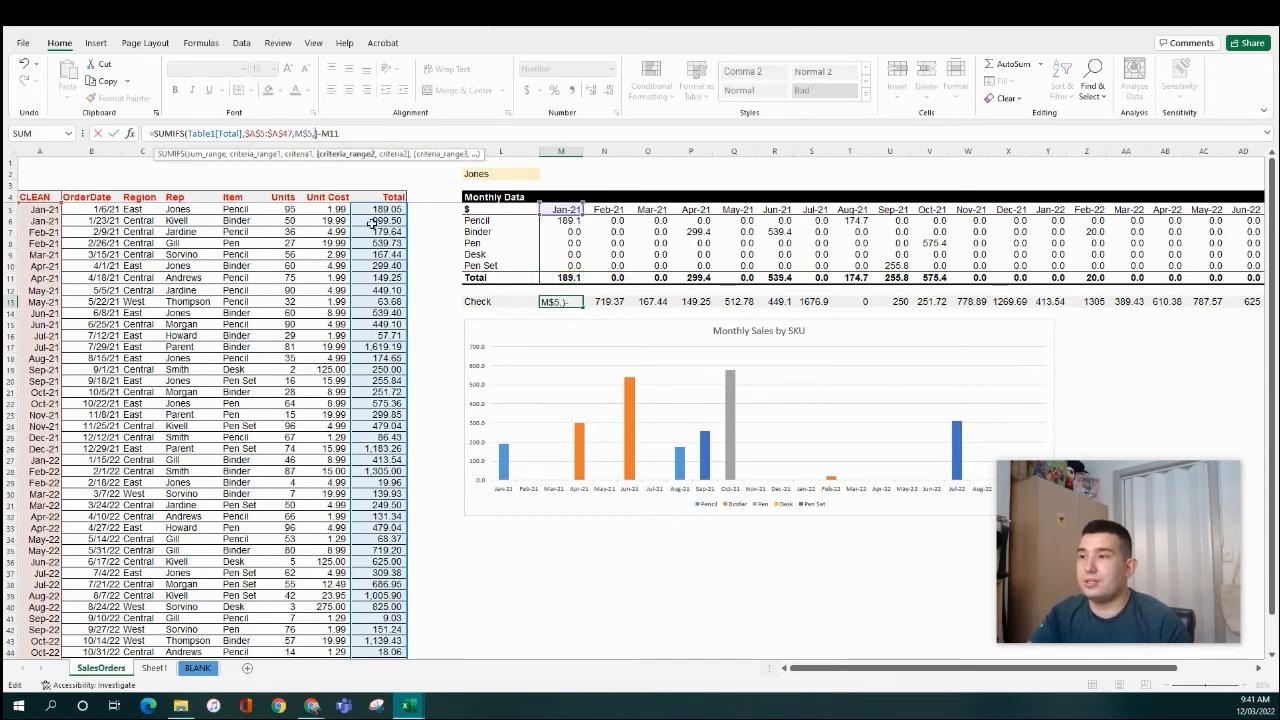
click(201, 210)
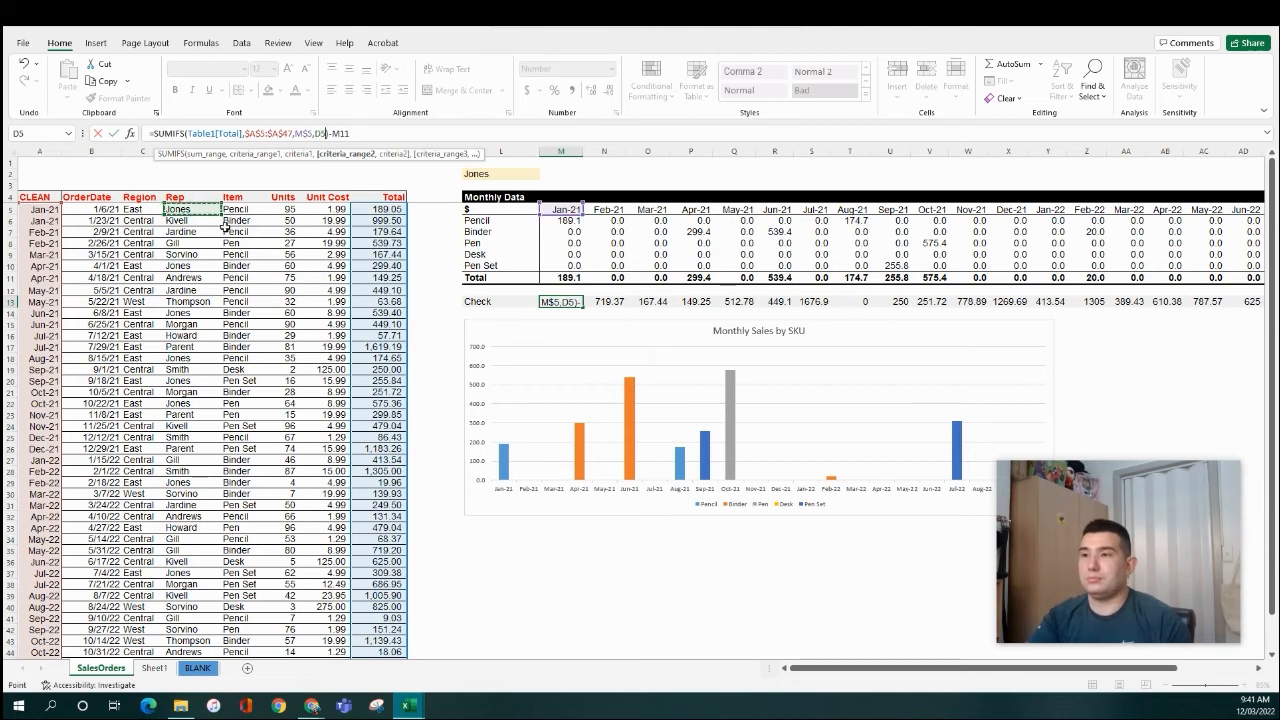
scroll(224, 228, down, 1)
click(186, 193)
text(,)
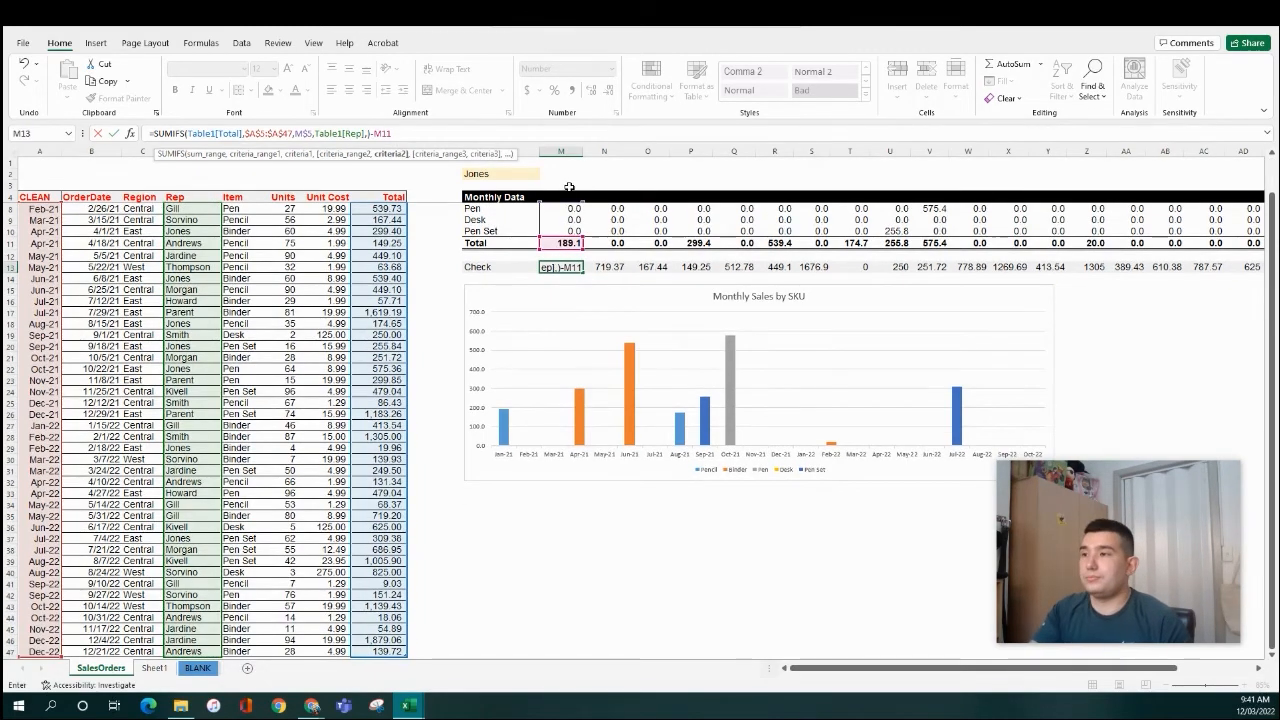
click(509, 174)
key(F4)
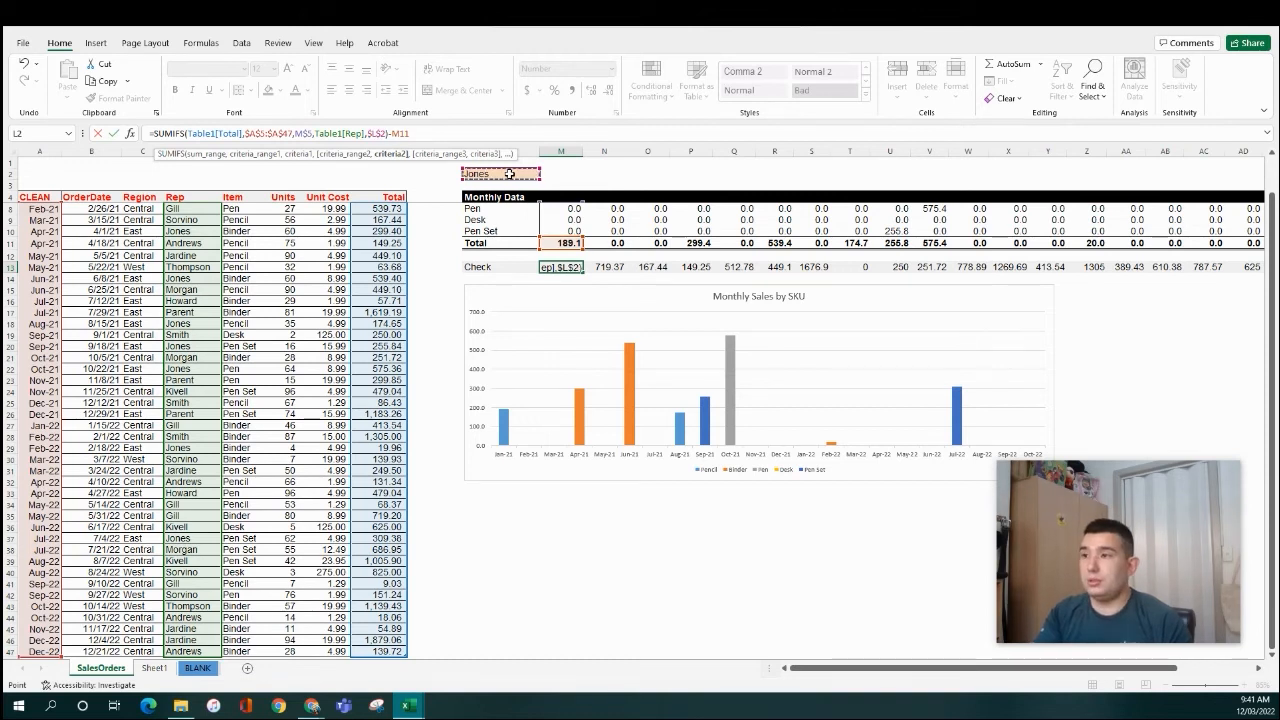
key(ctrl+Return)
- Paste M13's formula only across the Check row through AH13
key(ctrl+c)
key(ctrl+shift+Right)
key(ctrl+alt+v)
key(f)
key(Return)
- Verify the filtered monthly totals (Jan-21 189.1, Jul-22 309.4) and return to the yellow rep cell
scroll(555, 357, up, 1)
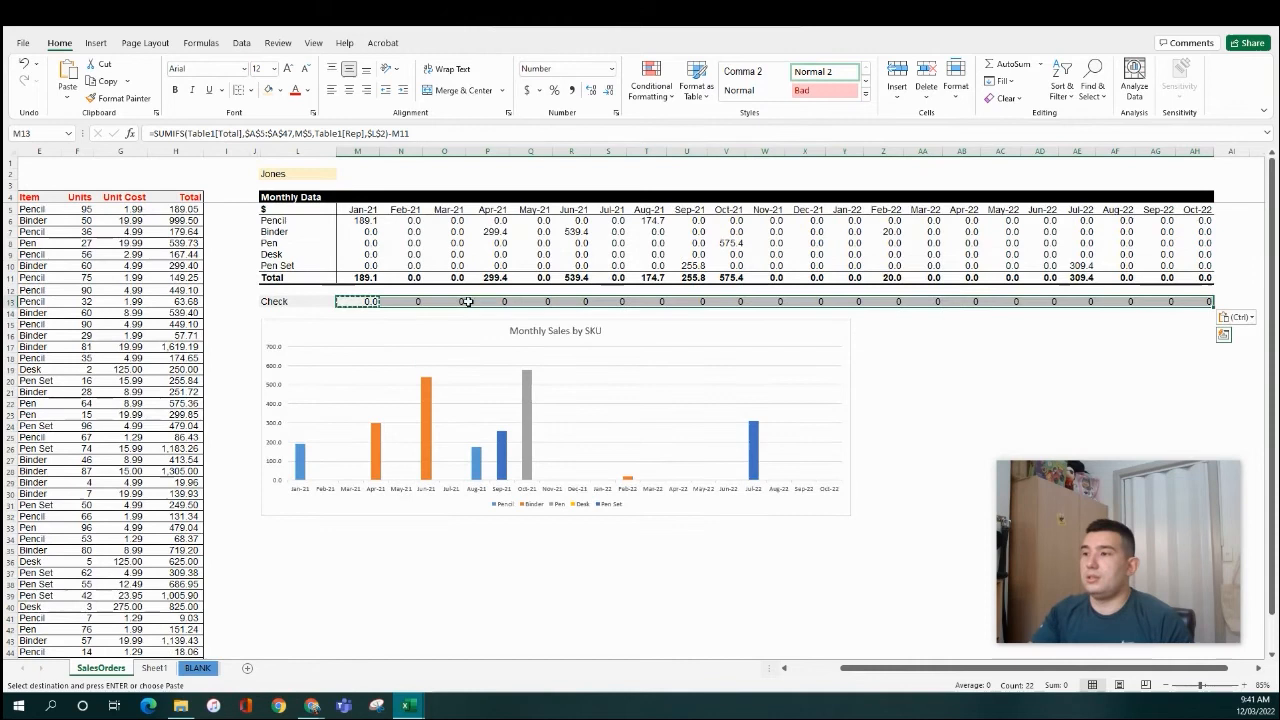
click(452, 252)
click(955, 254)
drag(777, 280, 1052, 280)
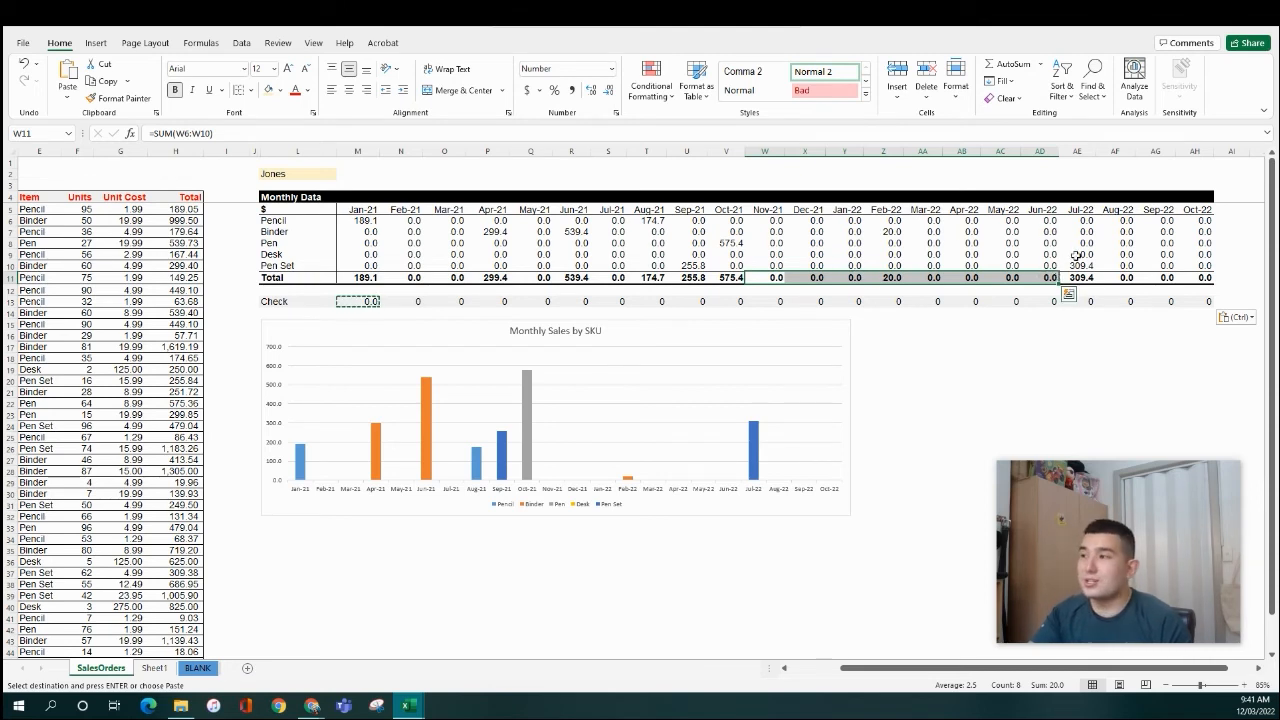
click(710, 266)
key(Home)
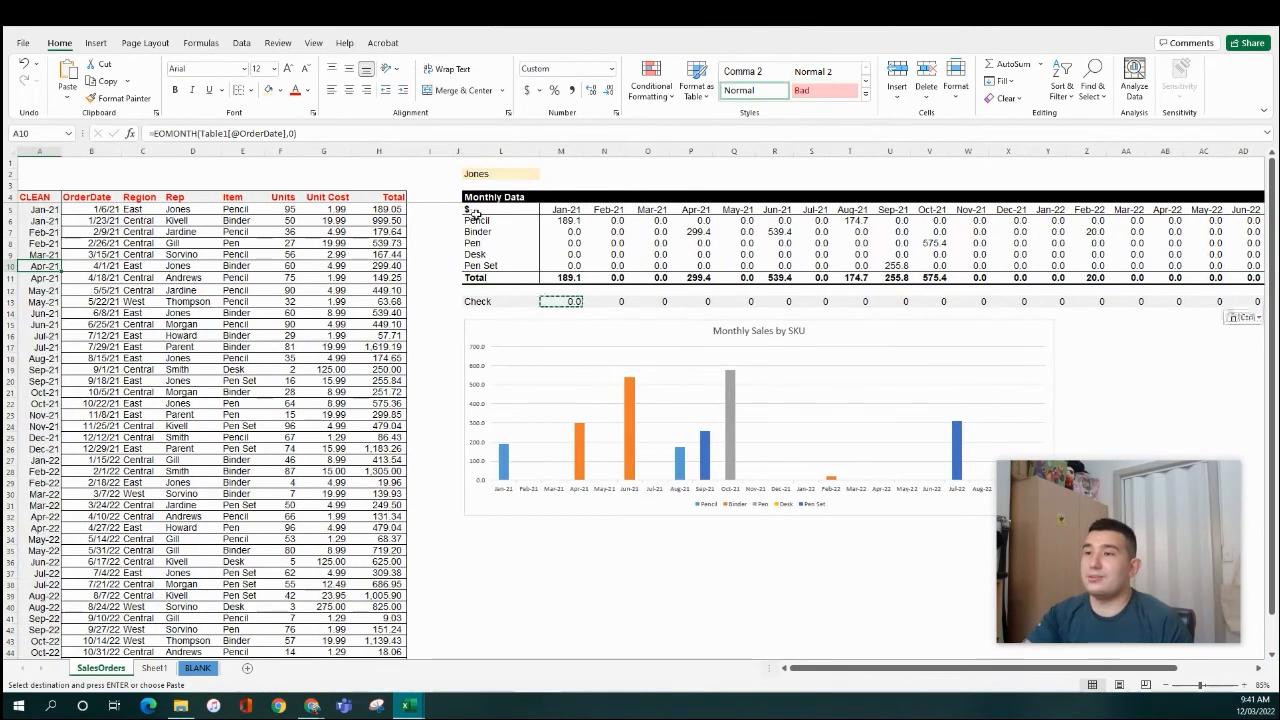
click(191, 215)
click(515, 172)
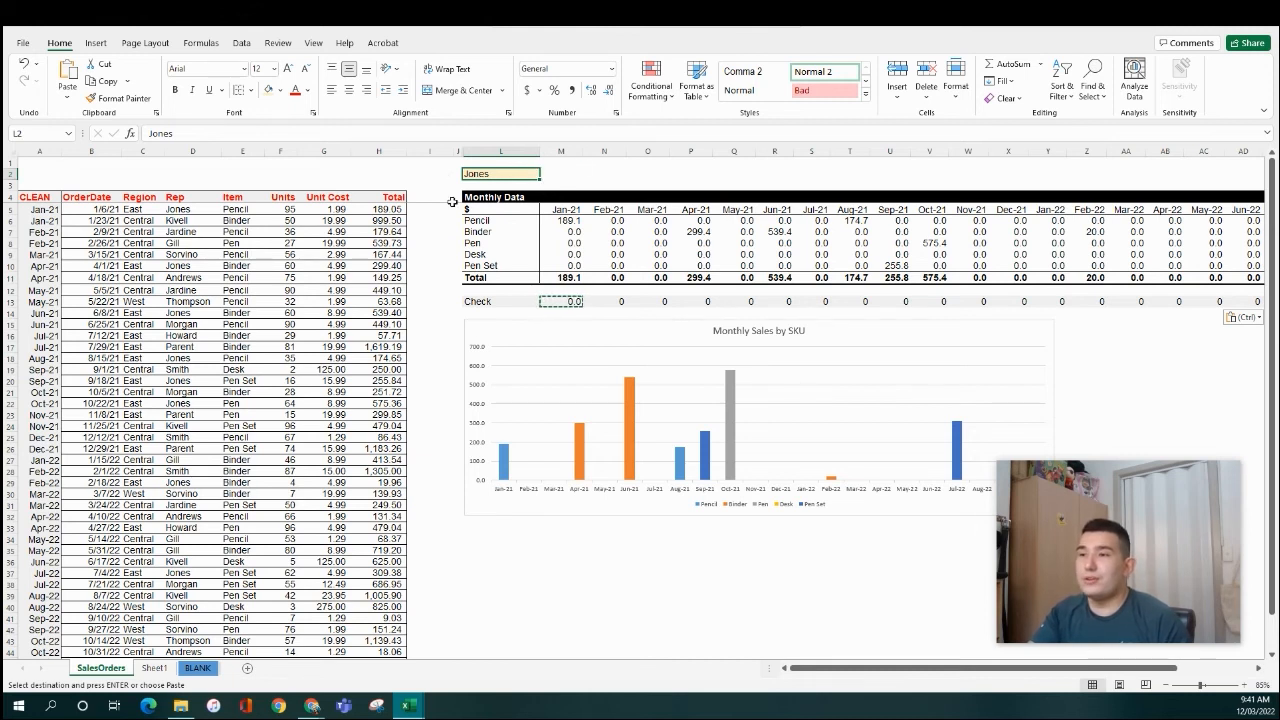
double_click(519, 174)
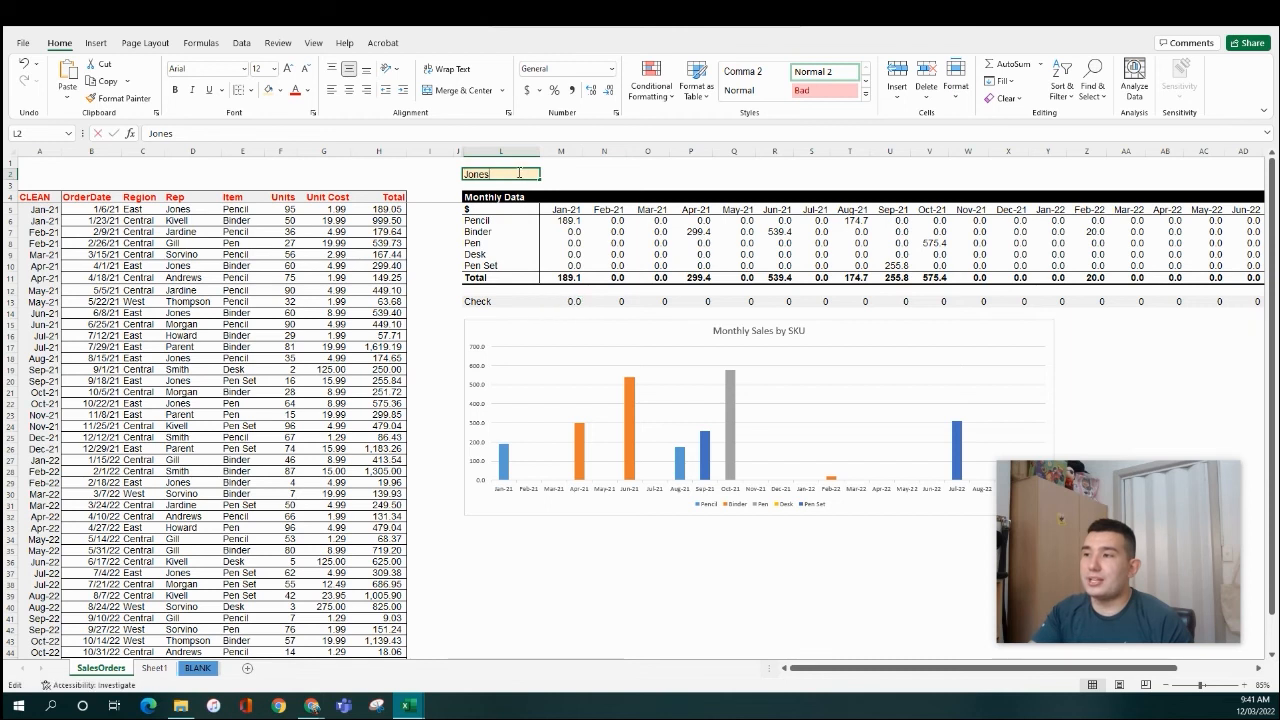
text(s)
key(Return)
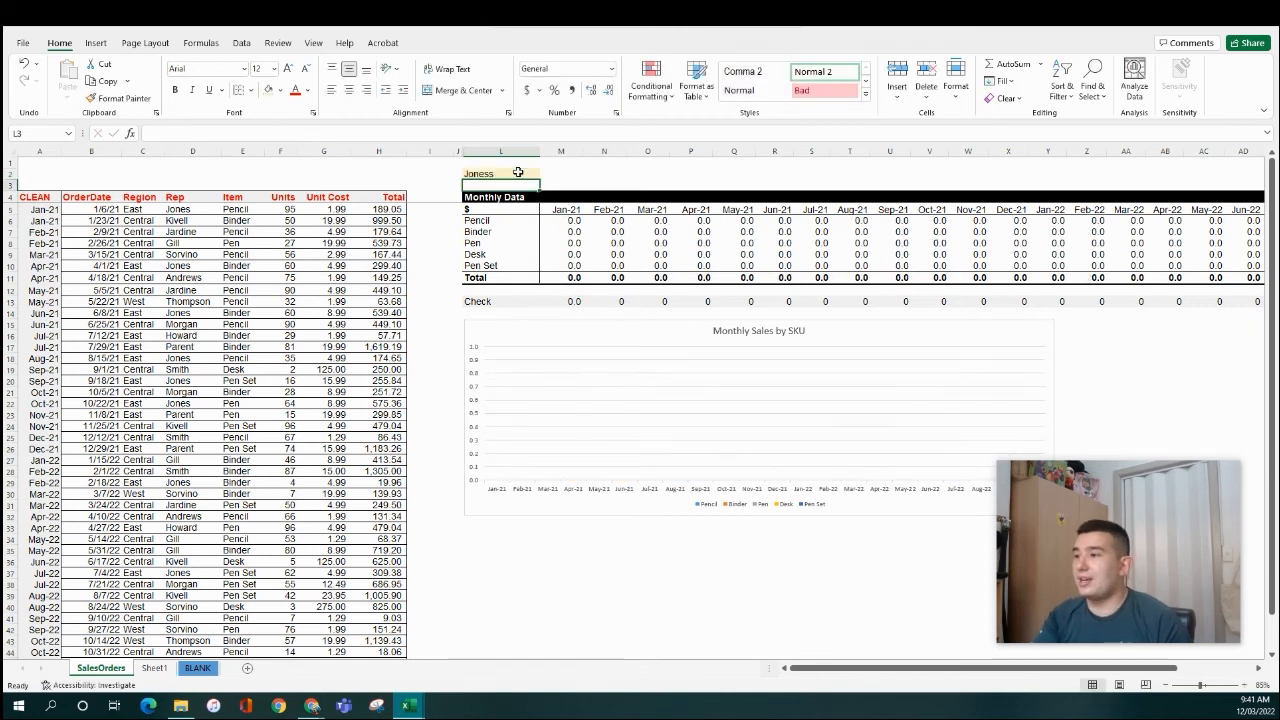
key(ctrl+z)
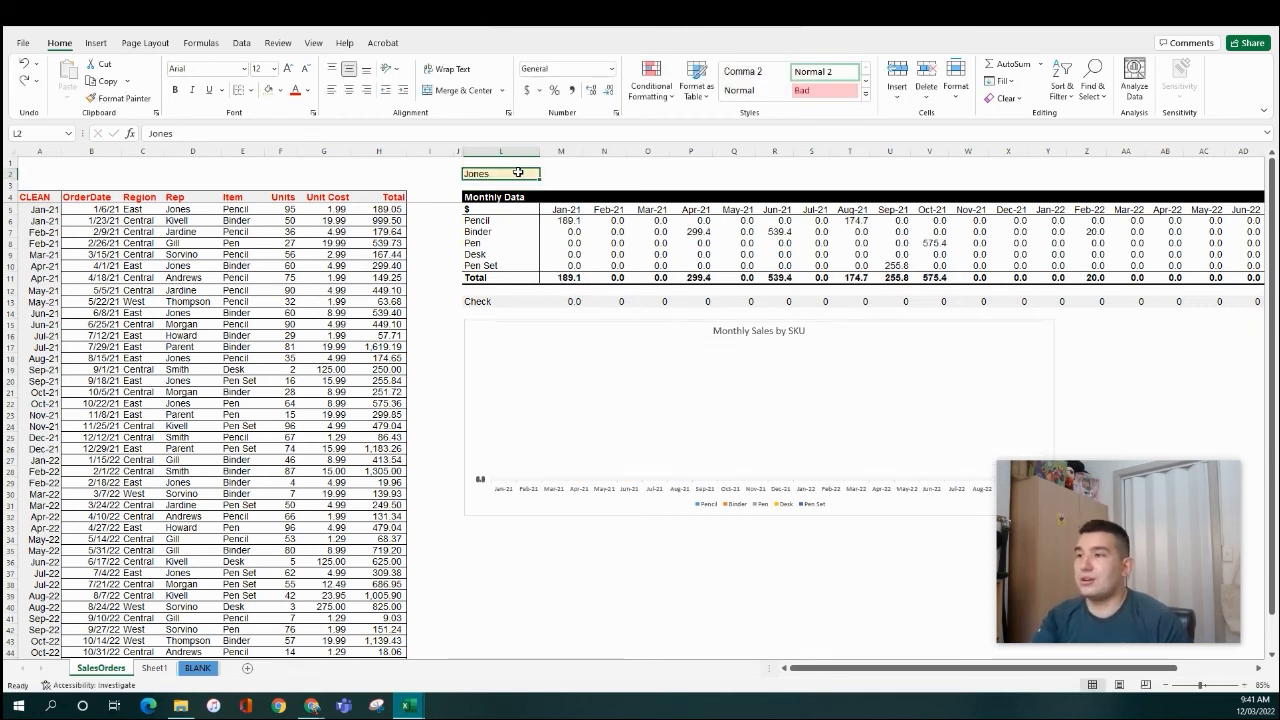
click(187, 219)
drag(238, 136, 148, 134)
key(ctrl+c)
key(Escape)
click(501, 174)
key(ctrl+v)
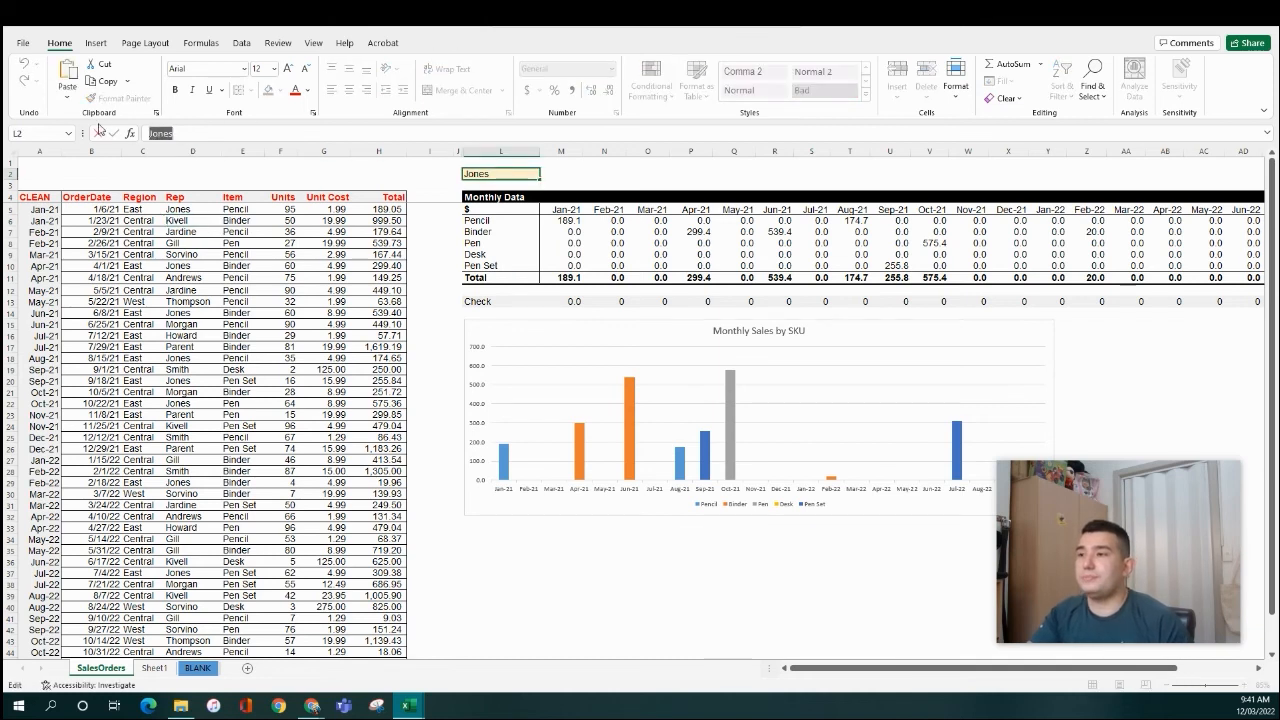
key(Tab)
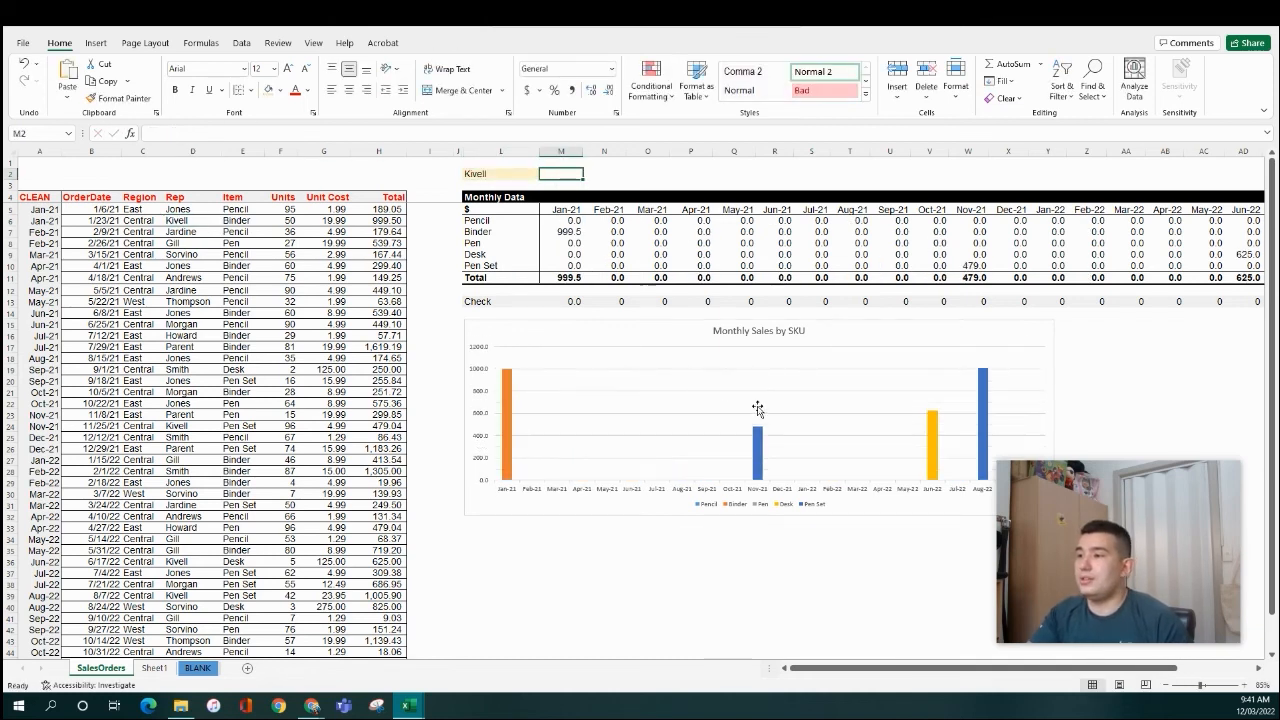
click(185, 254)
drag(212, 134, 148, 134)
key(ctrl+c)
key(Escape)
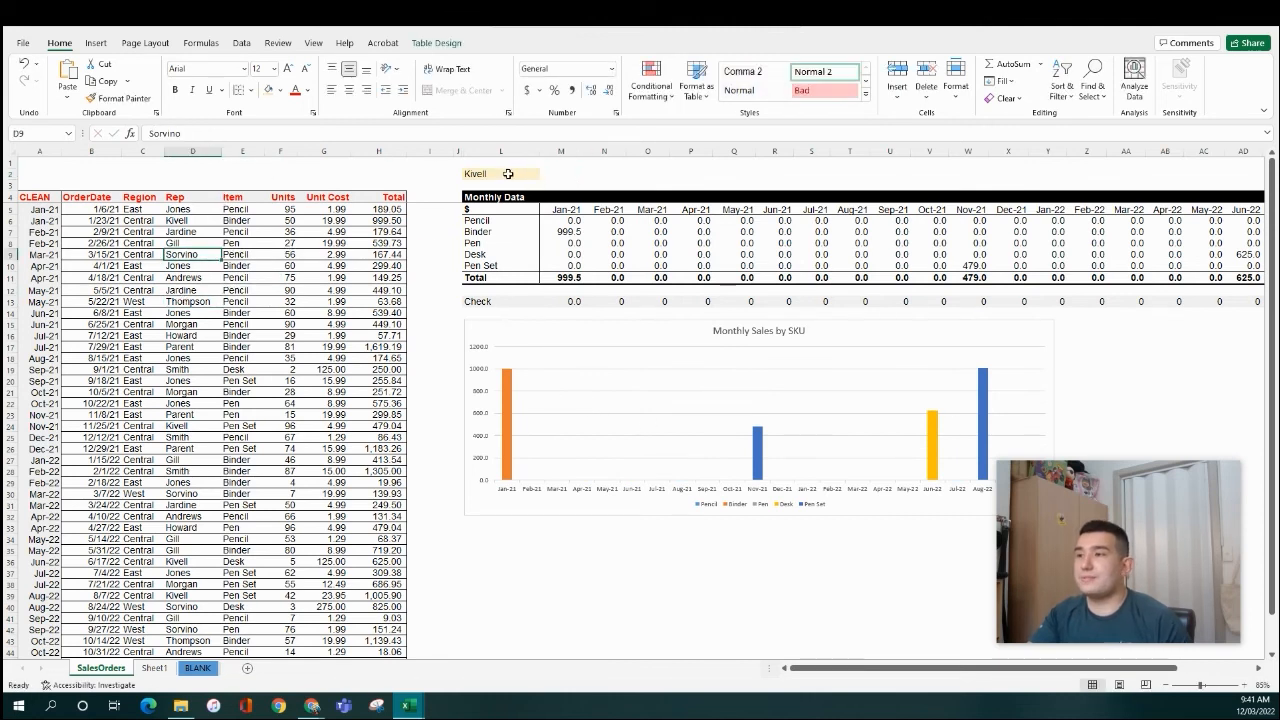
click(500, 174)
key(ctrl+v)
key(Return)
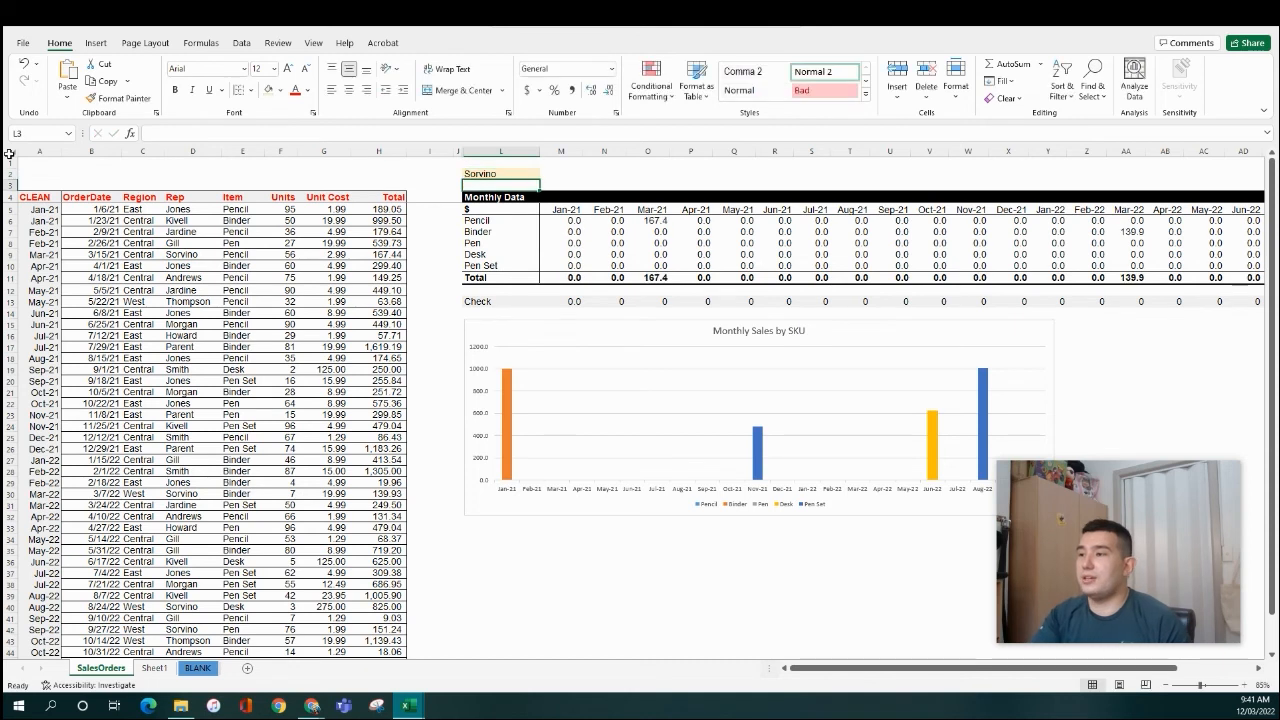
click(982, 430)
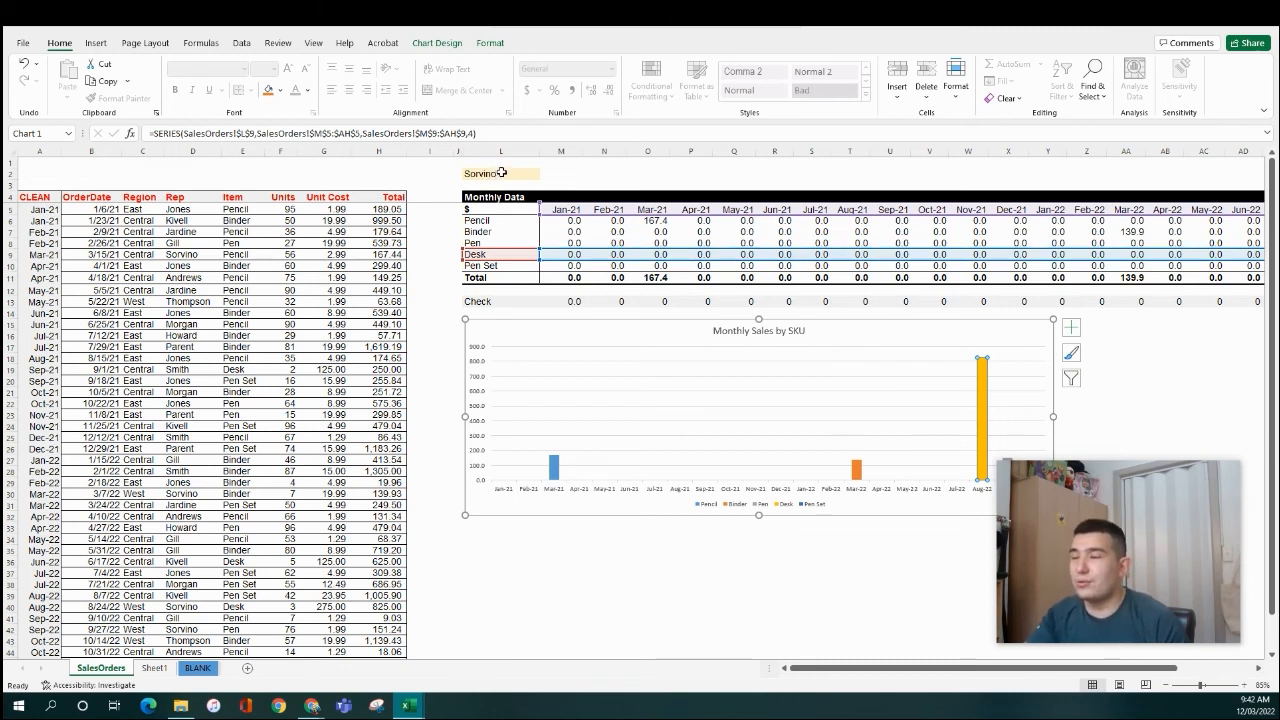
click(562, 236)
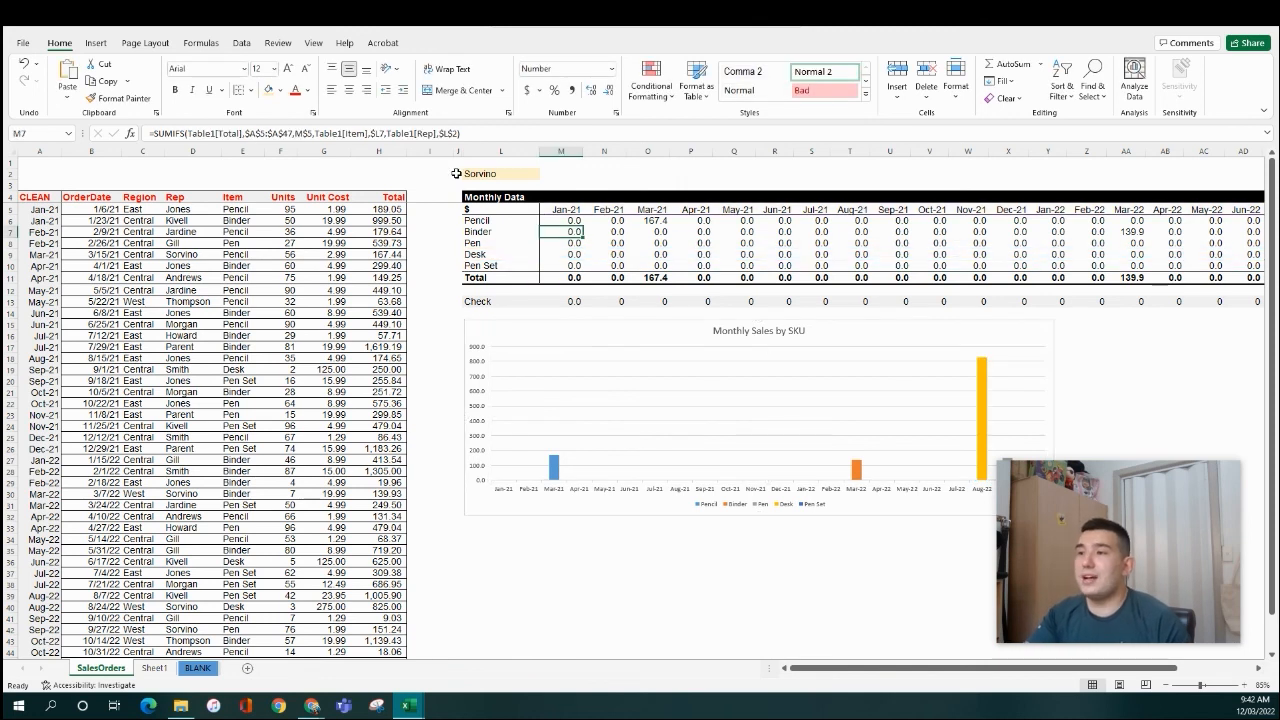
click(200, 210)
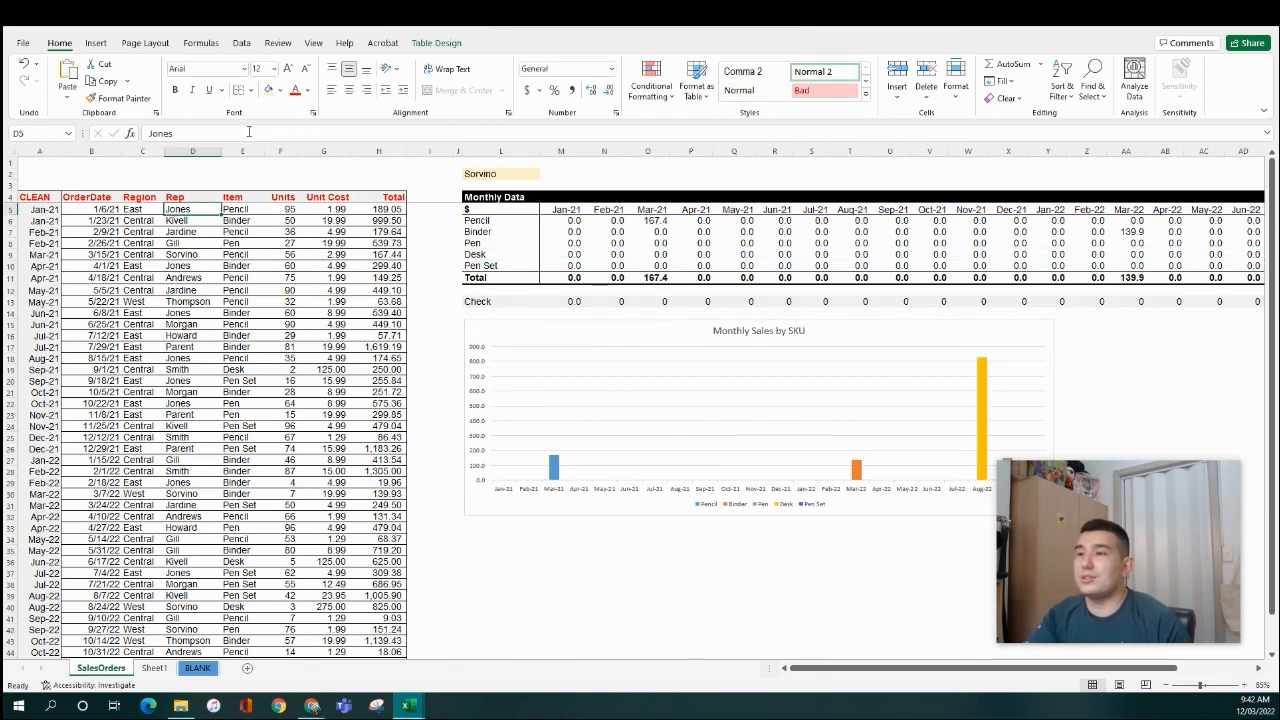
drag(248, 131, 8, 136)
key(Escape)
click(505, 174)
drag(205, 130, 148, 145)
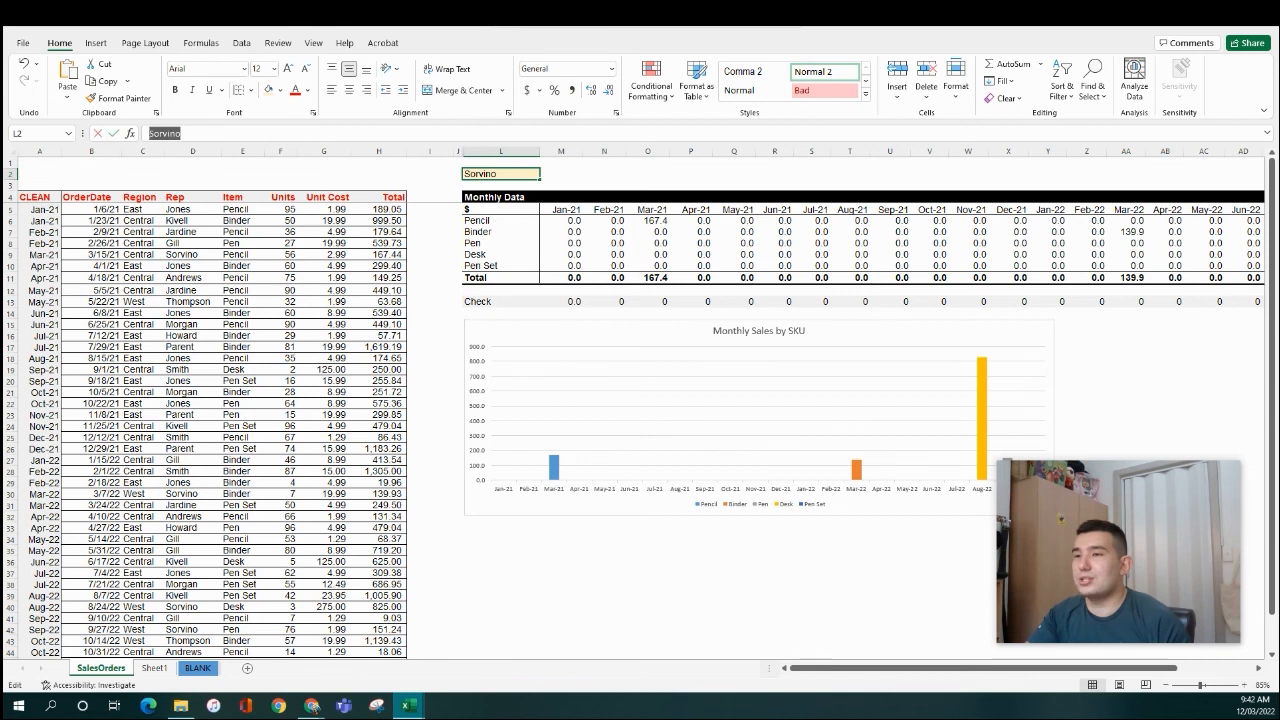
key(ctrl+v)
key(Return)
key(Up)
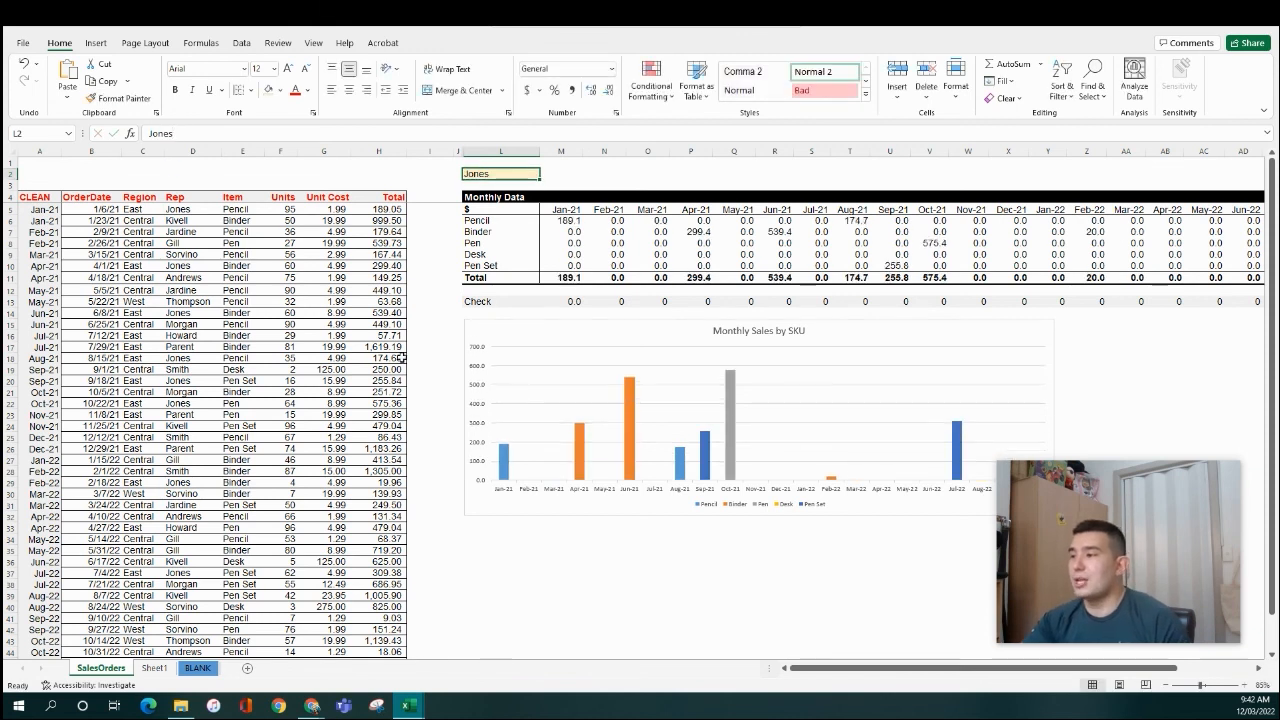